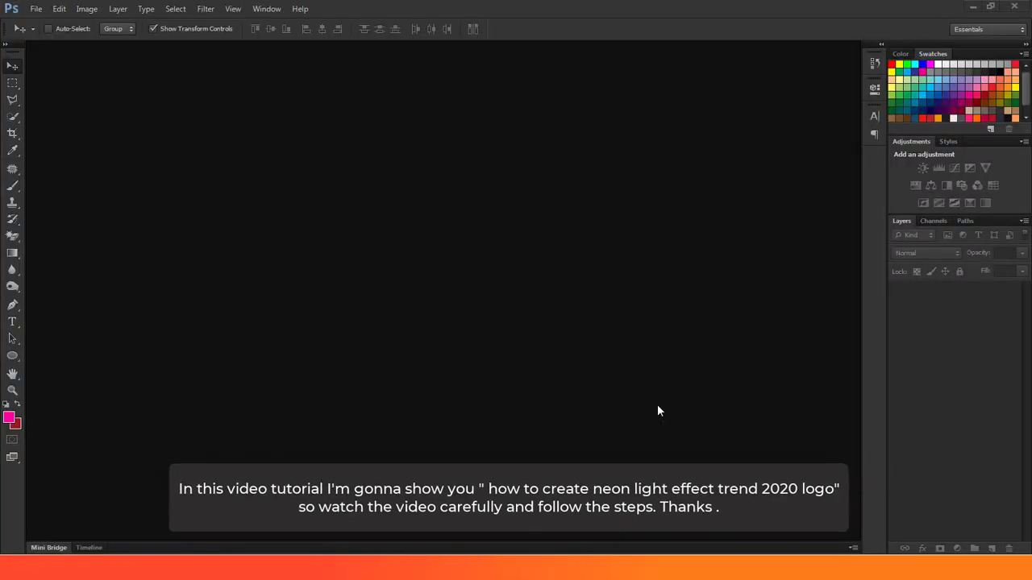
Step: Open the File menu to begin a new document
{"action": "left_click", "coordinate": [36, 9]}
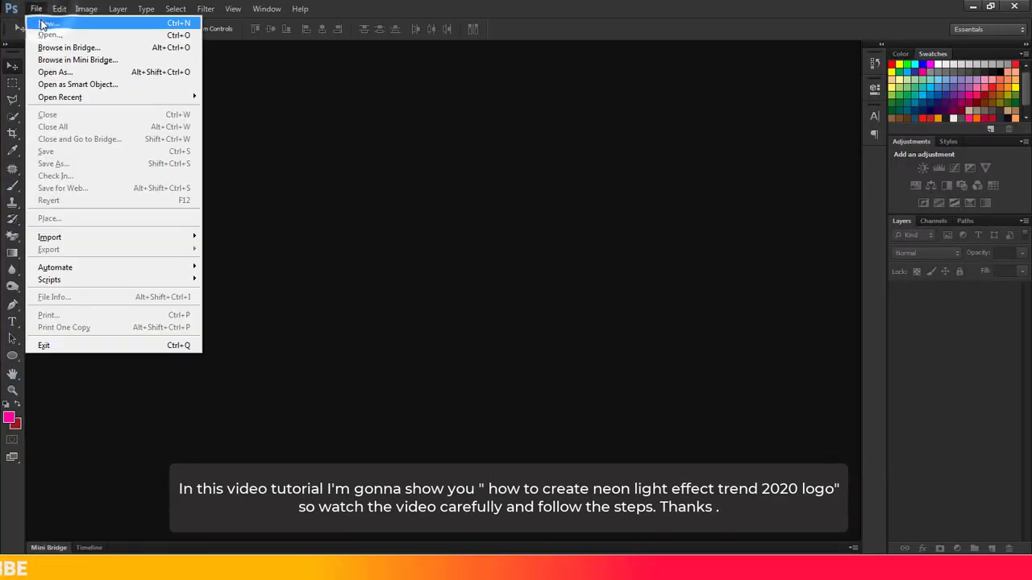
Step: Create a white 1920×1080 px, 300 ppi document named 'Neon Logo'
{"action": "left_click", "coordinate": [44, 23]}
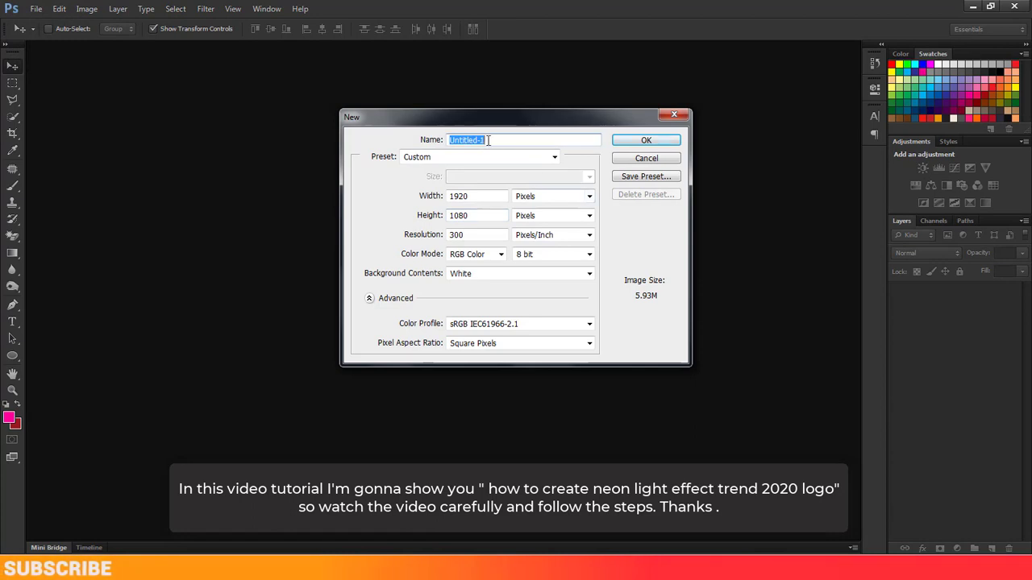
{"action": "type", "text": "Neon"}
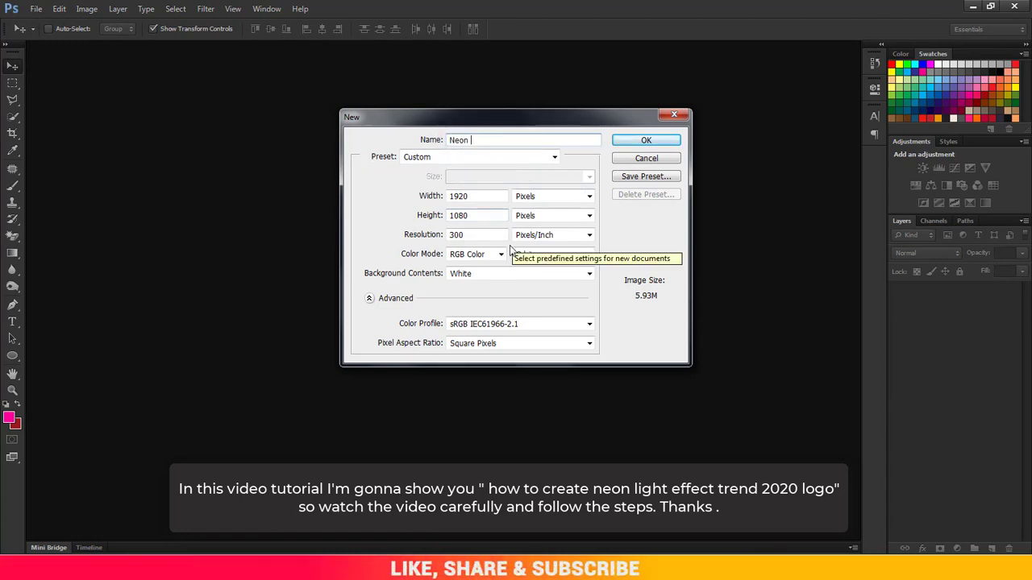
{"action": "type", "text": " Lo"}
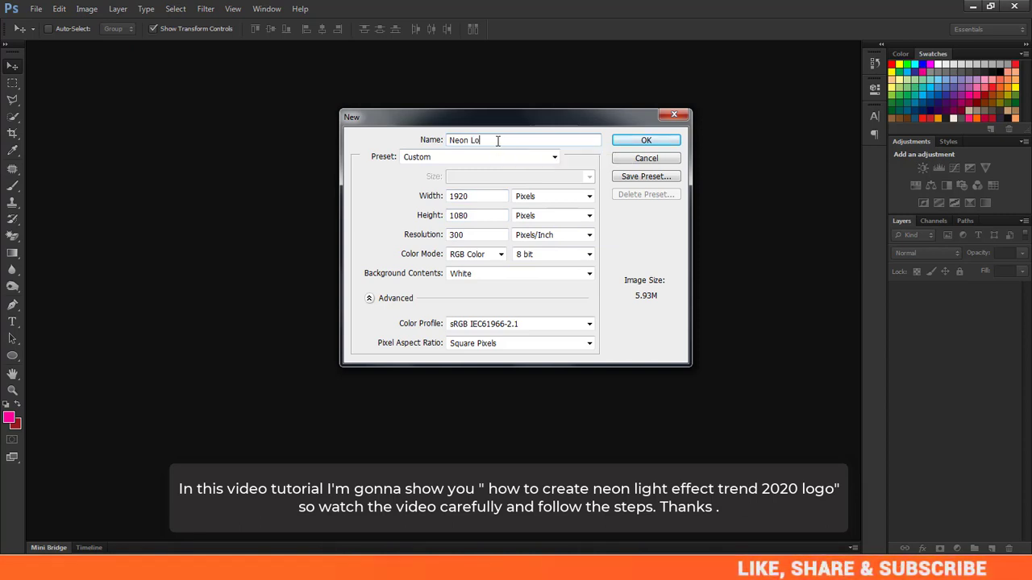
{"action": "type", "text": "go"}
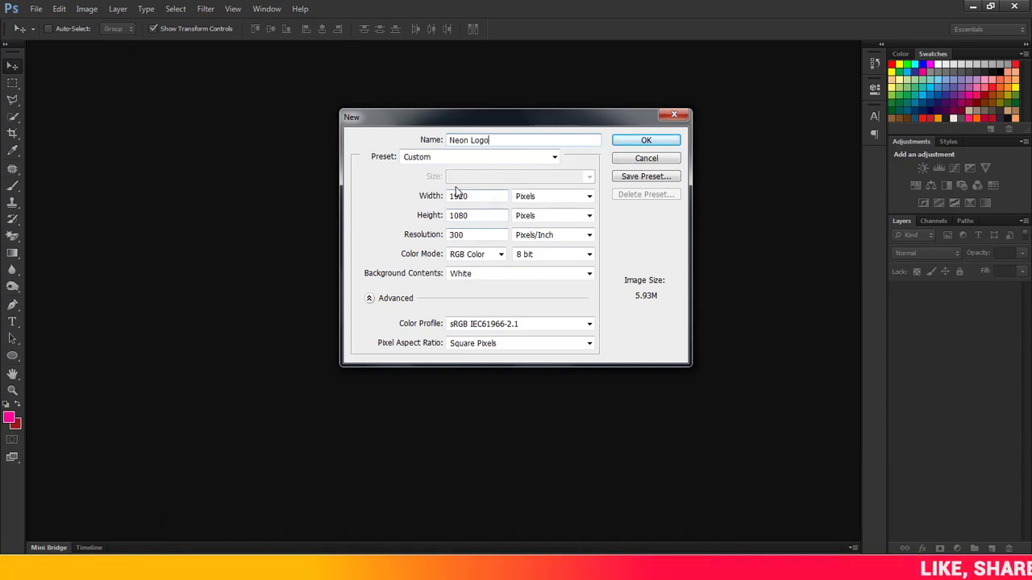
{"action": "left_click", "coordinate": [646, 140]}
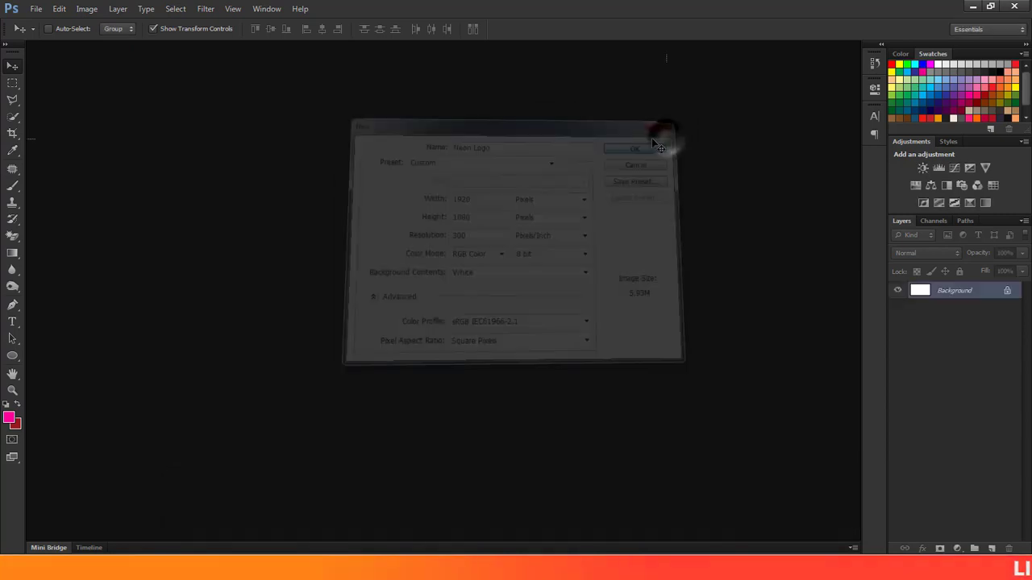
Step: Drag the dark brick-wall image from the downloads folder onto the canvas
{"action": "scroll", "coordinate": [475, 225], "scroll_direction": "up", "scroll_amount": 2}
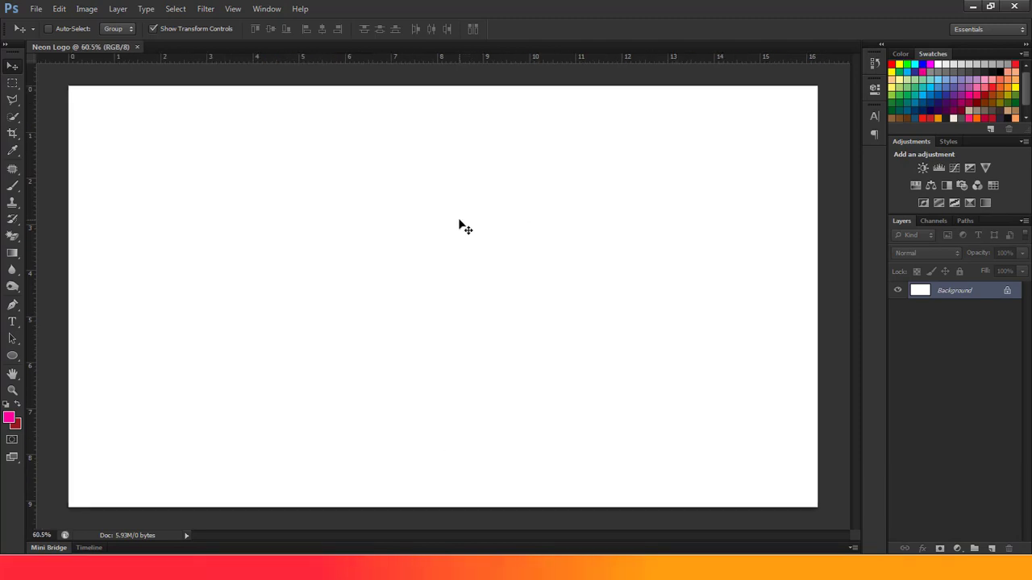
{"action": "key", "text": "alt+Tab"}
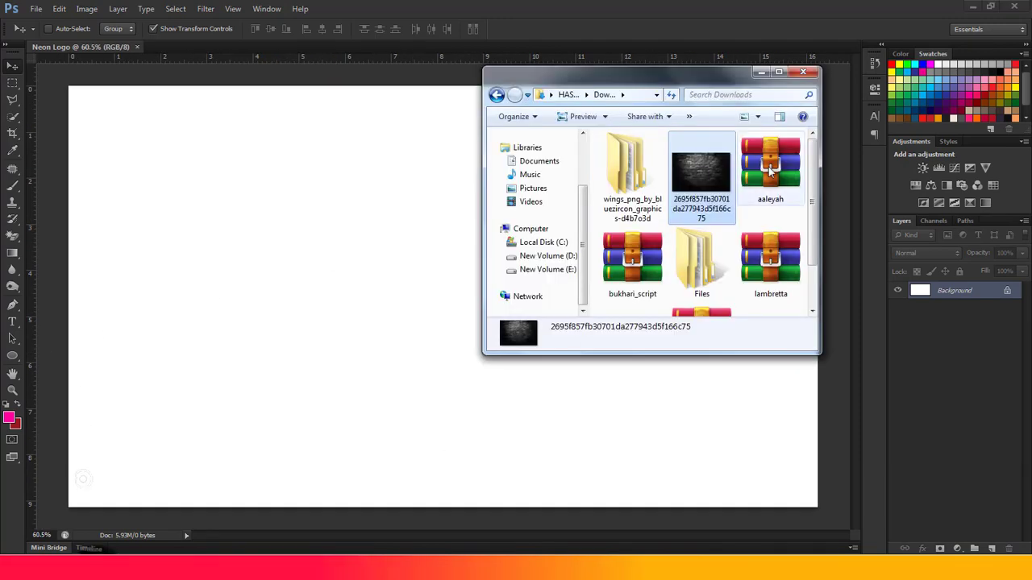
{"action": "left_click_drag", "start_coordinate": [673, 194], "coordinate": [350, 253]}
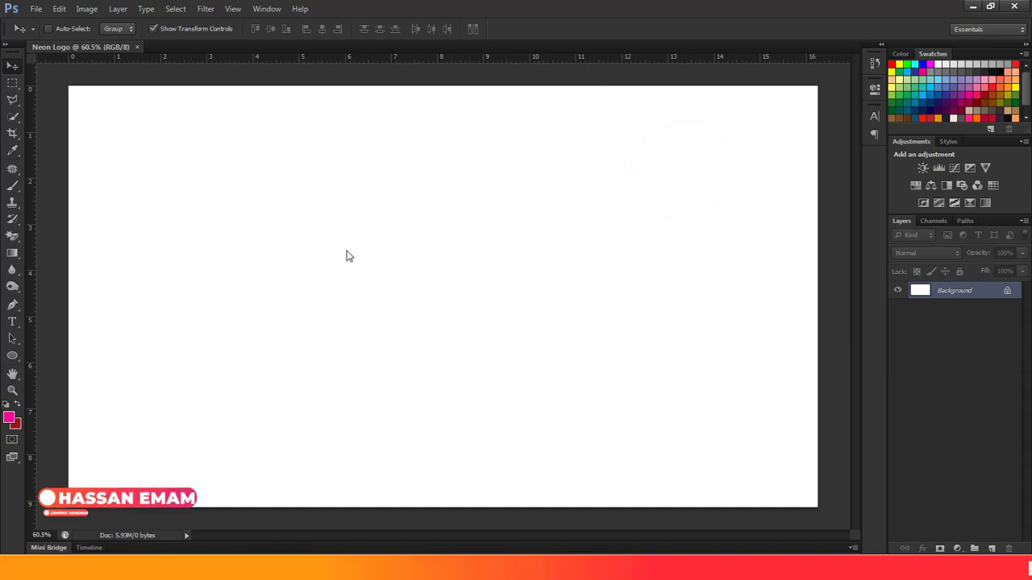
Step: Stretch the brick wall to cover the whole canvas, commit, and nudge it slightly down
{"action": "scroll", "coordinate": [770, 510], "scroll_direction": "down", "scroll_amount": 2}
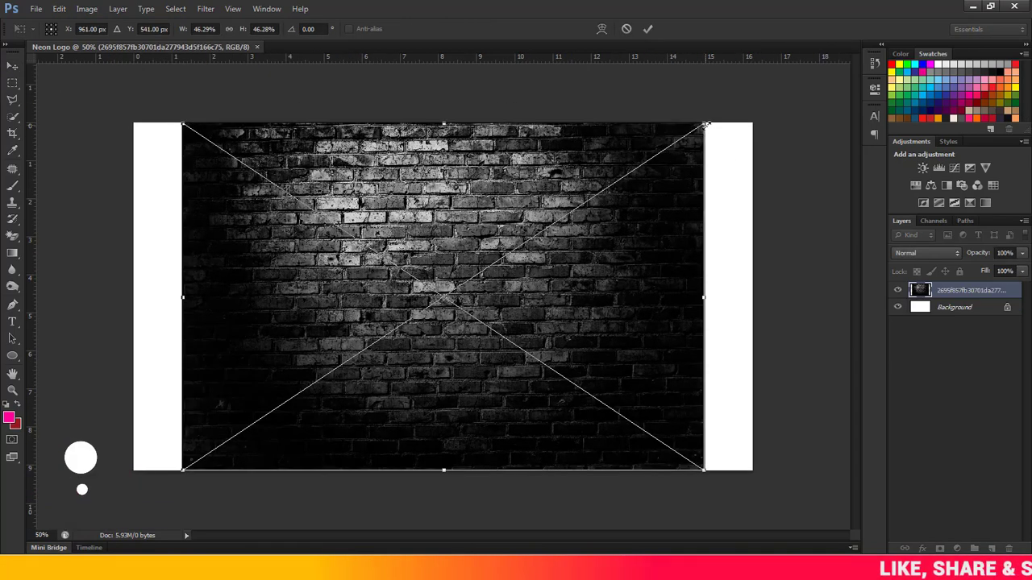
{"action": "left_click_drag", "start_coordinate": [706, 122], "coordinate": [756, 88]}
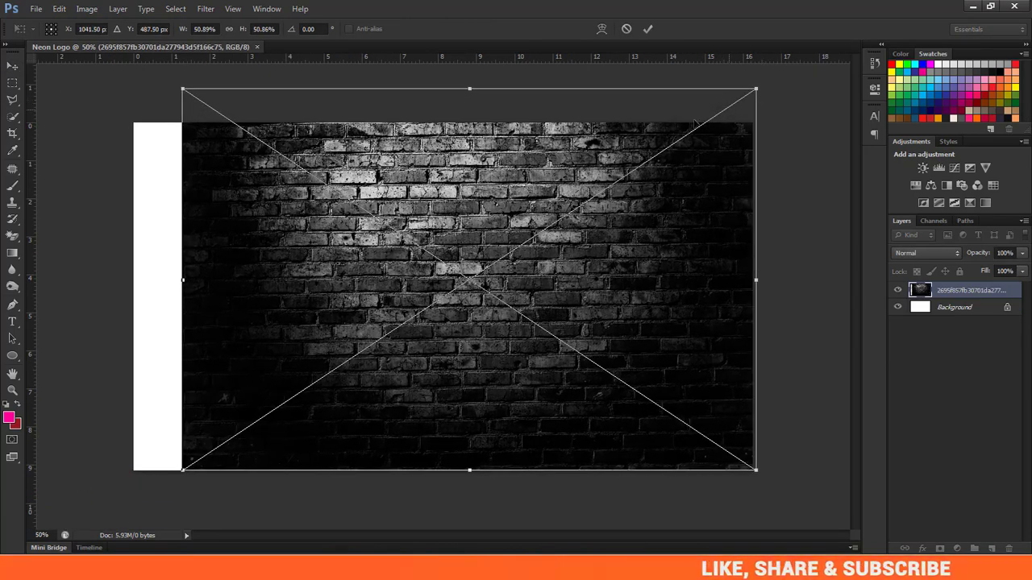
{"action": "left_click_drag", "start_coordinate": [185, 89], "coordinate": [148, 67]}
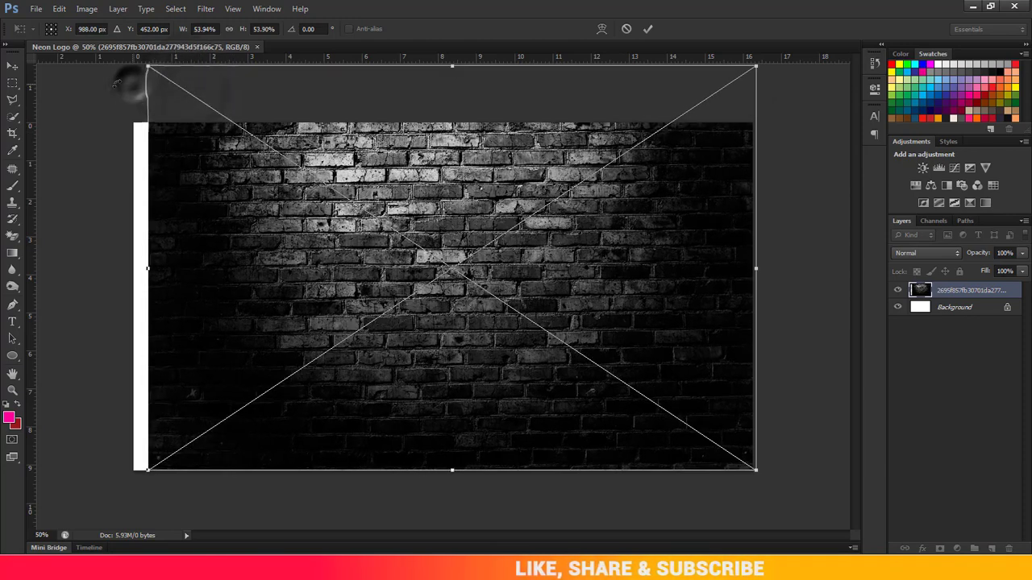
{"action": "scroll", "coordinate": [142, 159], "scroll_direction": "down", "scroll_amount": 1}
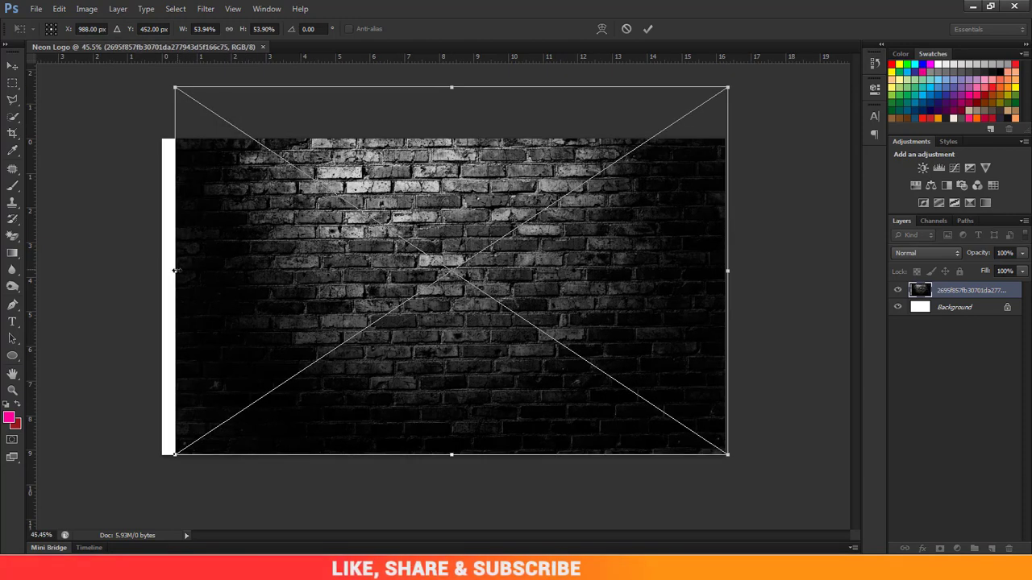
{"action": "left_click_drag", "start_coordinate": [172, 271], "coordinate": [162, 272]}
{"action": "left_click", "coordinate": [647, 28]}
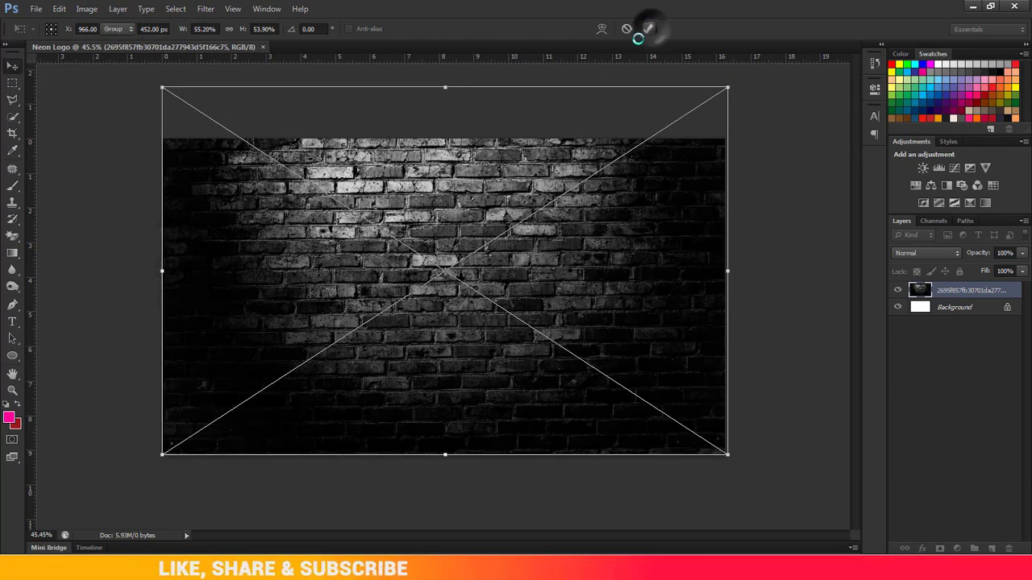
{"action": "key", "text": "shift+Down"}
{"action": "key", "text": "shift+Down"}
{"action": "key", "text": "shift+Down"}
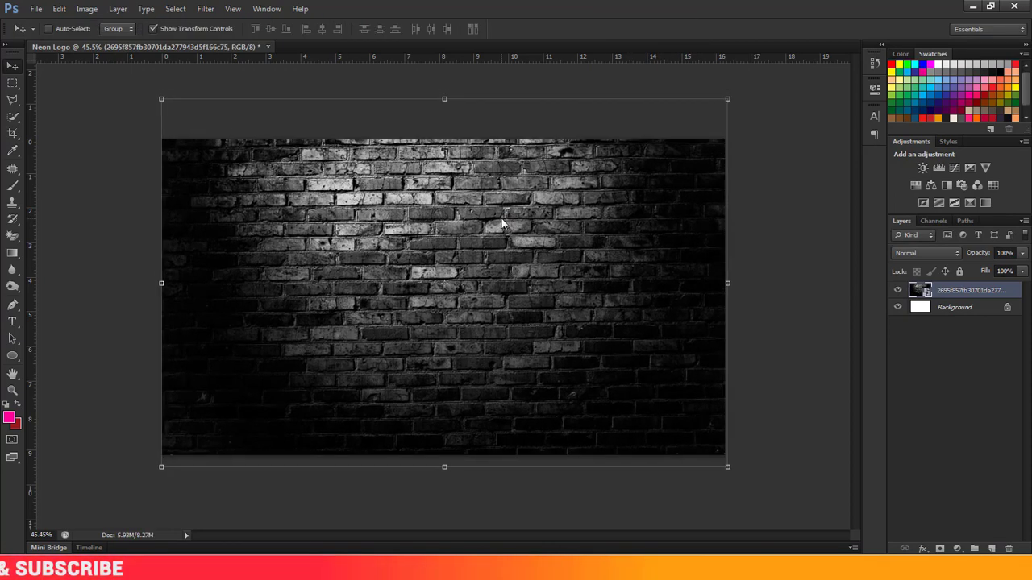
Step: Add an Exposure adjustment layer at about -2.75 to darken the brick wall
{"action": "left_click", "coordinate": [11, 85]}
{"action": "key", "text": "ctrl+plus"}
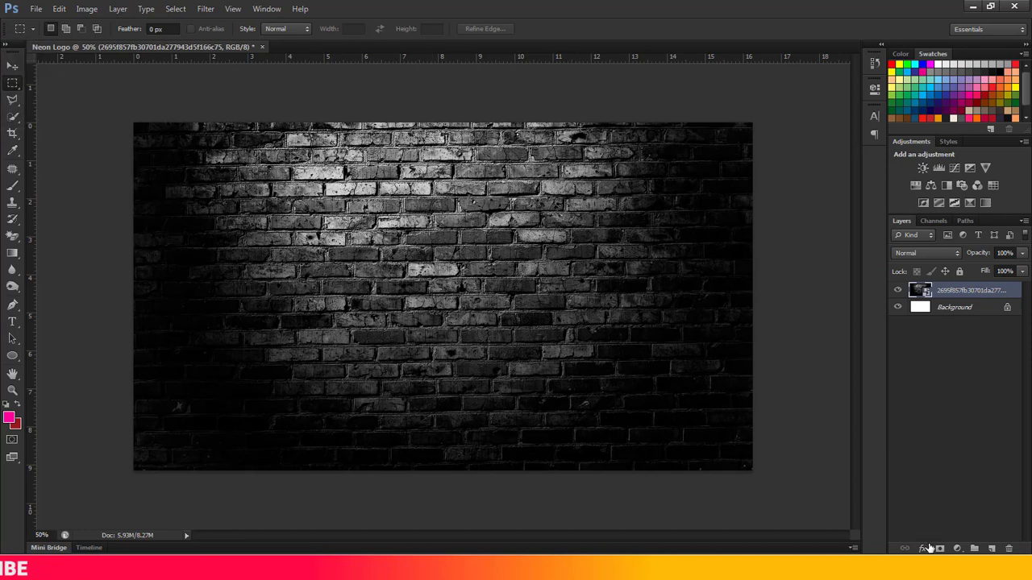
{"action": "left_click", "coordinate": [956, 549]}
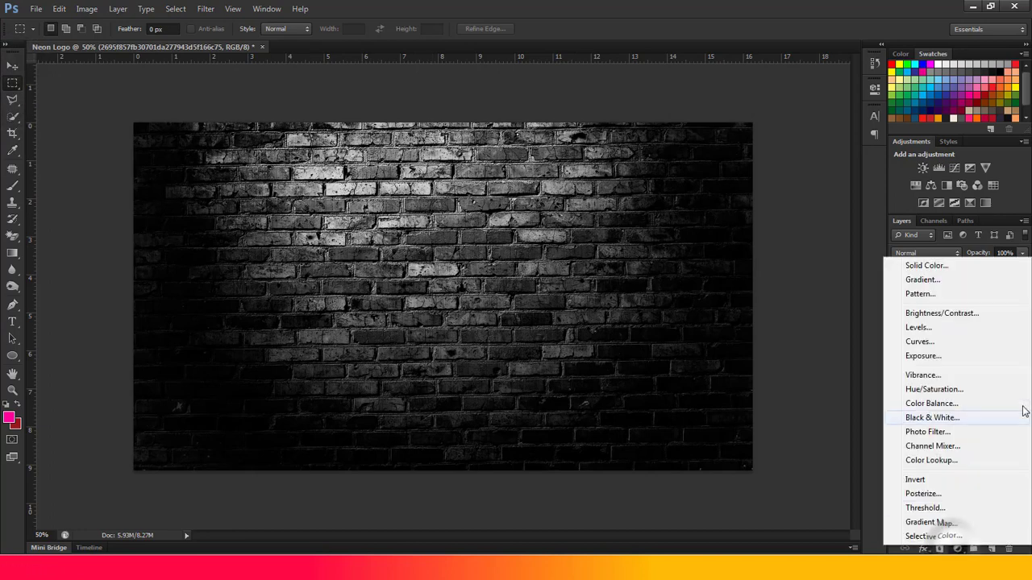
{"action": "left_click", "coordinate": [921, 356]}
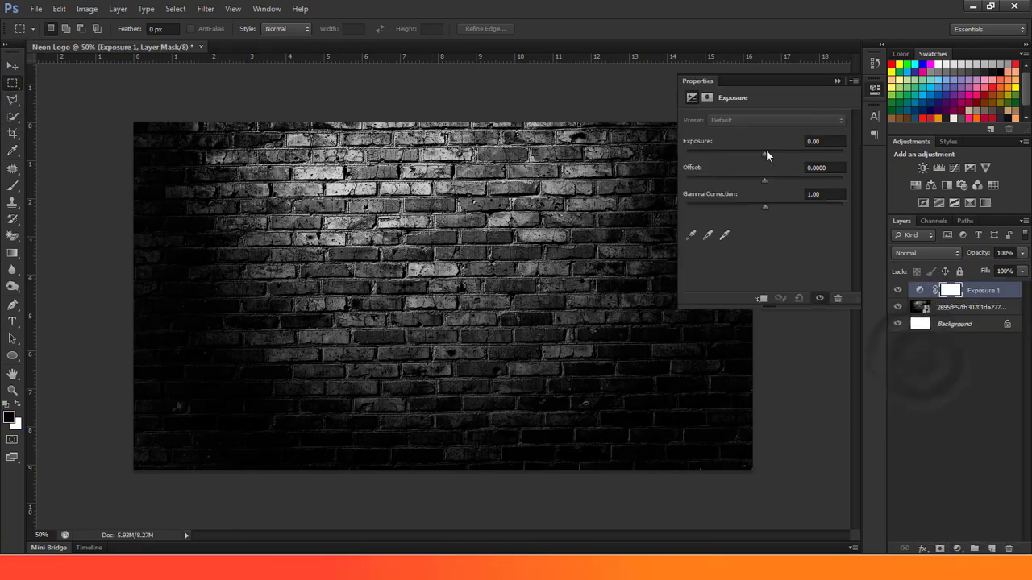
{"action": "left_click_drag", "start_coordinate": [764, 153], "coordinate": [734, 158]}
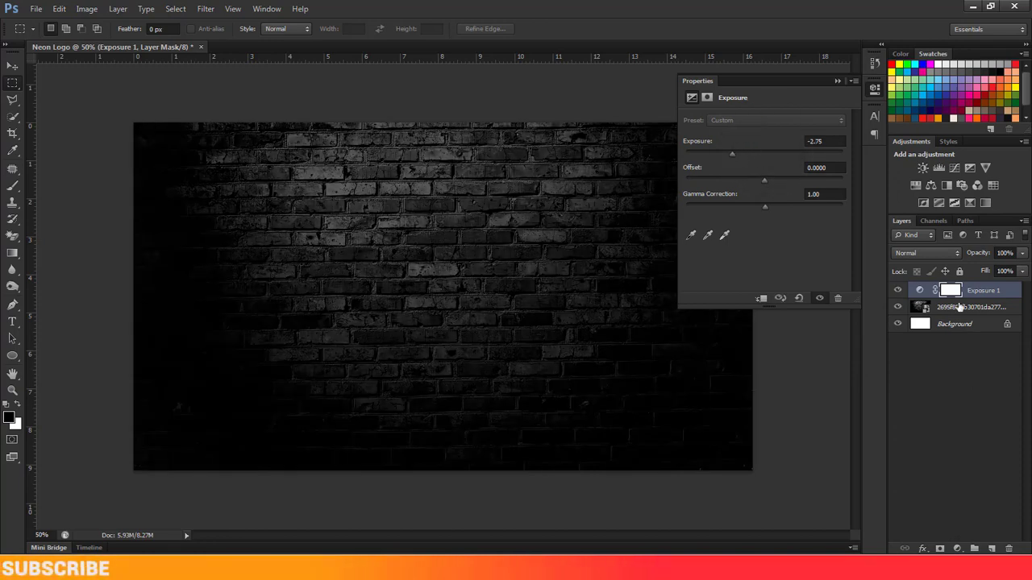
Step: Unlock Background as Layer 0 and group all three layers into a group named 'background'
{"action": "left_click", "coordinate": [974, 321]}
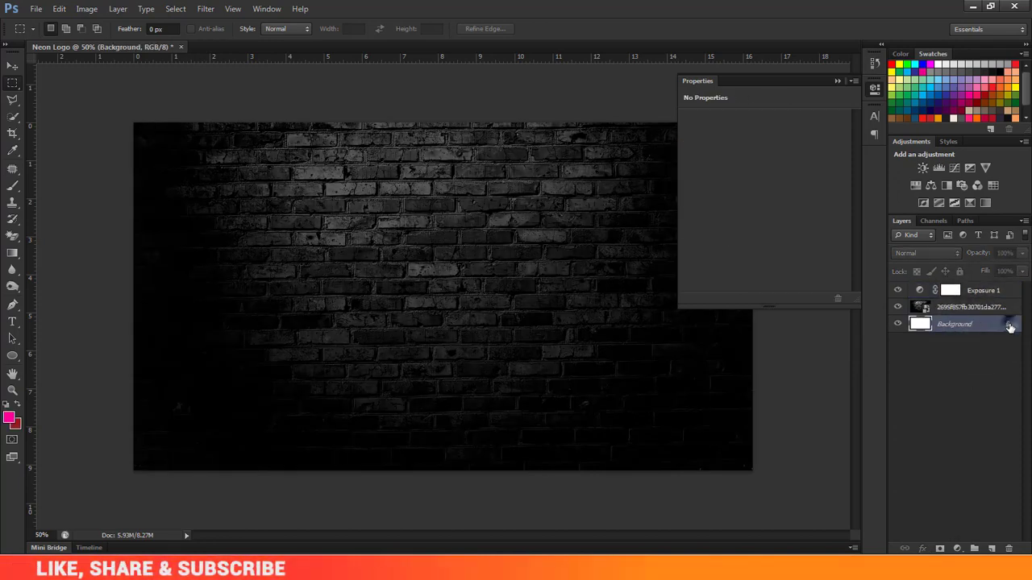
{"action": "double_click", "coordinate": [1010, 326]}
{"action": "left_click", "coordinate": [637, 177]}
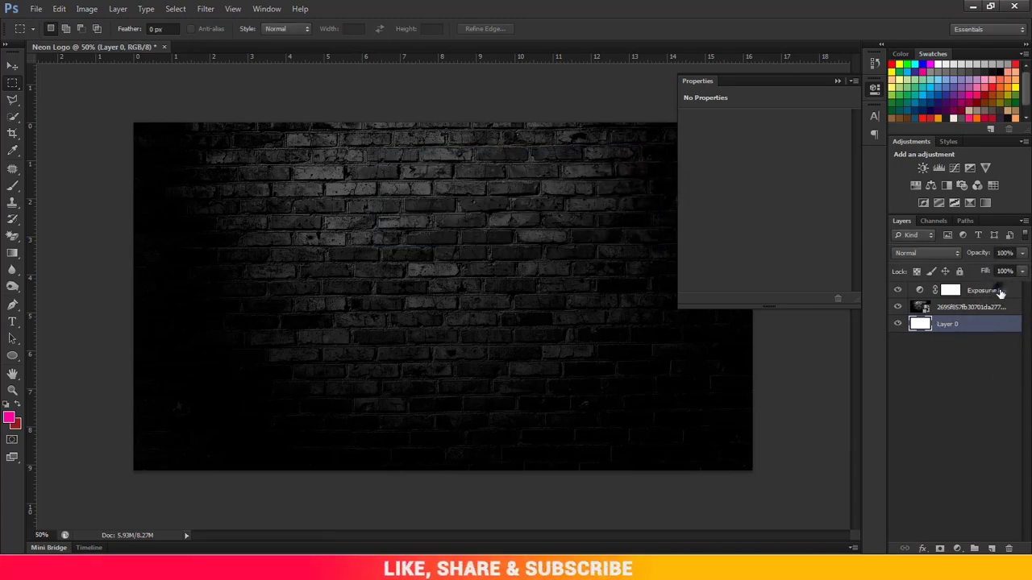
{"action": "left_click", "coordinate": [984, 290], "text": "shift"}
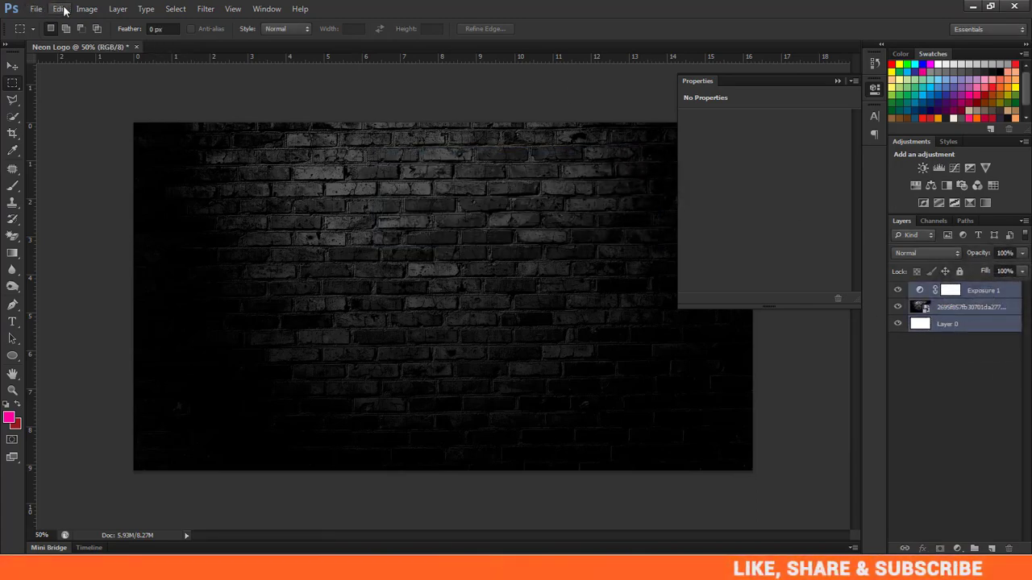
{"action": "left_click", "coordinate": [117, 9]}
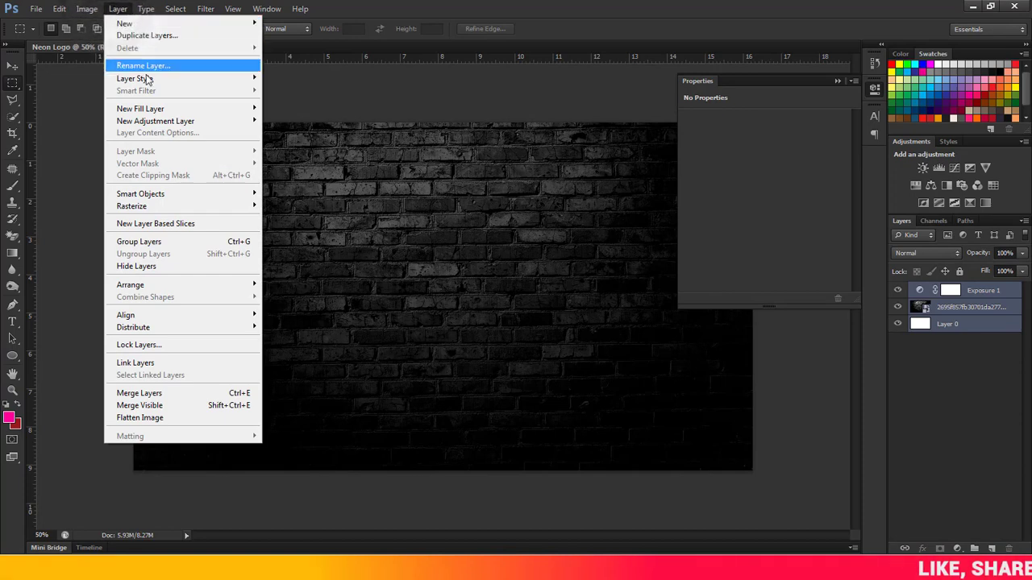
{"action": "left_click", "coordinate": [139, 241]}
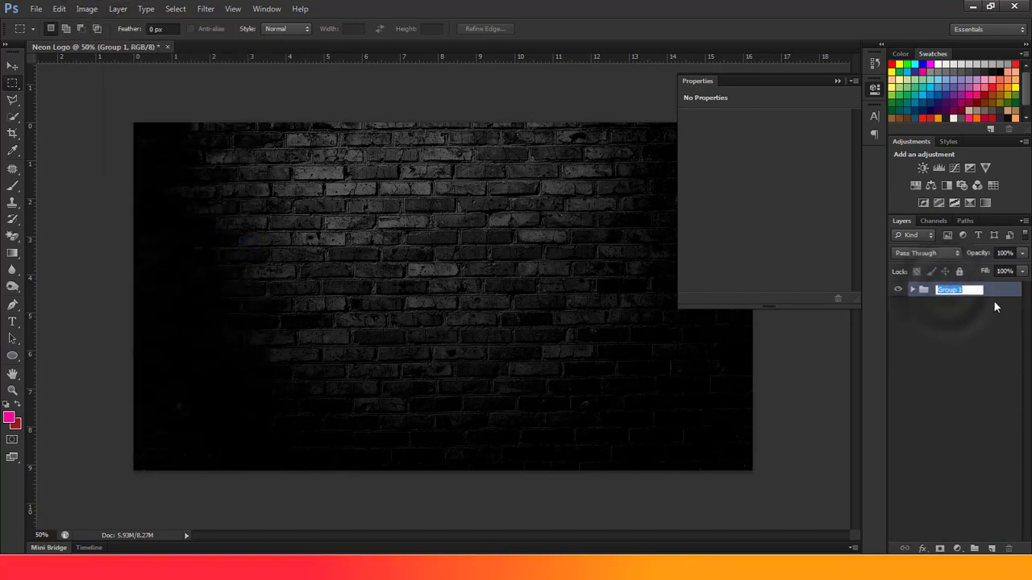
{"action": "type", "text": "backg"}
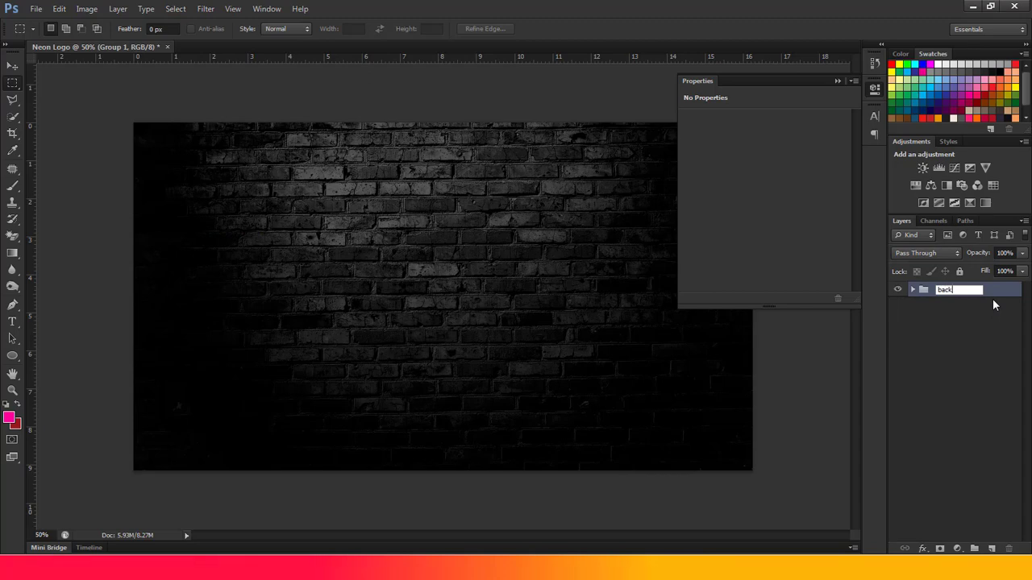
{"action": "type", "text": "round"}
{"action": "key", "text": "Return"}
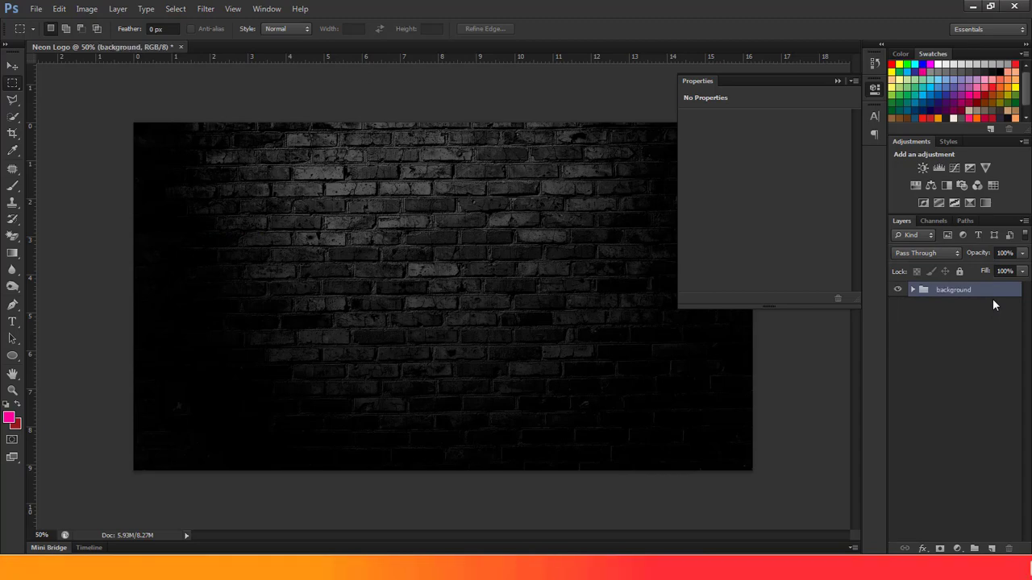
{"action": "left_click", "coordinate": [837, 81]}
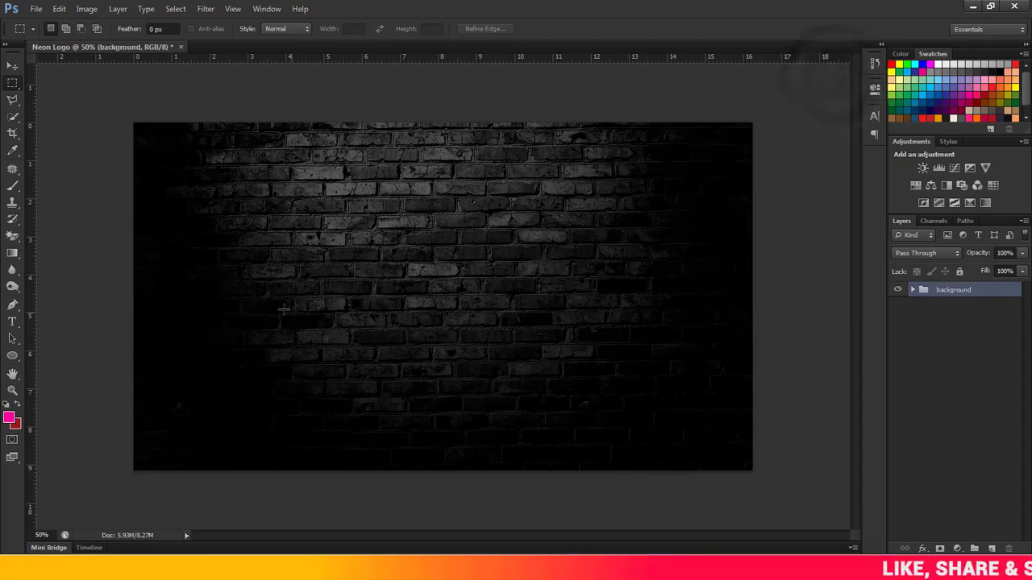
Step: Type the white script word 'Neon' on the wall and commit it
{"action": "left_click", "coordinate": [12, 322]}
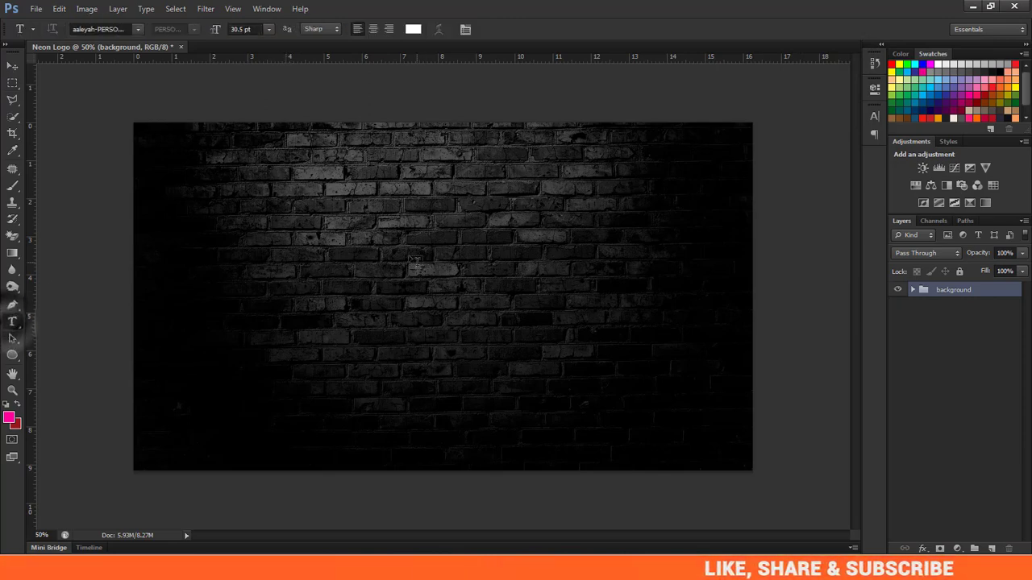
{"action": "left_click", "coordinate": [399, 252]}
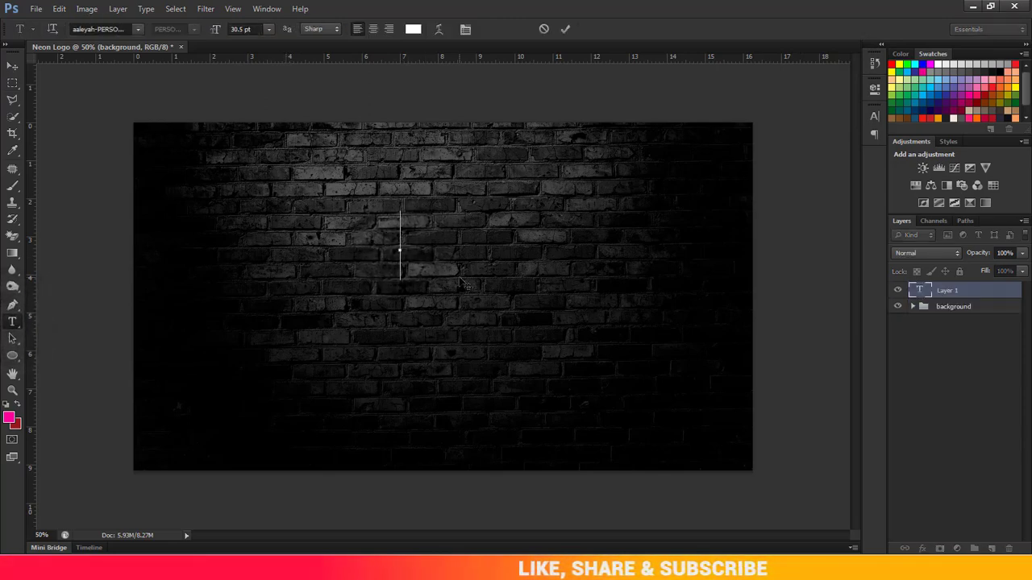
{"action": "type", "text": "Neon"}
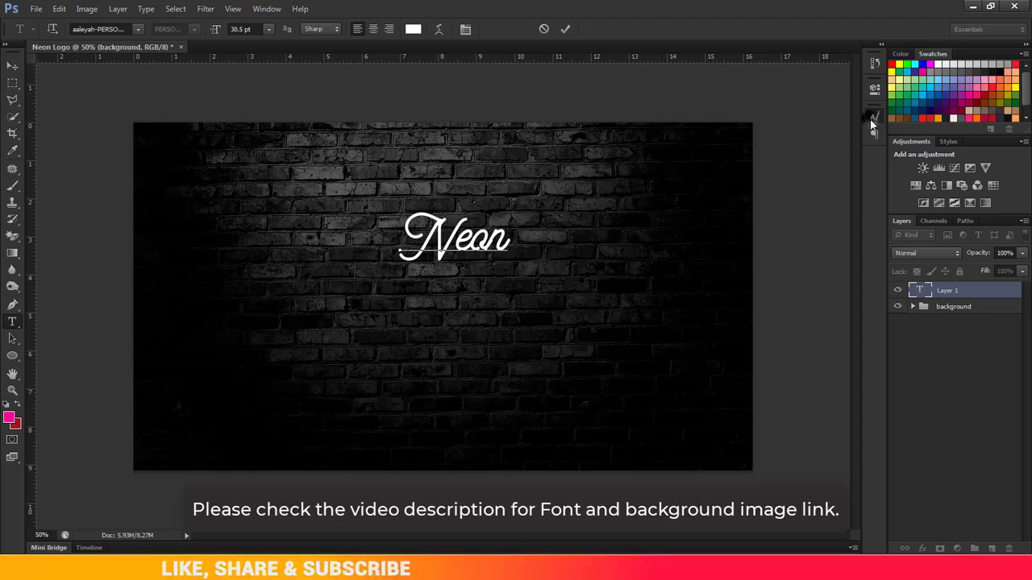
{"action": "left_click", "coordinate": [872, 119]}
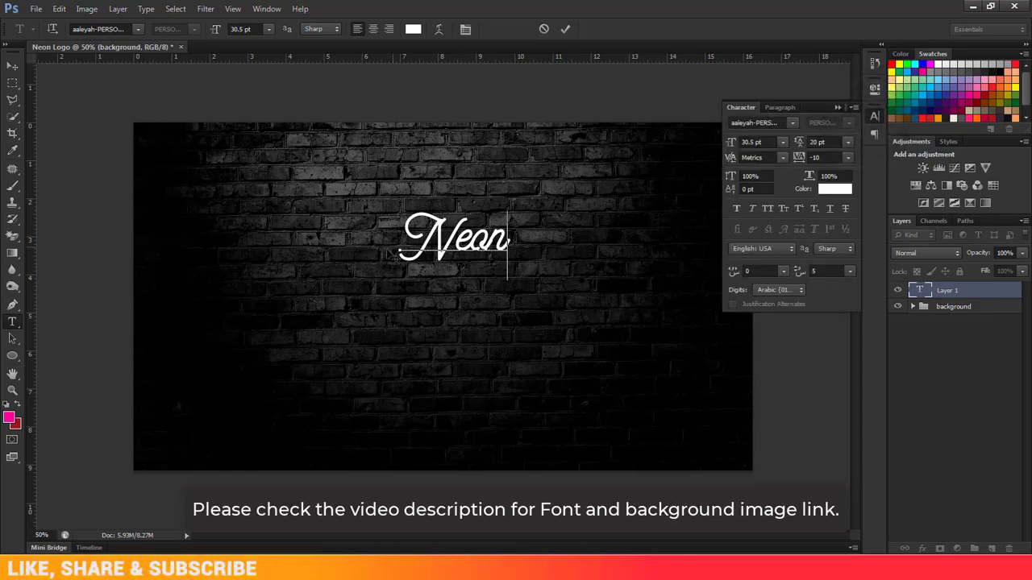
{"action": "key", "text": "ctrl+a"}
{"action": "left_click", "coordinate": [565, 29]}
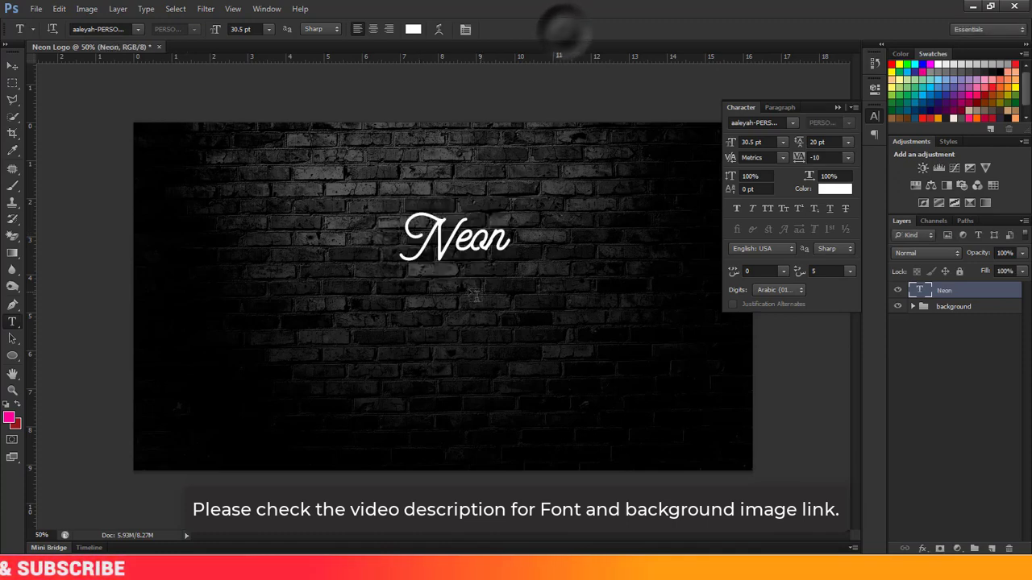
Step: Add a 'Gallery' text line placed just beneath Neon and commit it
{"action": "left_click", "coordinate": [461, 287]}
{"action": "type", "text": "Gallery"}
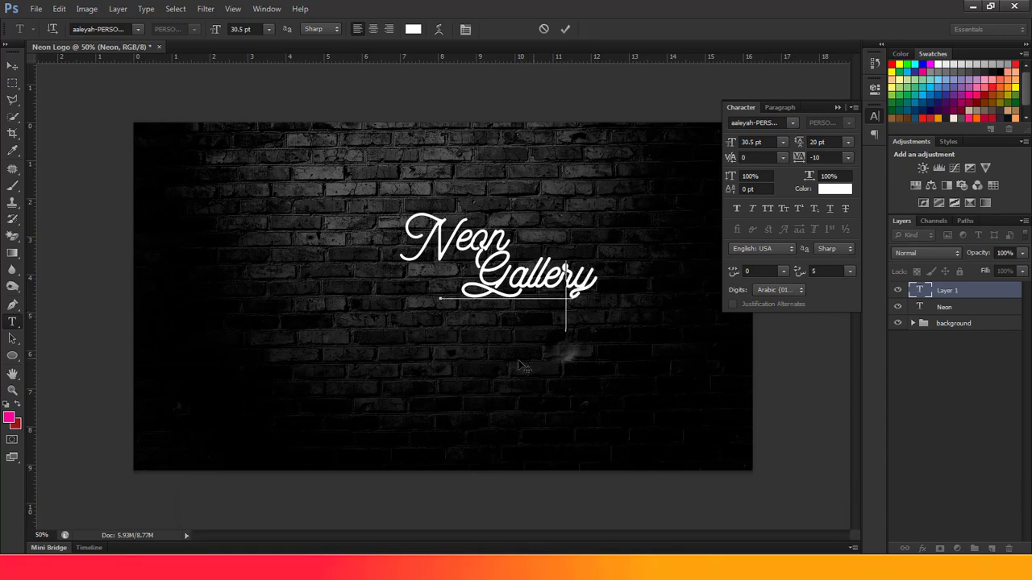
{"action": "left_click_drag", "start_coordinate": [565, 353], "coordinate": [512, 369]}
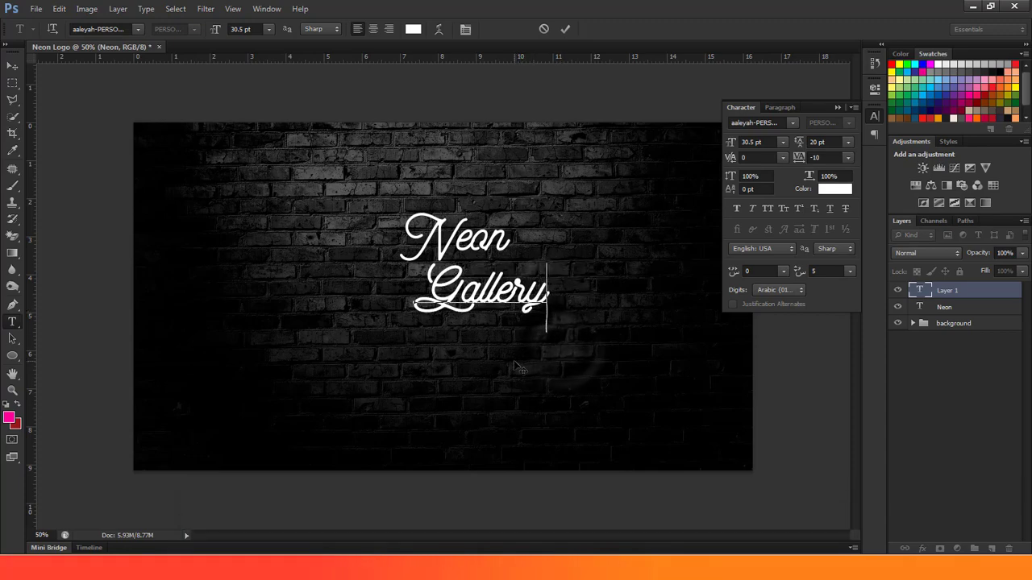
{"action": "left_click", "coordinate": [566, 28]}
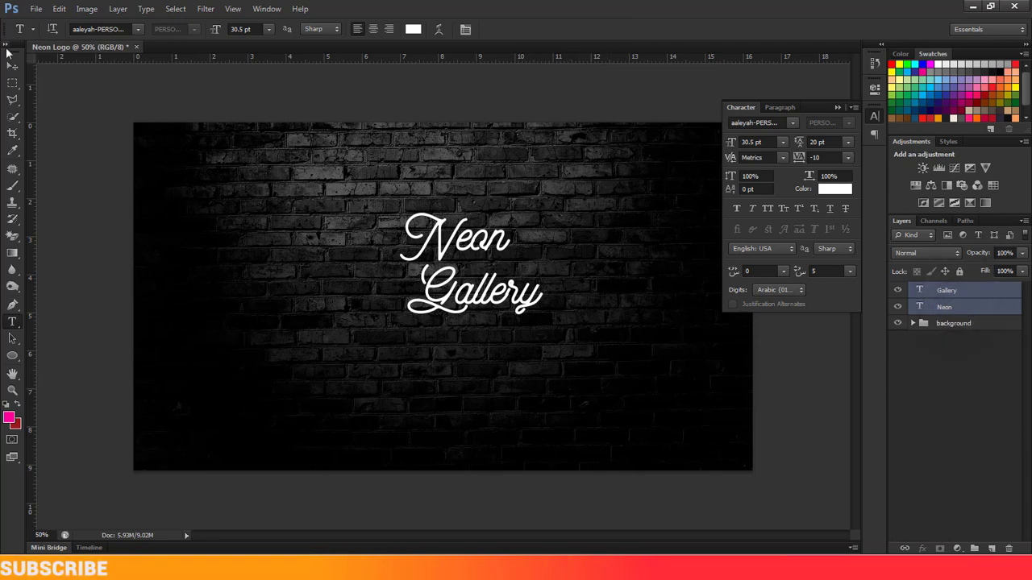
{"action": "left_click", "coordinate": [12, 64]}
Step: Enlarge the Neon and Gallery text together and shift the block left and down
{"action": "key", "text": "ctrl+t"}
{"action": "left_click_drag", "start_coordinate": [544, 212], "coordinate": [562, 188]}
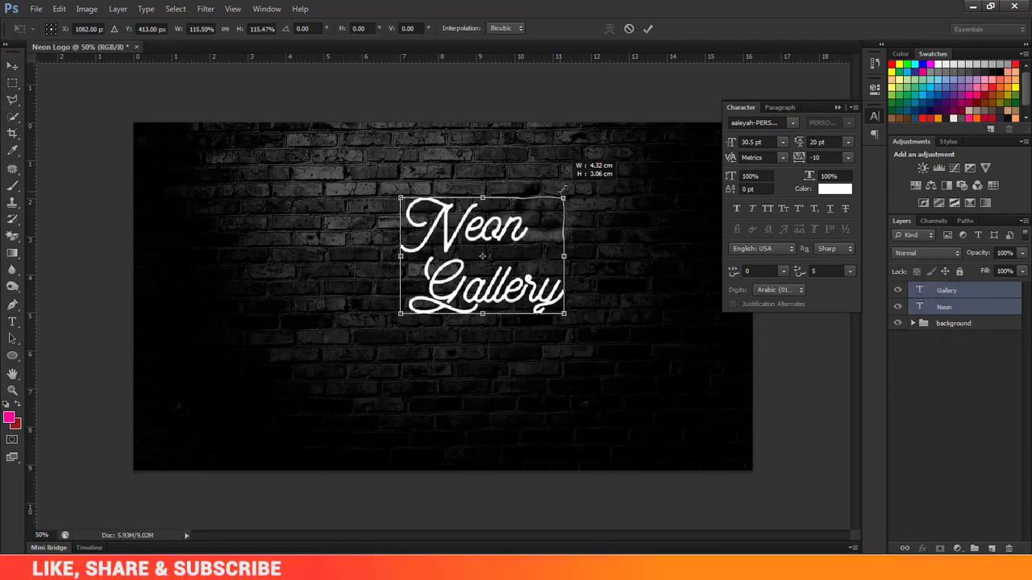
{"action": "left_click_drag", "start_coordinate": [500, 258], "coordinate": [471, 273]}
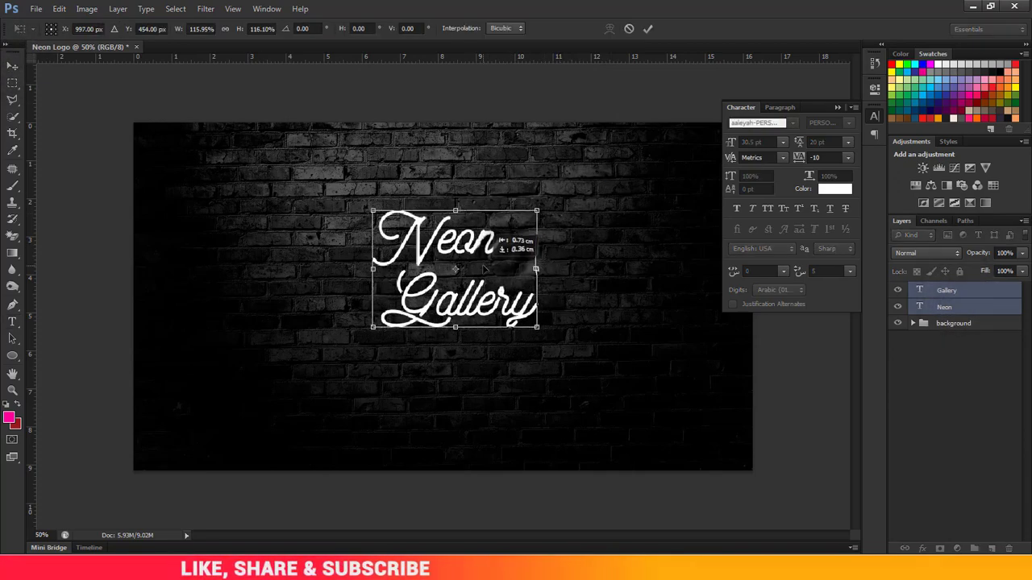
{"action": "left_click", "coordinate": [655, 29]}
{"action": "scroll", "coordinate": [682, 145], "scroll_direction": "up", "scroll_amount": 3}
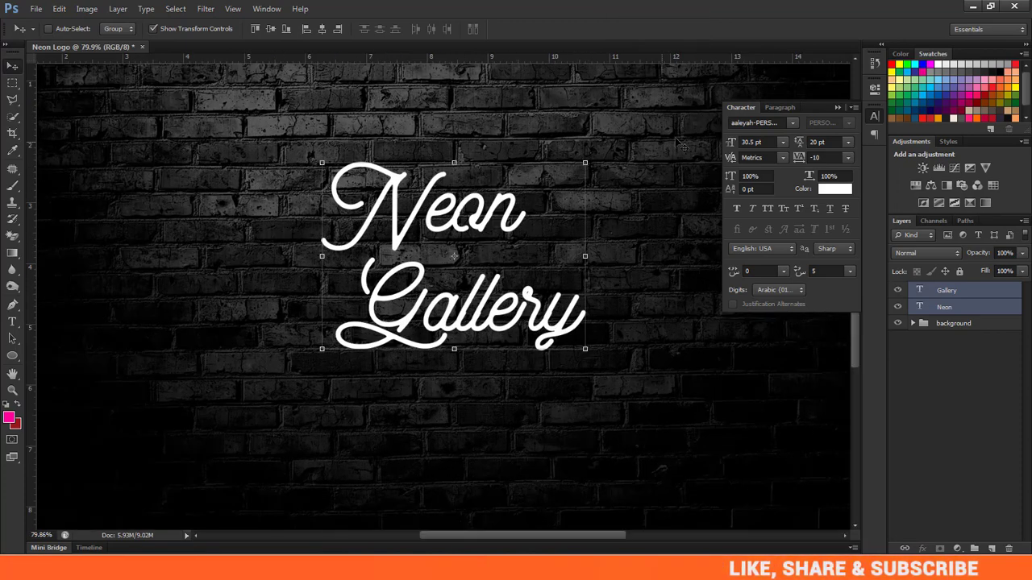
{"action": "left_click", "coordinate": [840, 108]}
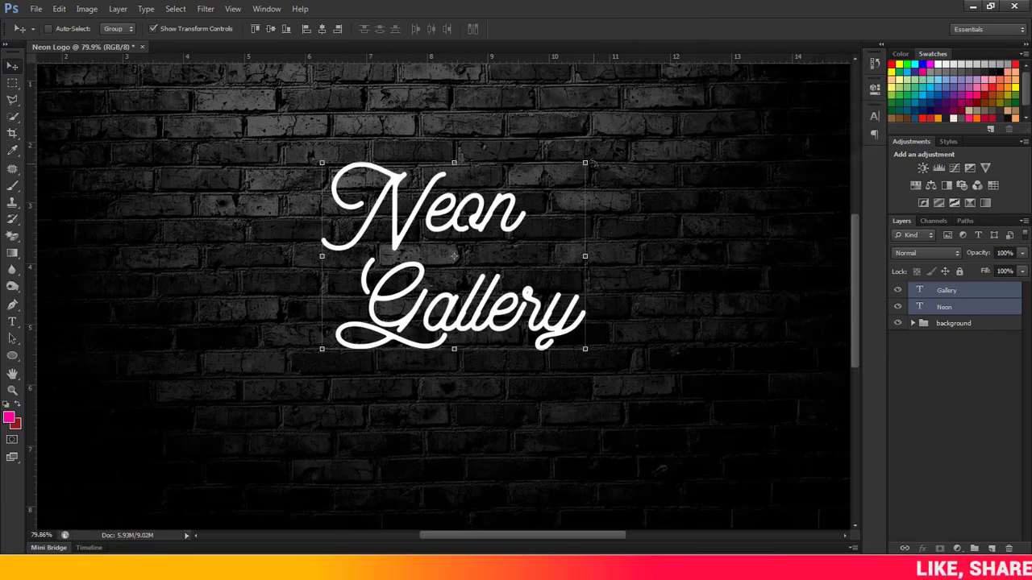
Step: Skew the lettering so its right side rises
{"action": "key", "text": "ctrl+t"}
{"action": "right_click", "coordinate": [584, 166]}
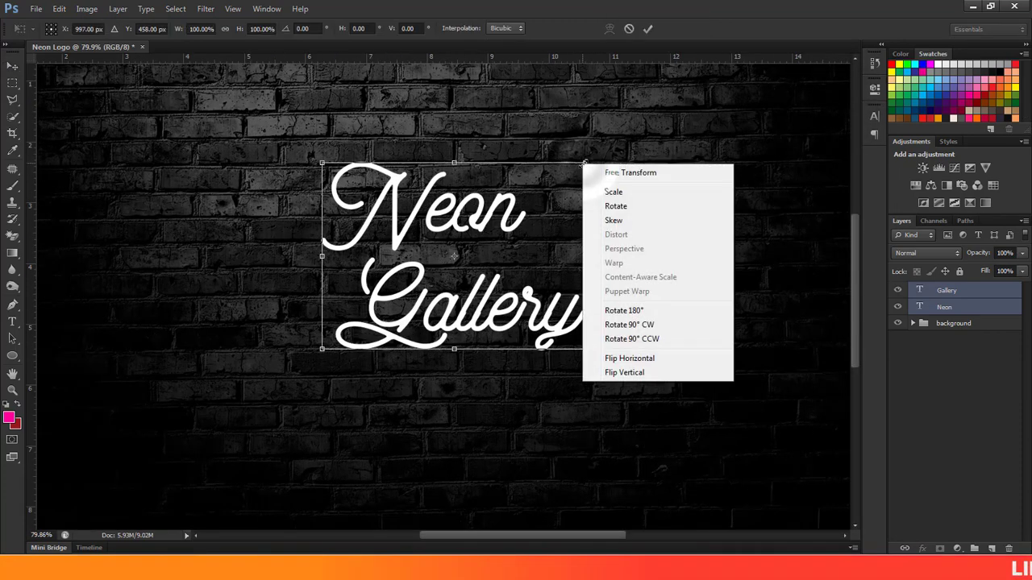
{"action": "left_click", "coordinate": [613, 223]}
{"action": "left_click_drag", "start_coordinate": [586, 161], "coordinate": [585, 100]}
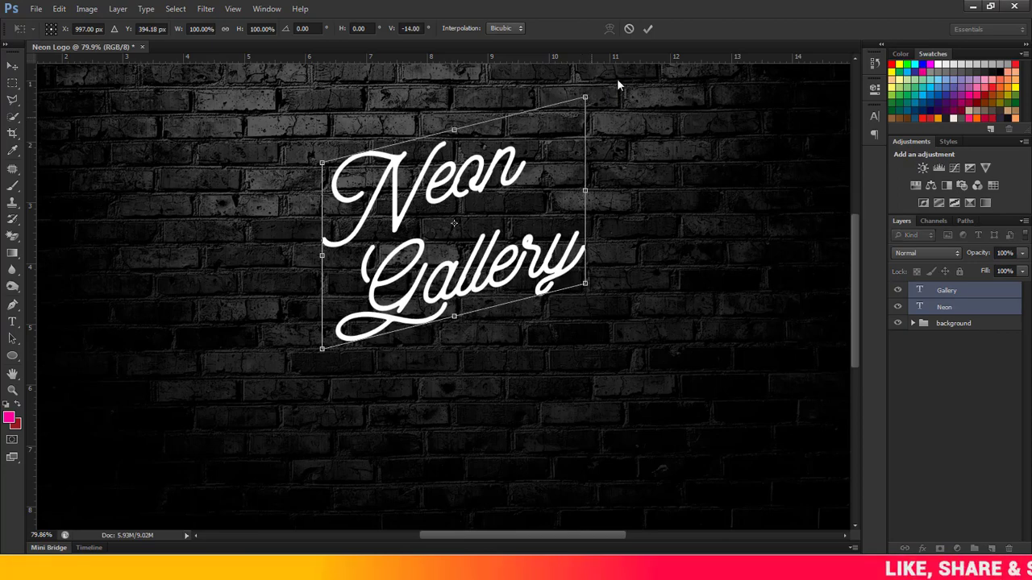
{"action": "left_click", "coordinate": [651, 29]}
Step: Move the Neon text layer so it sits above Gallery
{"action": "key", "text": "ctrl+0"}
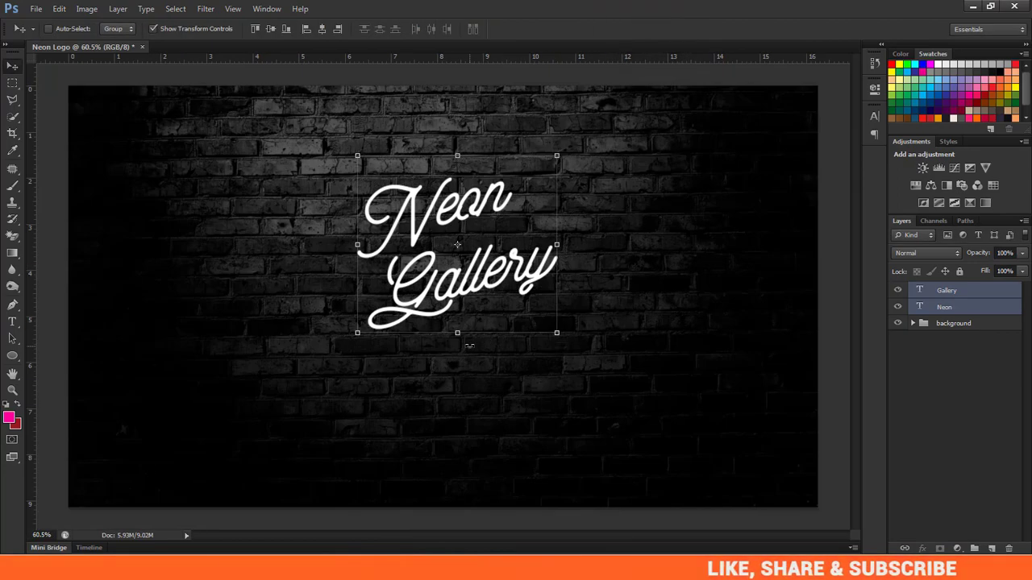
{"action": "key", "text": "ctrl+plus"}
{"action": "left_click", "coordinate": [946, 291]}
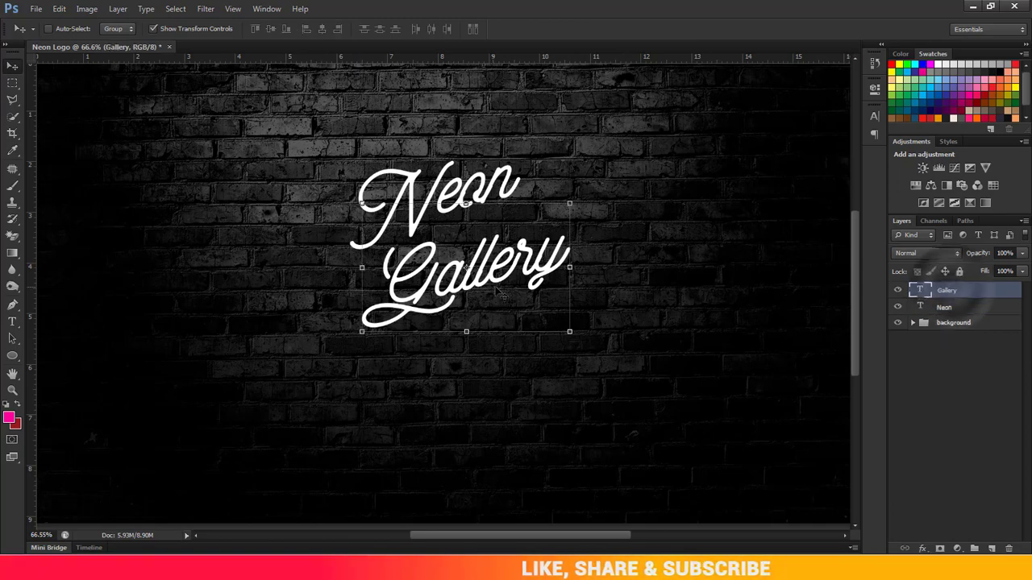
{"action": "scroll", "coordinate": [481, 286], "scroll_direction": "up", "scroll_amount": 1}
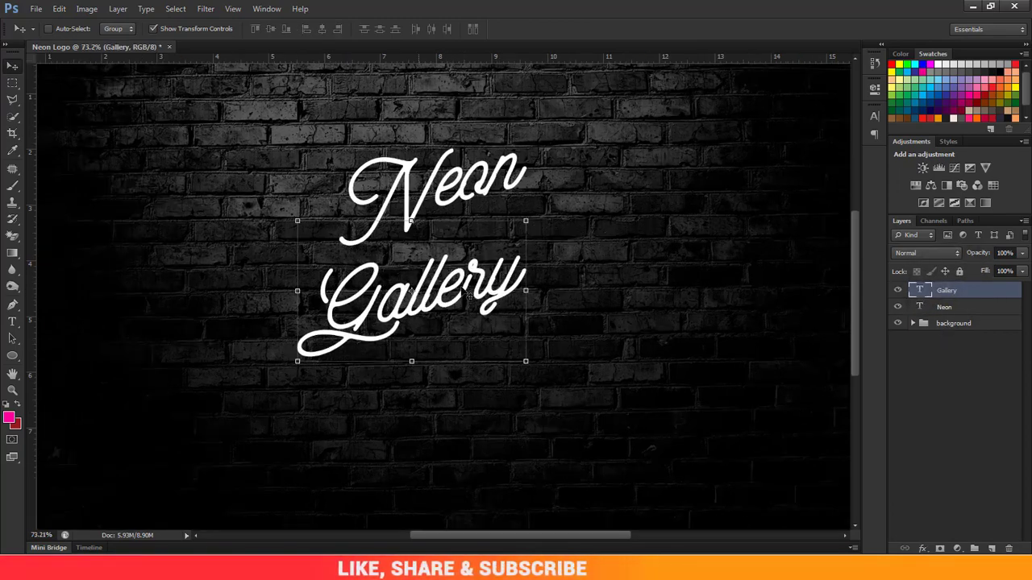
{"action": "scroll", "coordinate": [516, 300], "scroll_direction": "down", "scroll_amount": 1}
{"action": "left_click", "coordinate": [944, 307]}
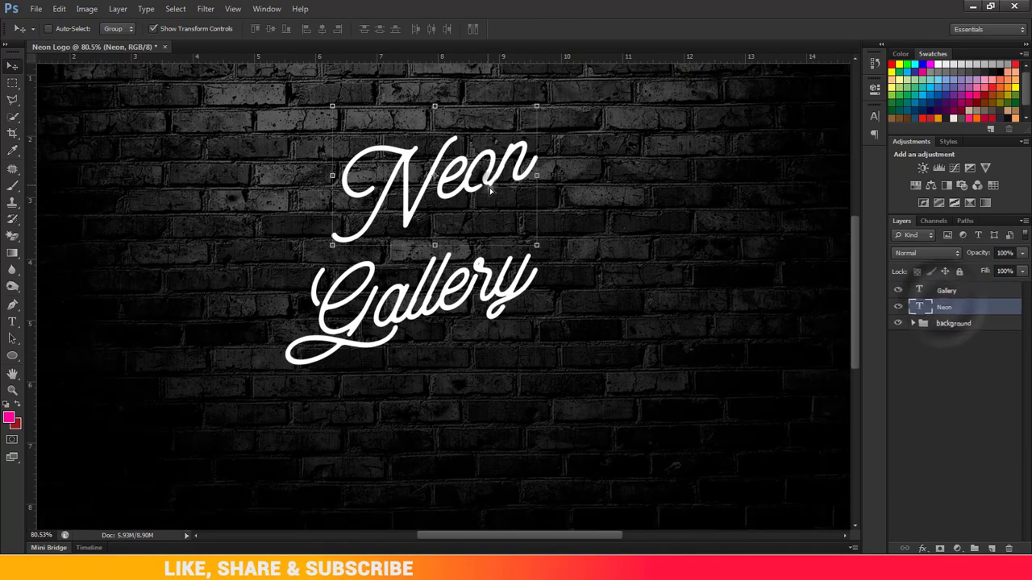
{"action": "mouse_move", "coordinate": [486, 185]}
{"action": "left_mouse_down"}
{"action": "mouse_move", "coordinate": [500, 193]}
{"action": "mouse_move", "coordinate": [520, 173]}
{"action": "left_mouse_up"}
{"action": "scroll", "coordinate": [645, 270], "scroll_direction": "down", "scroll_amount": 2}
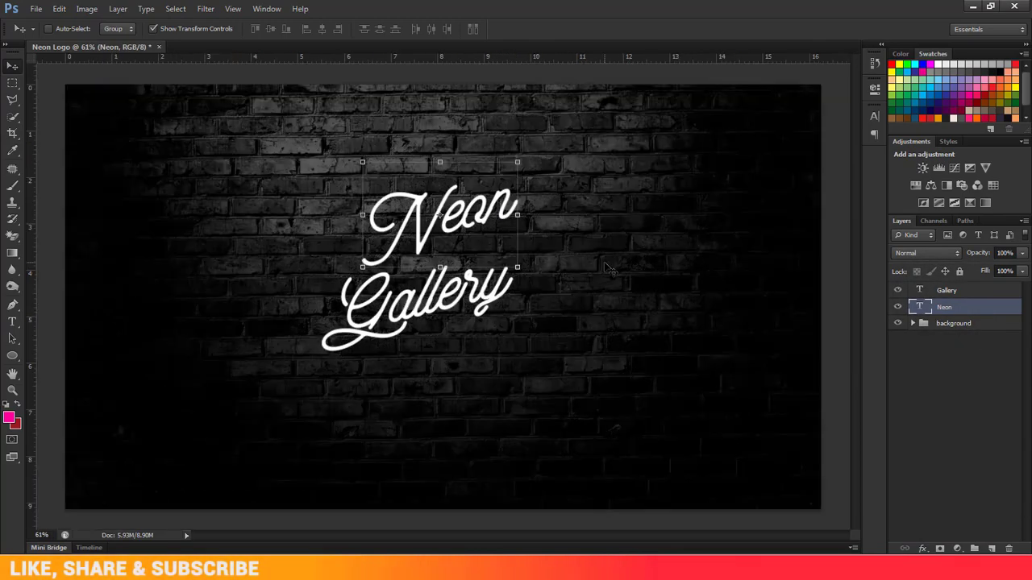
{"action": "scroll", "coordinate": [645, 270], "scroll_direction": "down", "scroll_amount": 1}
Step: Draw a circle around the lettering, then move and shrink it into place
{"action": "left_click", "coordinate": [16, 356]}
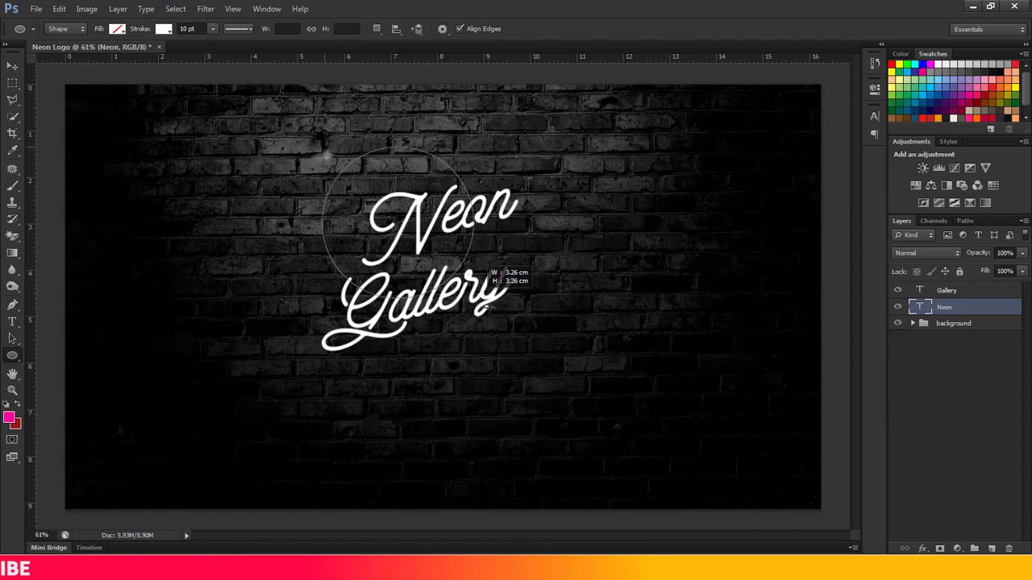
{"action": "left_click_drag", "start_coordinate": [483, 305], "coordinate": [632, 443]}
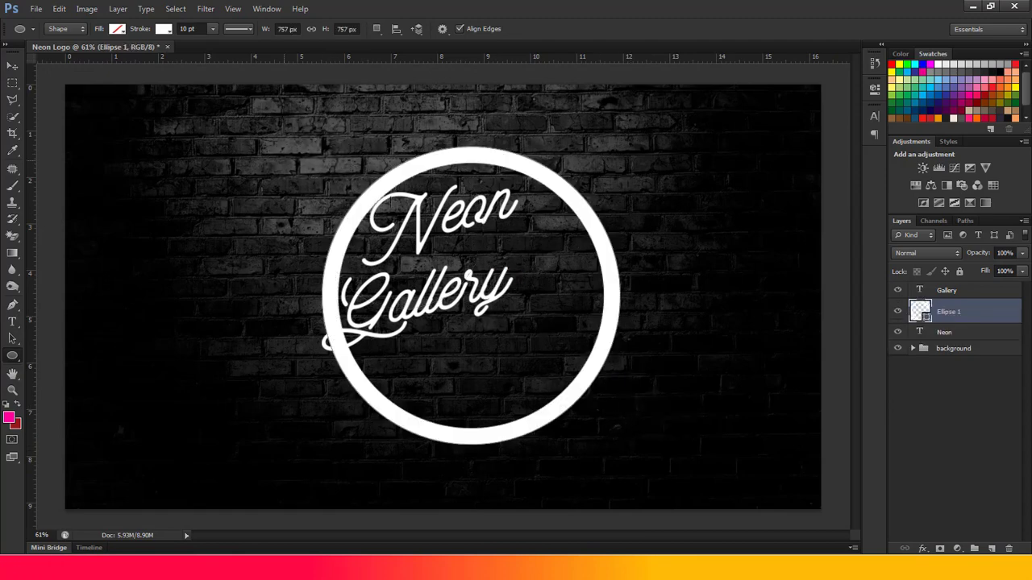
{"action": "left_click", "coordinate": [12, 65]}
{"action": "left_click_drag", "start_coordinate": [490, 290], "coordinate": [455, 269]}
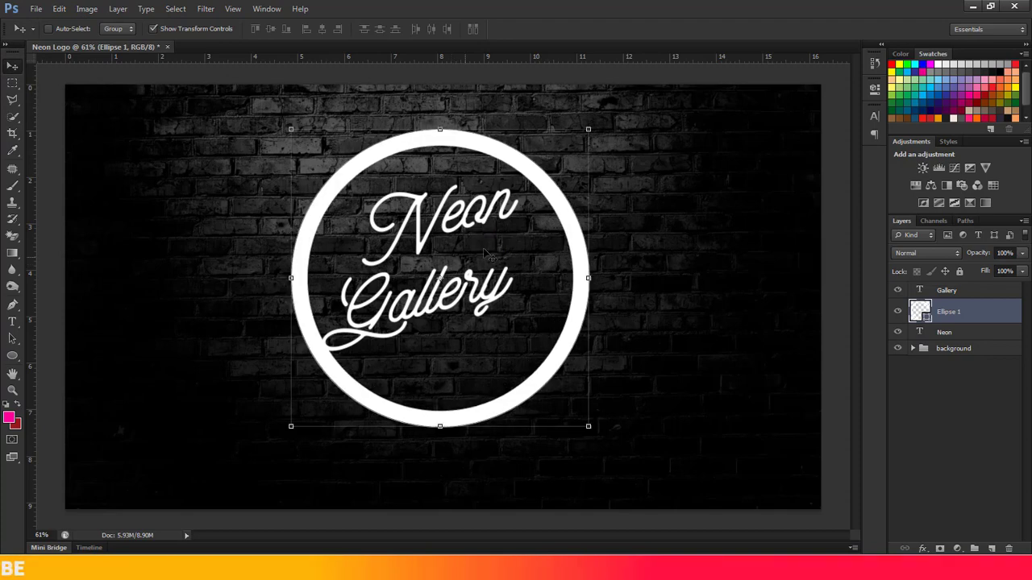
{"action": "left_click_drag", "start_coordinate": [590, 127], "coordinate": [556, 162]}
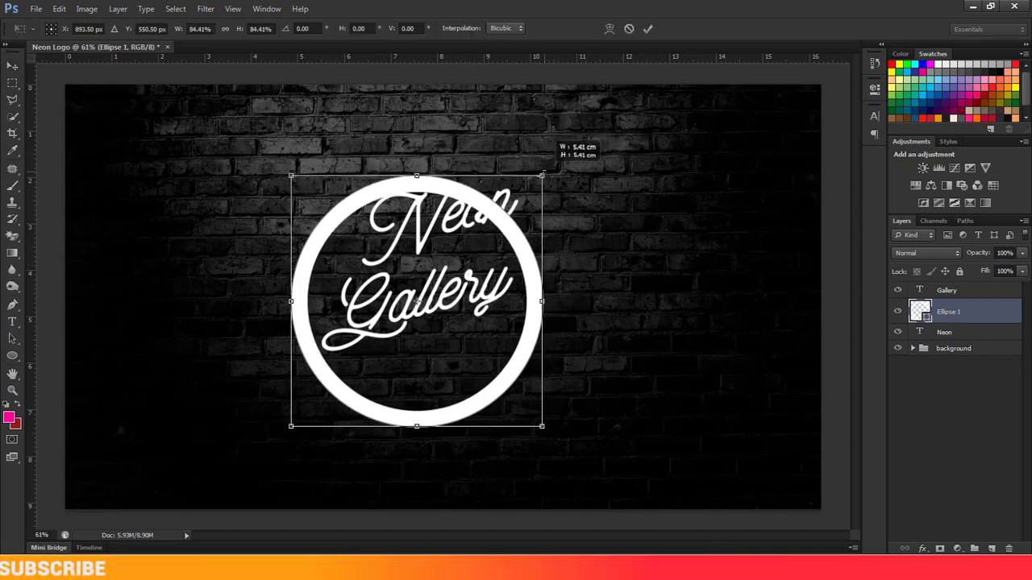
{"action": "left_click_drag", "start_coordinate": [443, 252], "coordinate": [452, 235]}
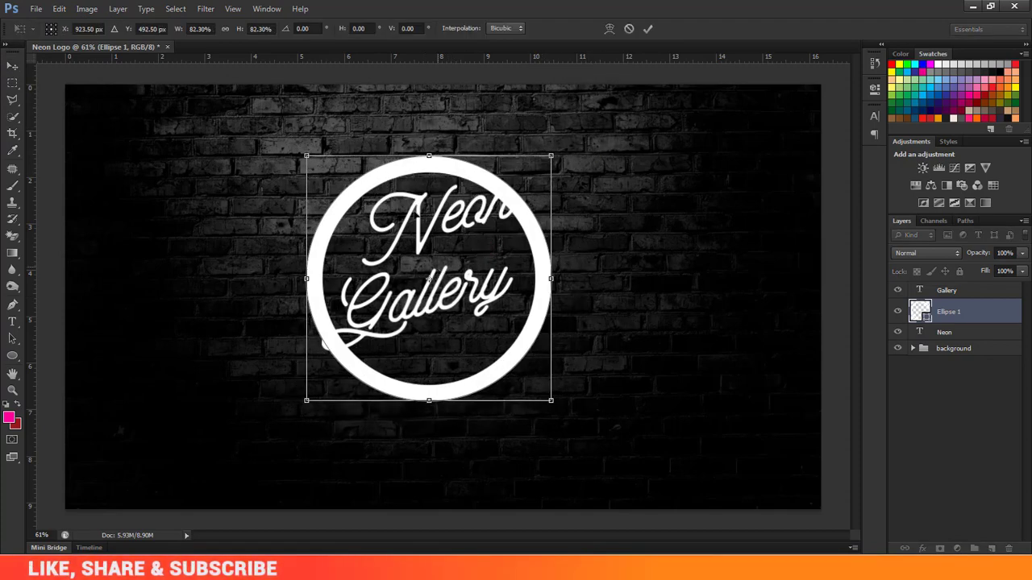
{"action": "left_click", "coordinate": [648, 29]}
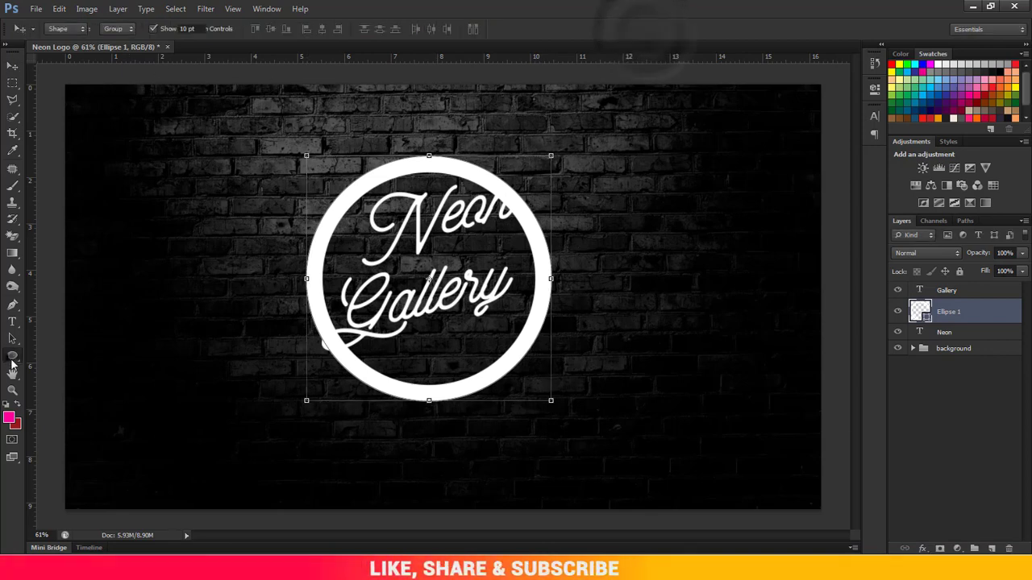
Step: Set the ring's stroke to 2 pt and move its layer above Gallery
{"action": "left_click", "coordinate": [12, 356]}
{"action": "double_click", "coordinate": [187, 28]}
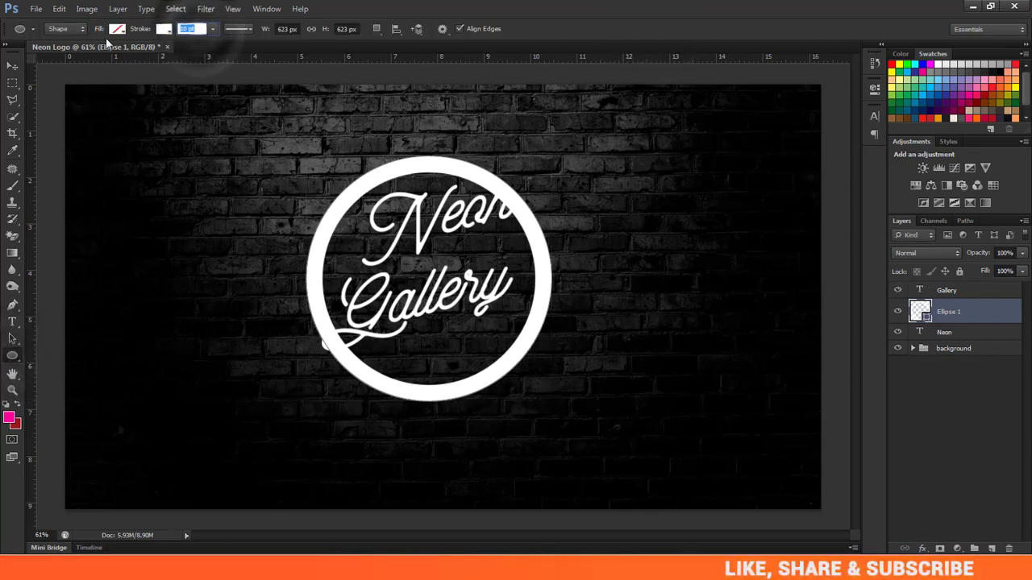
{"action": "type", "text": "2"}
{"action": "key", "text": "Return"}
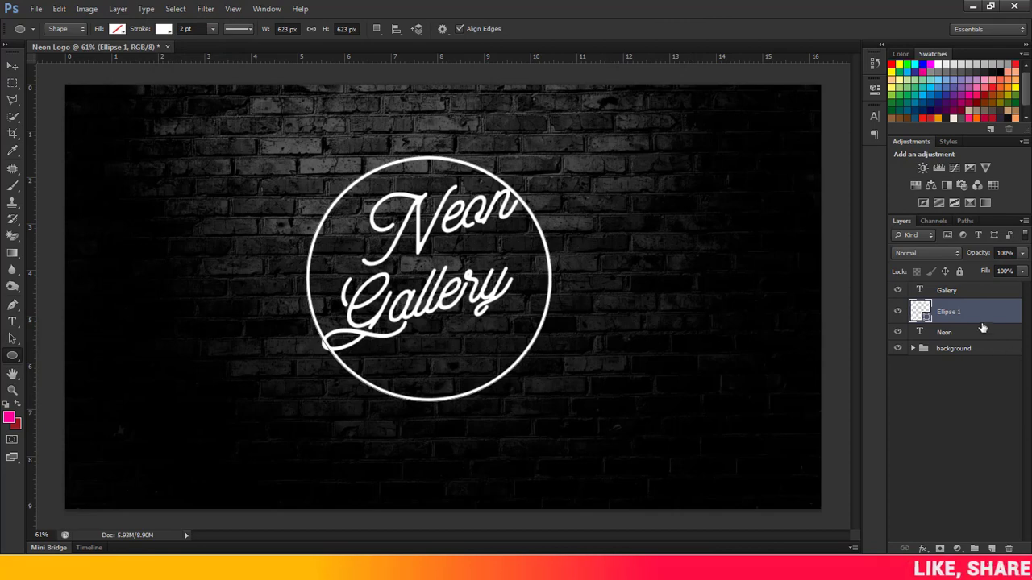
{"action": "key", "text": "ctrl+bracketright"}
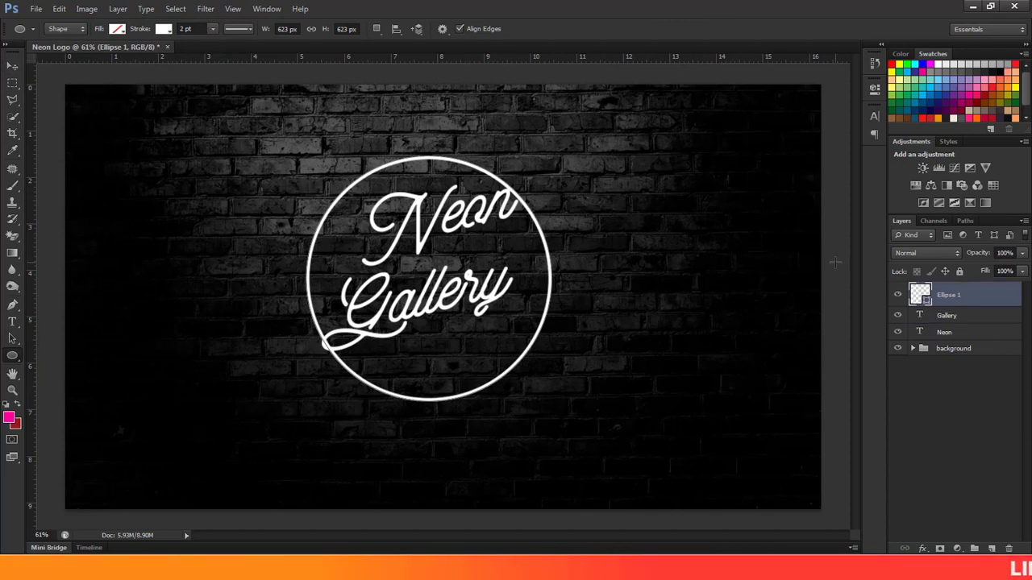
{"action": "left_click", "coordinate": [13, 67]}
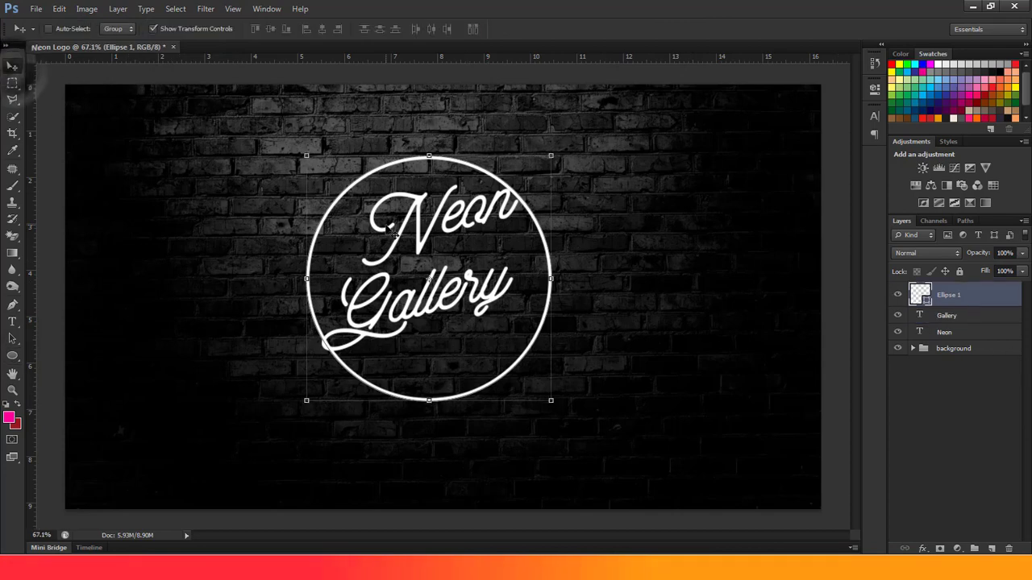
Step: Scale the ring to about 94.7% and move it snugly around the lettering
{"action": "scroll", "coordinate": [438, 289], "scroll_direction": "up", "scroll_amount": 1}
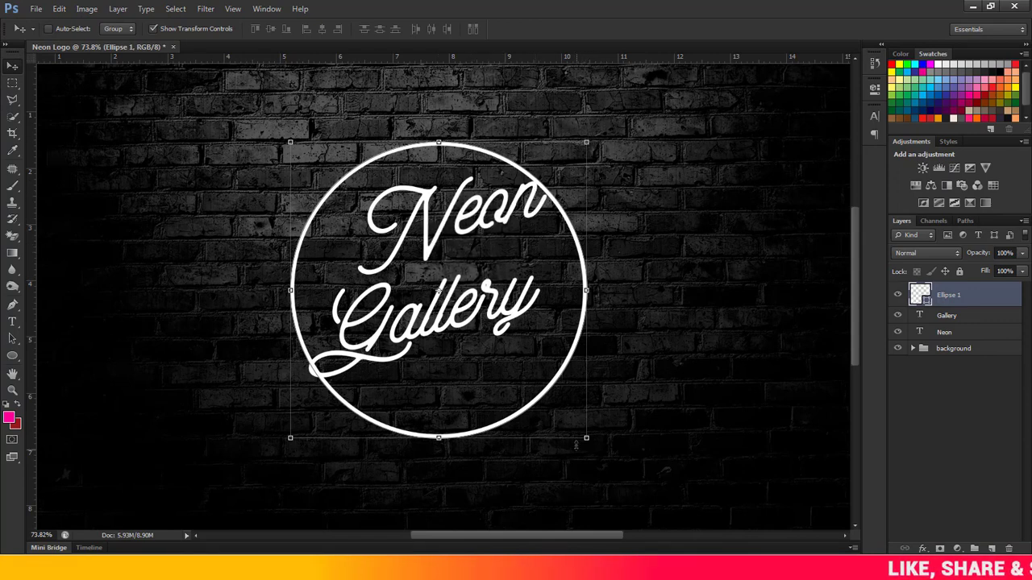
{"action": "left_click_drag", "start_coordinate": [576, 444], "coordinate": [571, 422]}
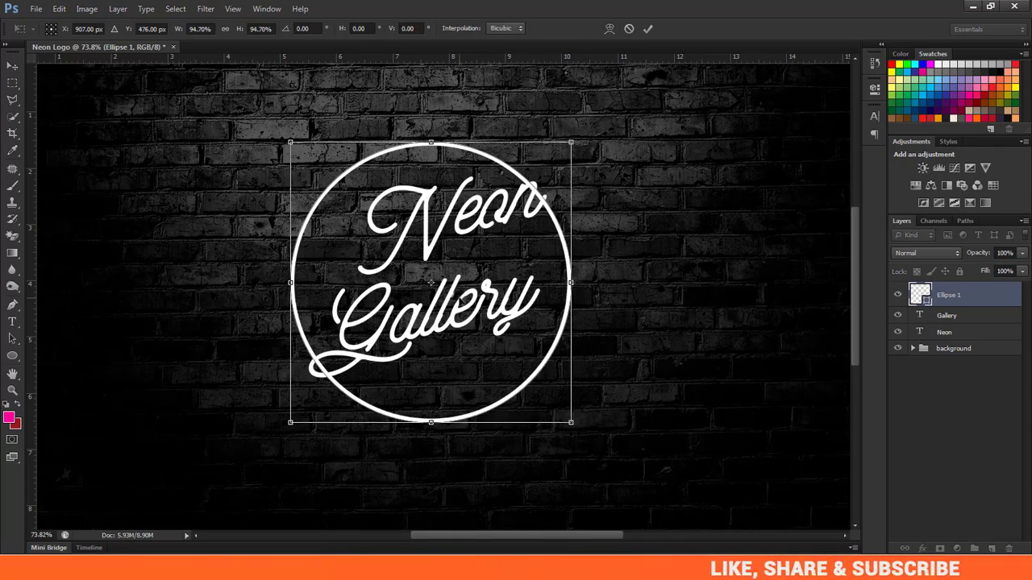
{"action": "left_click_drag", "start_coordinate": [431, 282], "coordinate": [436, 277]}
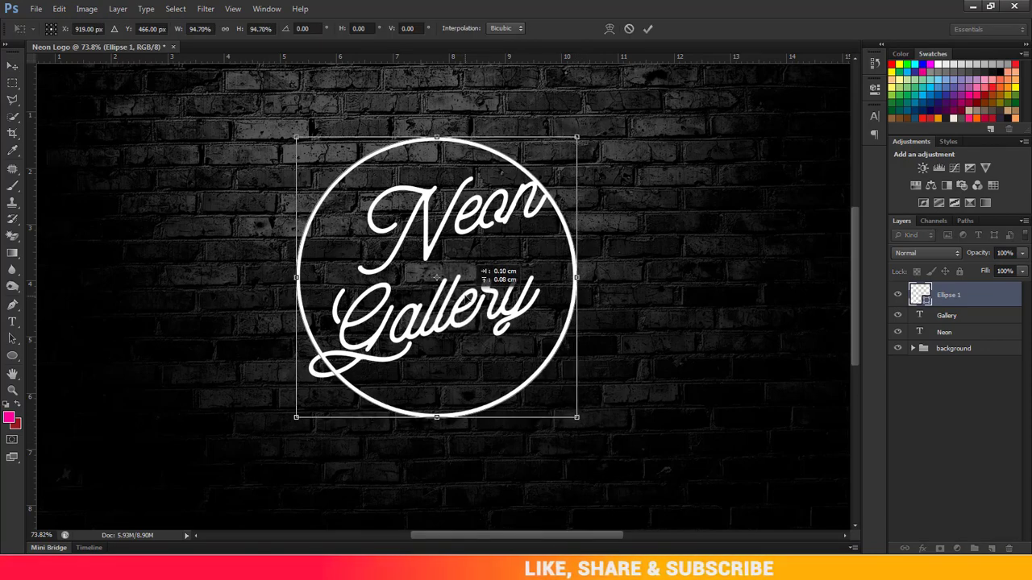
{"action": "key", "text": "Return"}
Step: Shift the Neon text left and rasterize the Ellipse 1 layer
{"action": "left_click", "coordinate": [410, 250], "text": "ctrl"}
{"action": "left_click_drag", "start_coordinate": [475, 248], "coordinate": [465, 266]}
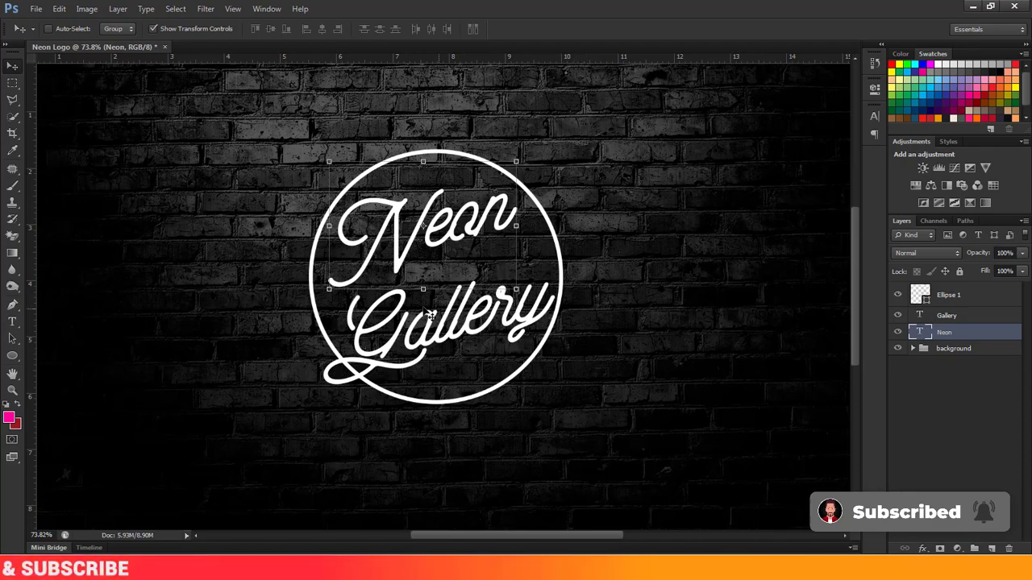
{"action": "left_click", "coordinate": [949, 295]}
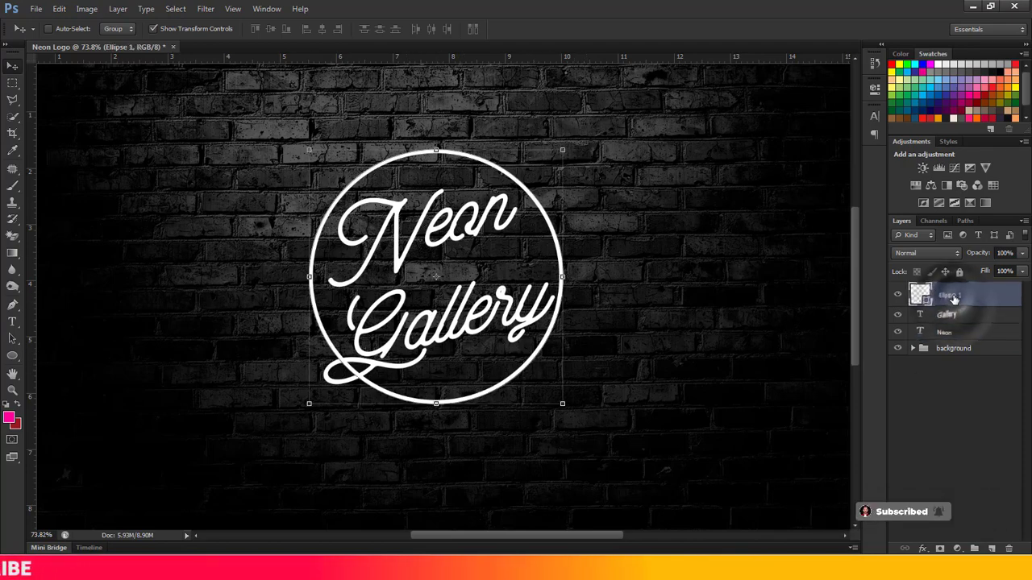
{"action": "right_click", "coordinate": [1013, 300]}
{"action": "left_click", "coordinate": [886, 203]}
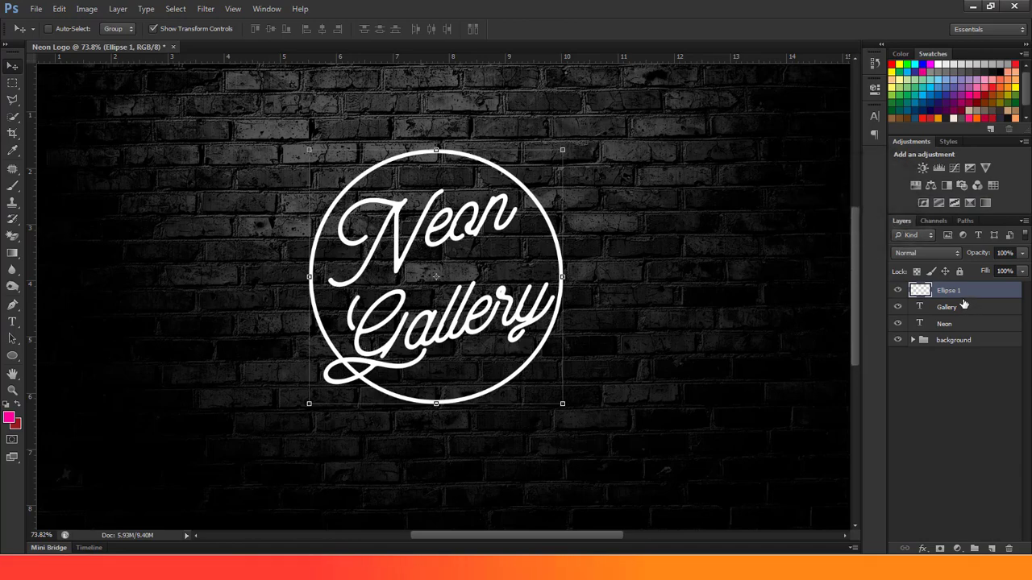
Step: Duplicate the ring as Ellipse 1 copy and scale the copy up to about 115%
{"action": "left_click", "coordinate": [118, 9]}
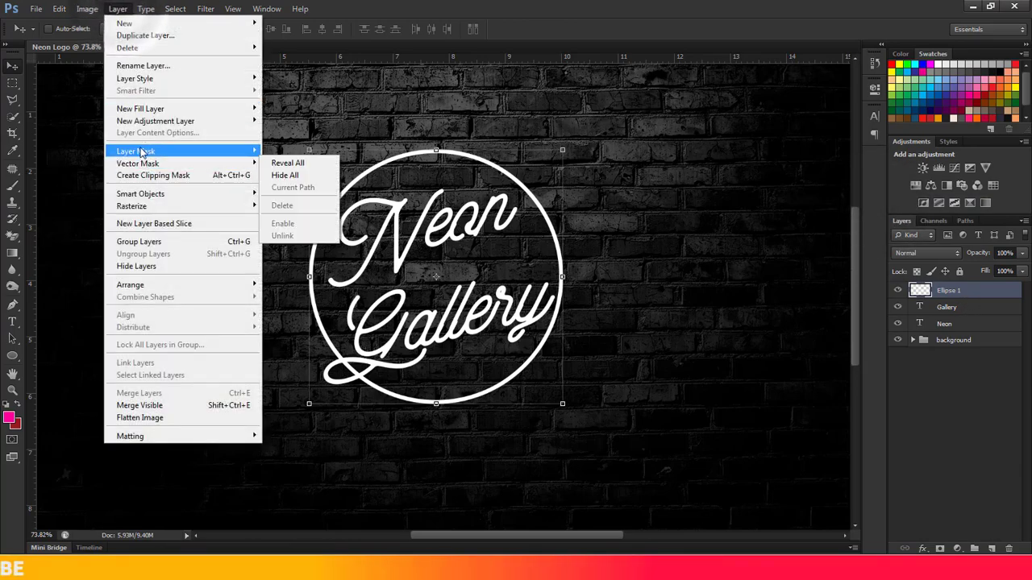
{"action": "left_click", "coordinate": [144, 35]}
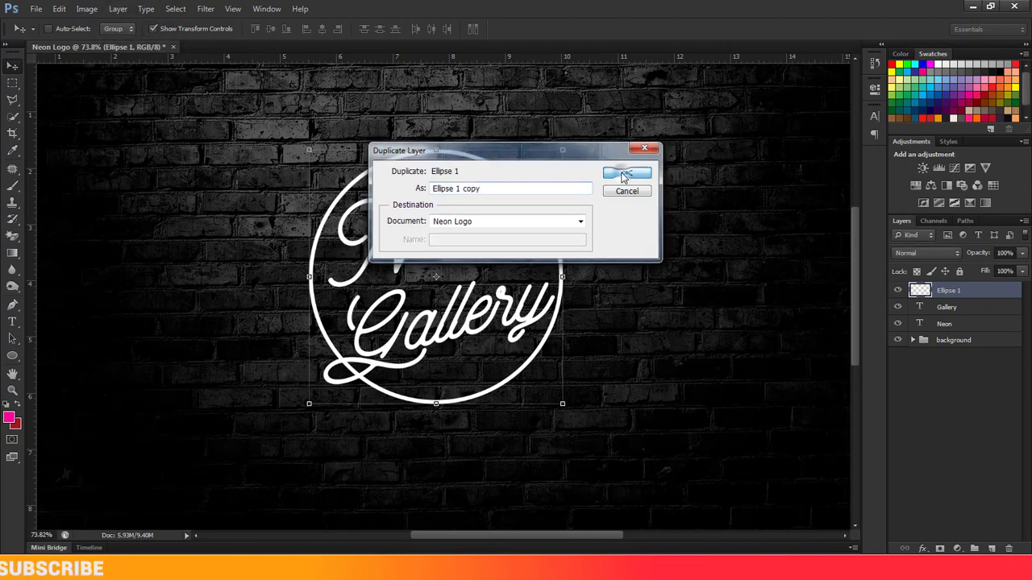
{"action": "left_click", "coordinate": [628, 172]}
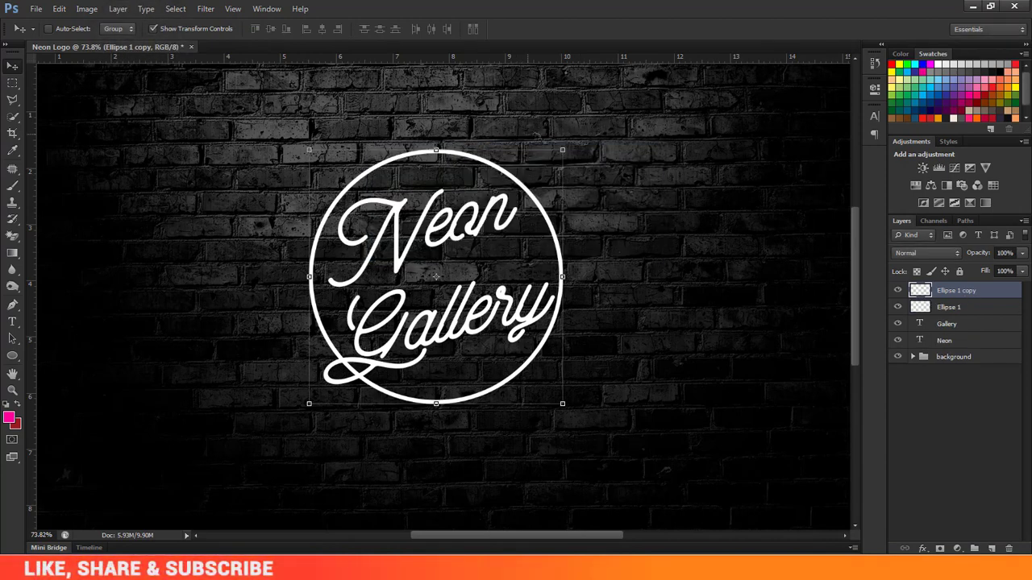
{"action": "left_click_drag", "start_coordinate": [309, 403], "coordinate": [287, 423]}
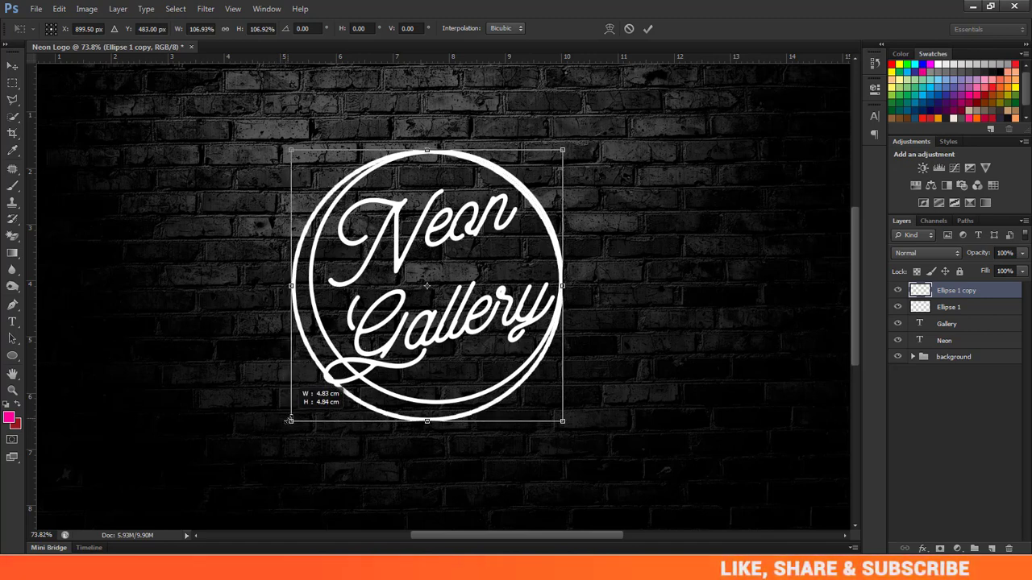
{"action": "left_click_drag", "start_coordinate": [287, 422], "coordinate": [289, 422]}
{"action": "left_click_drag", "start_coordinate": [565, 148], "coordinate": [580, 127]}
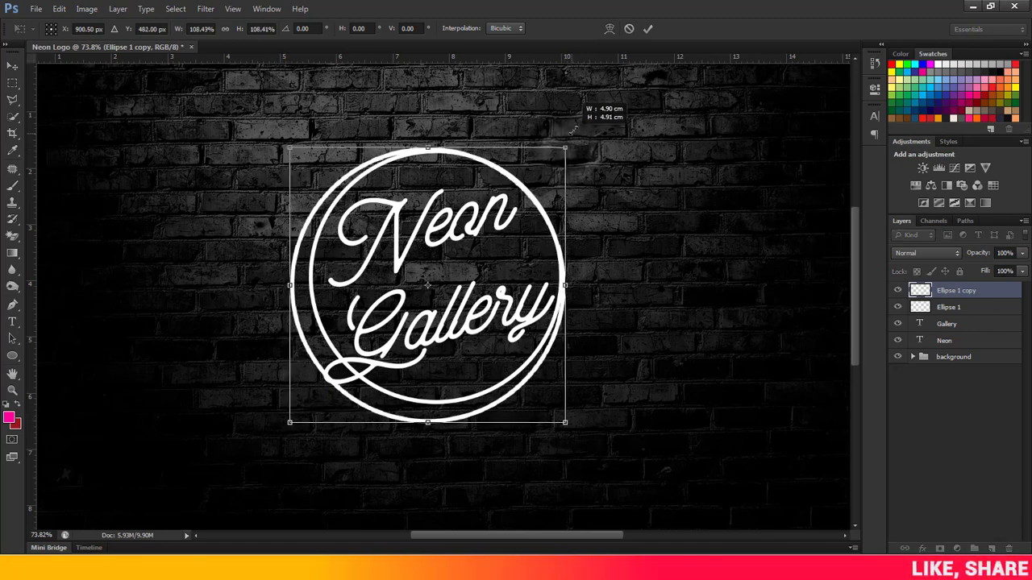
{"action": "left_click", "coordinate": [649, 29]}
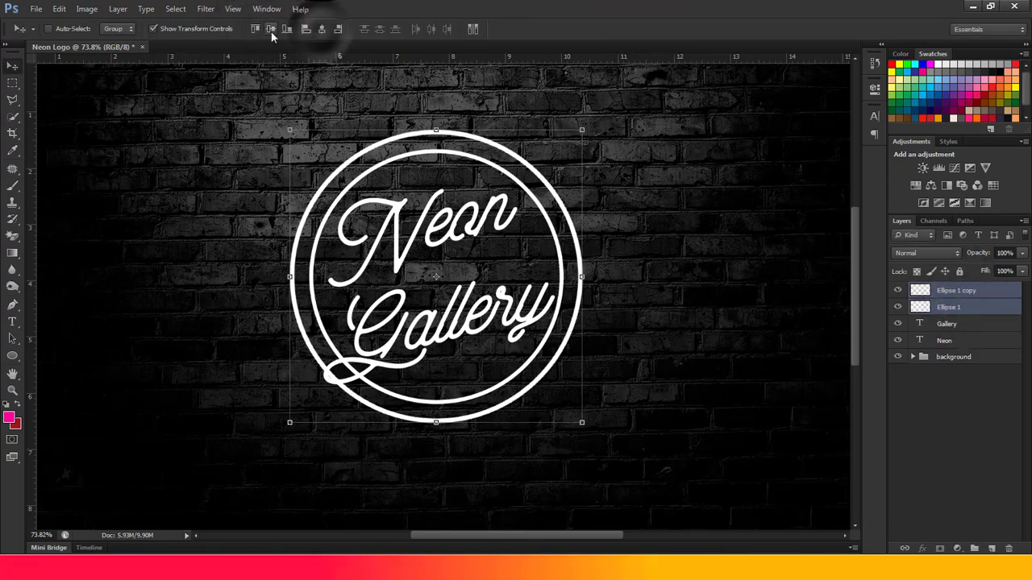
Step: Select the ring copy and Gallery layers in turn, then deselect all layers
{"action": "left_click", "coordinate": [955, 291]}
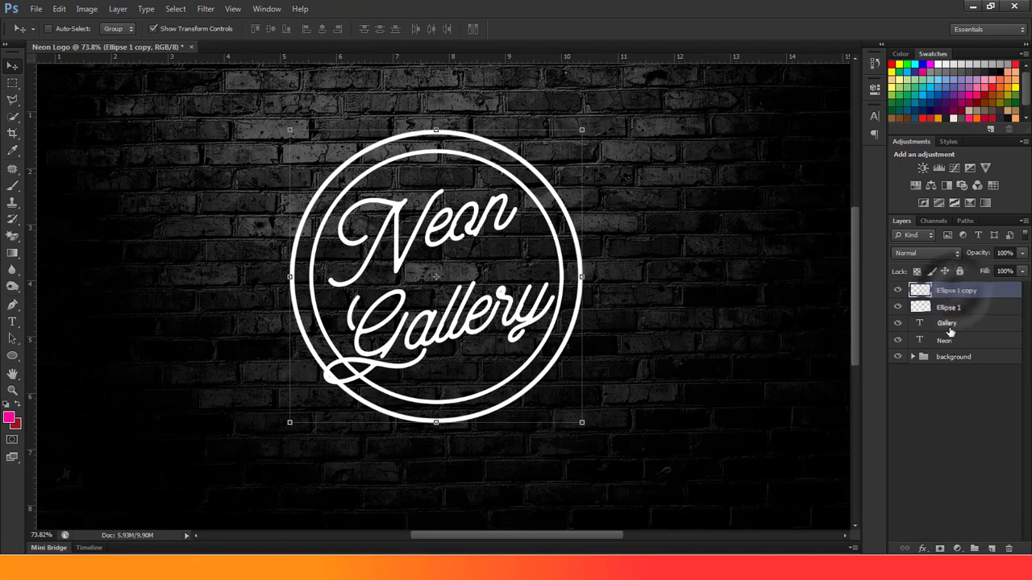
{"action": "left_click", "coordinate": [948, 325]}
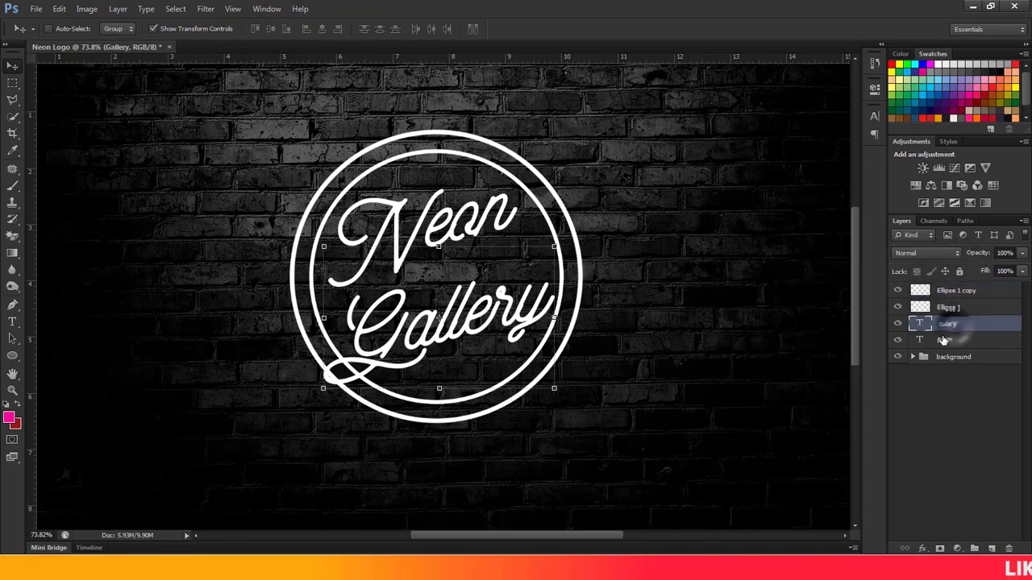
{"action": "left_click", "coordinate": [942, 379]}
{"action": "scroll", "coordinate": [352, 345], "scroll_direction": "down", "scroll_amount": 2}
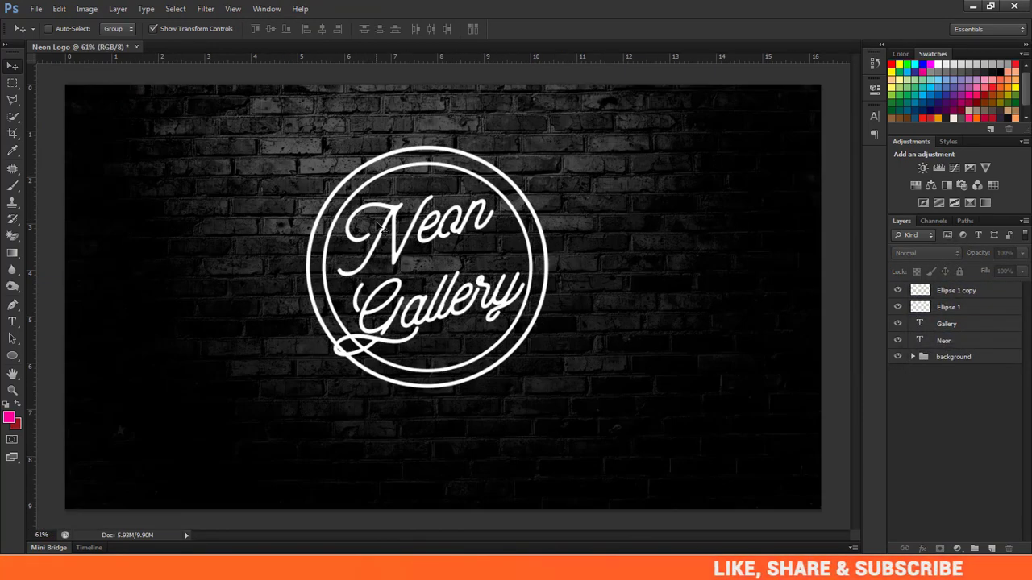
{"action": "scroll", "coordinate": [352, 345], "scroll_direction": "up", "scroll_amount": 2}
{"action": "scroll", "coordinate": [352, 345], "scroll_direction": "up", "scroll_amount": 1}
{"action": "left_click", "coordinate": [988, 298]}
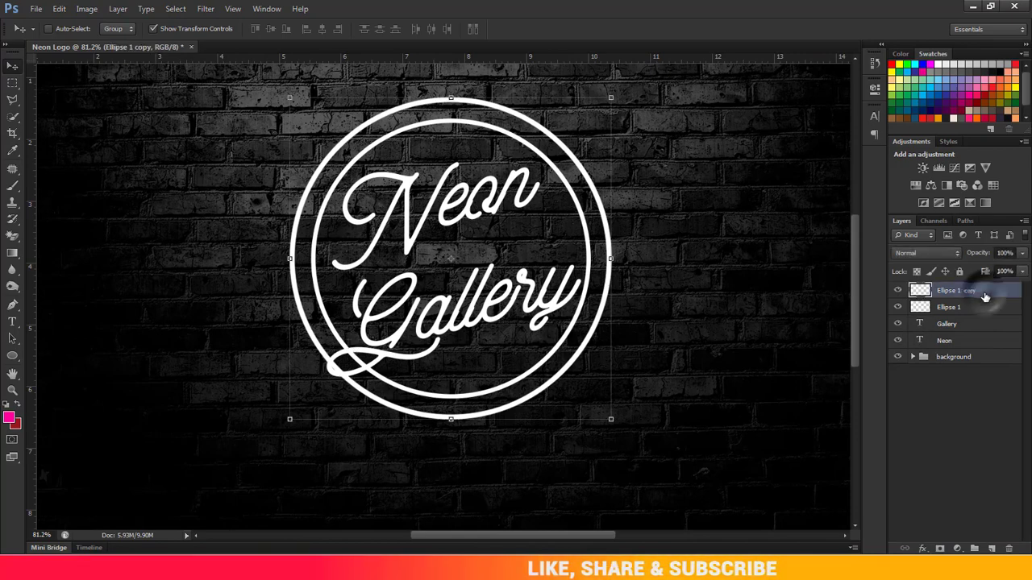
{"action": "scroll", "coordinate": [449, 320], "scroll_direction": "up", "scroll_amount": 3}
{"action": "scroll", "coordinate": [322, 355], "scroll_direction": "up", "scroll_amount": 3}
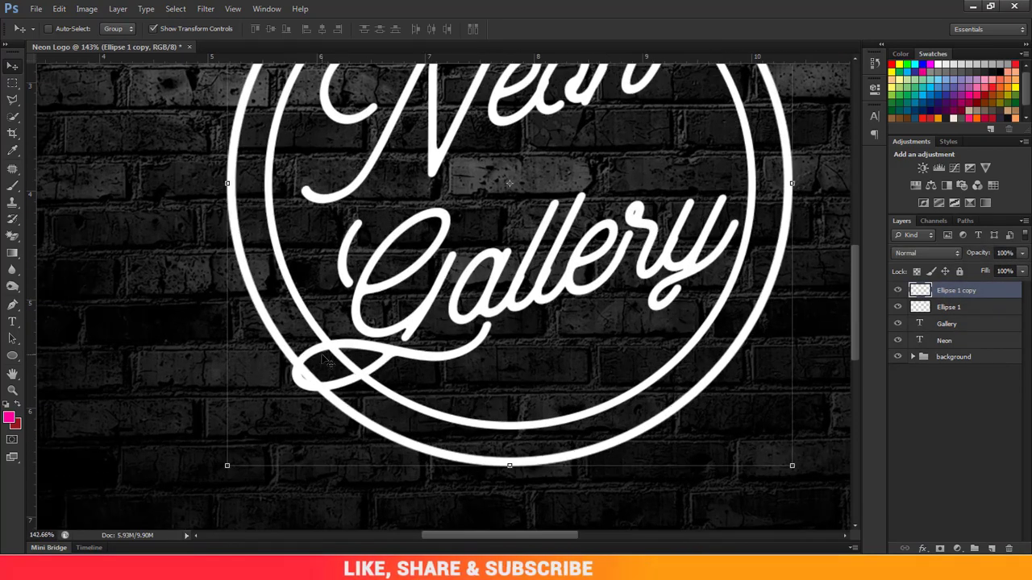
{"action": "left_click", "coordinate": [897, 291]}
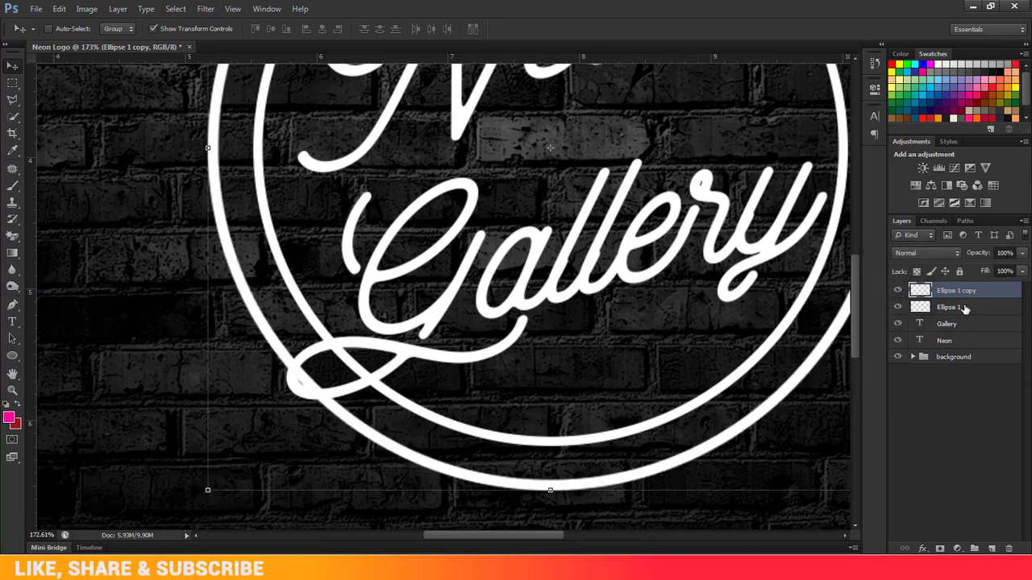
{"action": "left_click", "coordinate": [935, 307]}
{"action": "left_click", "coordinate": [898, 308]}
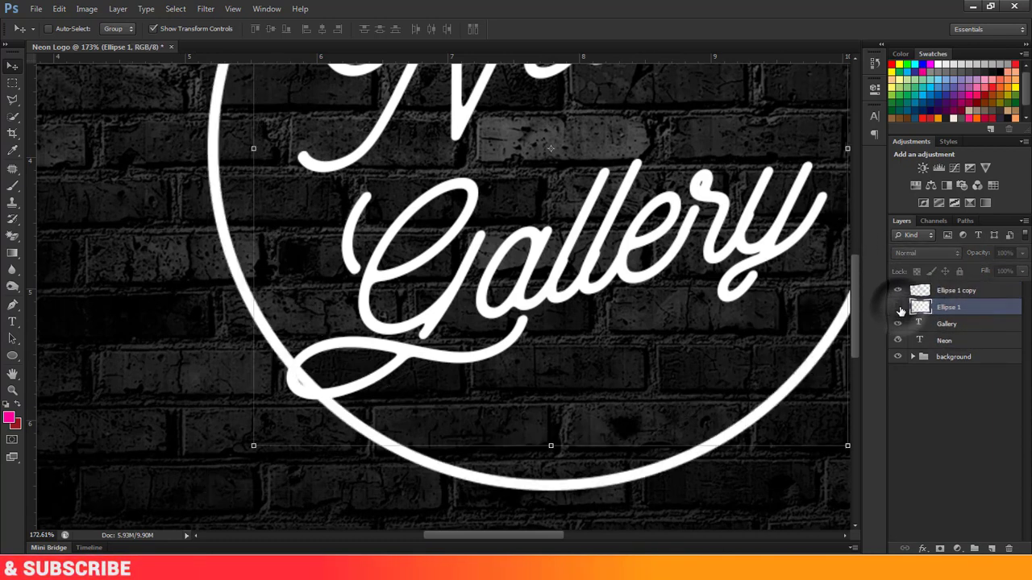
{"action": "left_click", "coordinate": [898, 308]}
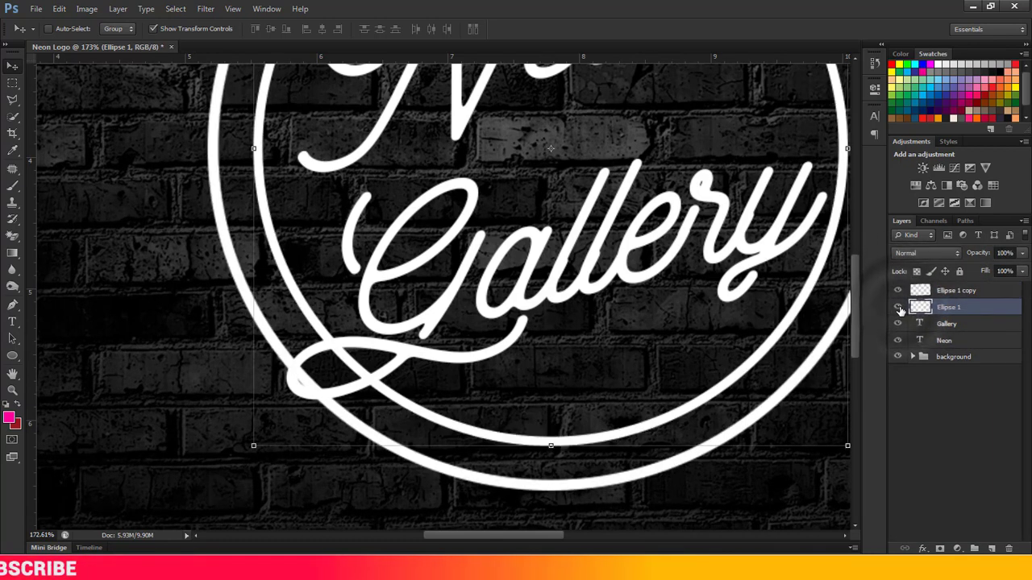
{"action": "left_click", "coordinate": [16, 307]}
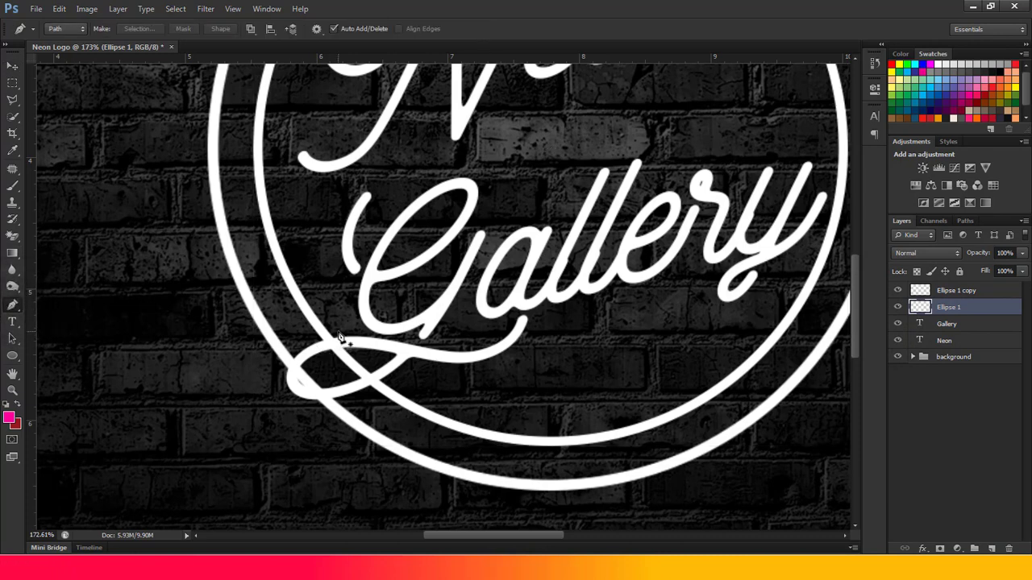
{"action": "left_click_drag", "start_coordinate": [307, 342], "coordinate": [297, 347]}
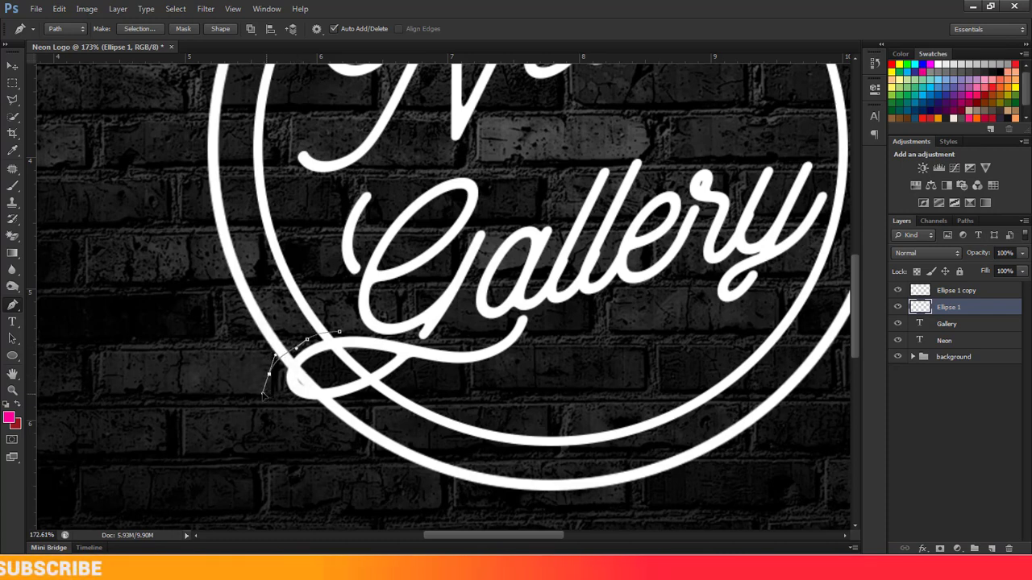
{"action": "right_click", "coordinate": [331, 338]}
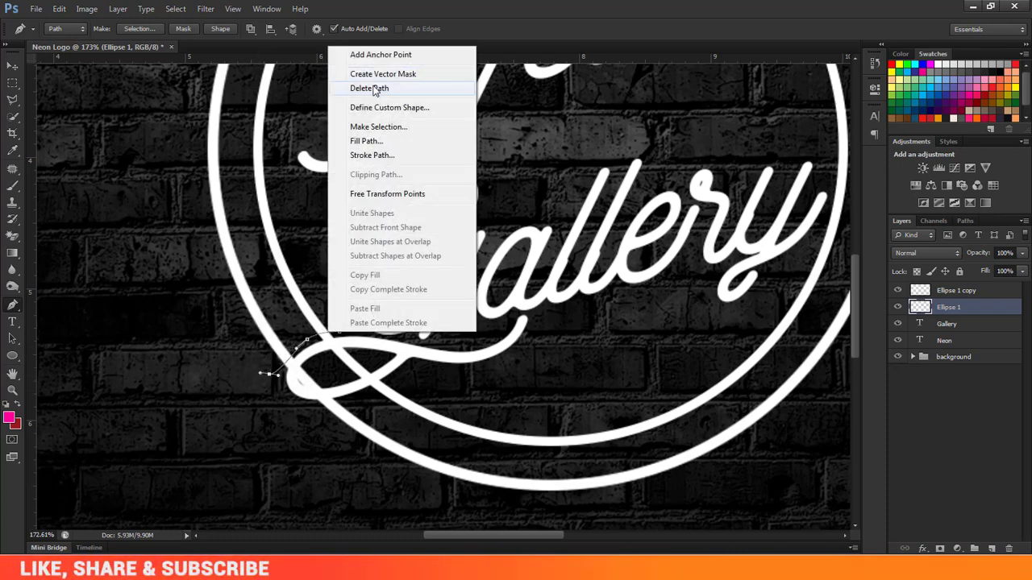
{"action": "left_click", "coordinate": [373, 88]}
{"action": "left_click", "coordinate": [339, 331]}
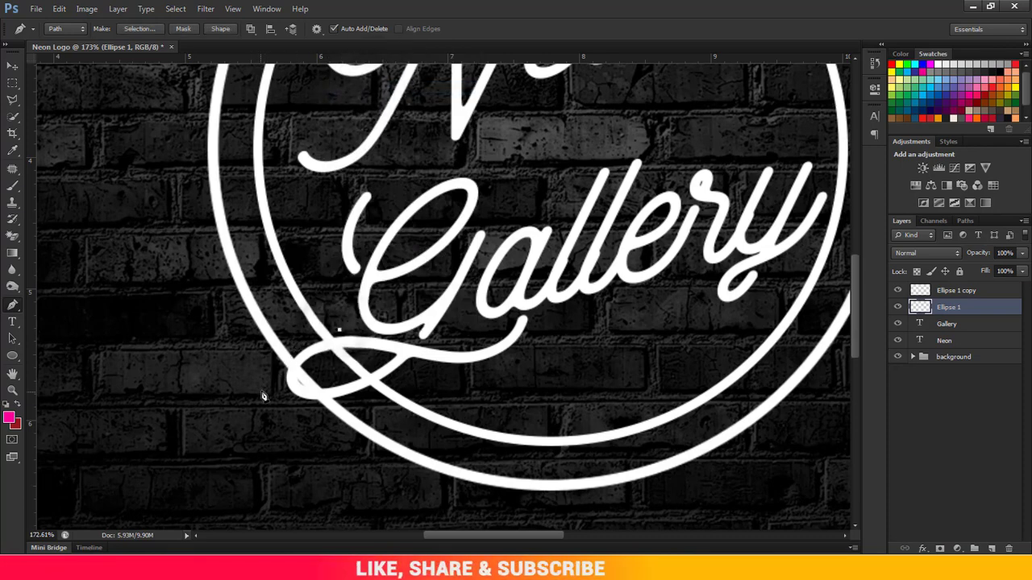
Step: Cut a gap in the inner ring Ellipse 1 where the Gallery swash crosses it
{"action": "mouse_move", "coordinate": [277, 384]}
{"action": "left_mouse_down"}
{"action": "mouse_move", "coordinate": [285, 404]}
{"action": "mouse_move", "coordinate": [271, 441]}
{"action": "left_mouse_up"}
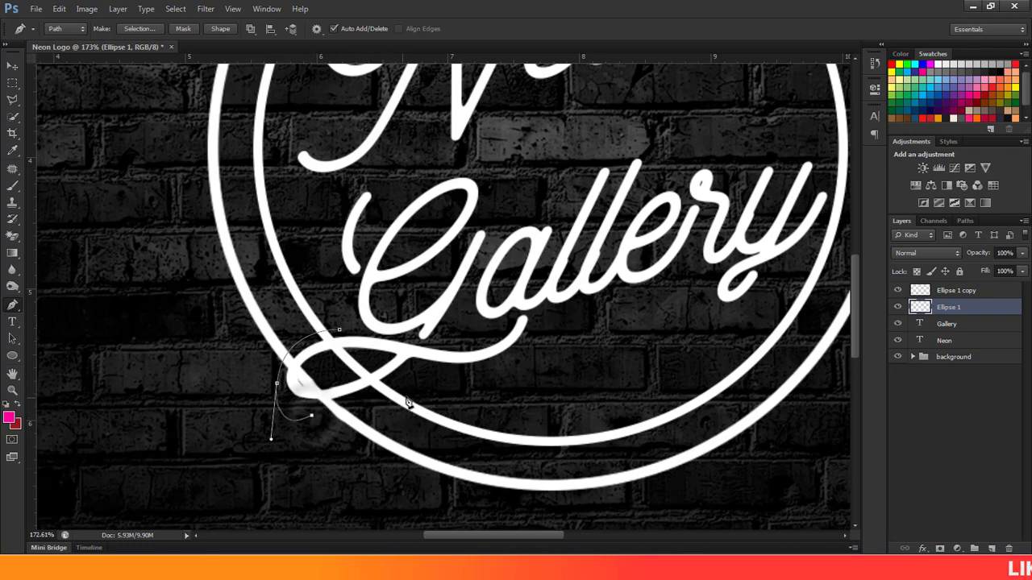
{"action": "left_click_drag", "start_coordinate": [402, 368], "coordinate": [422, 353]}
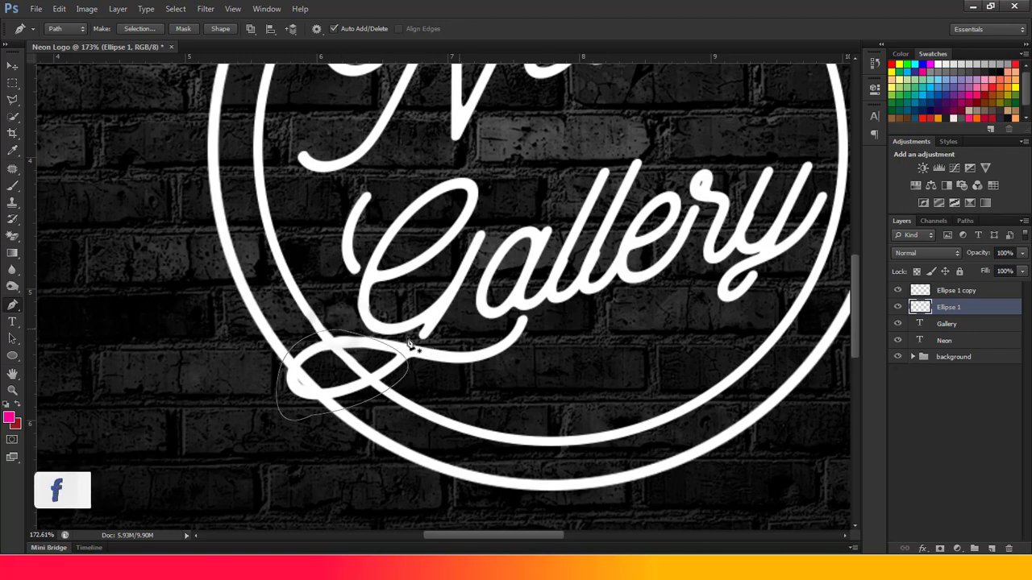
{"action": "right_click", "coordinate": [349, 347]}
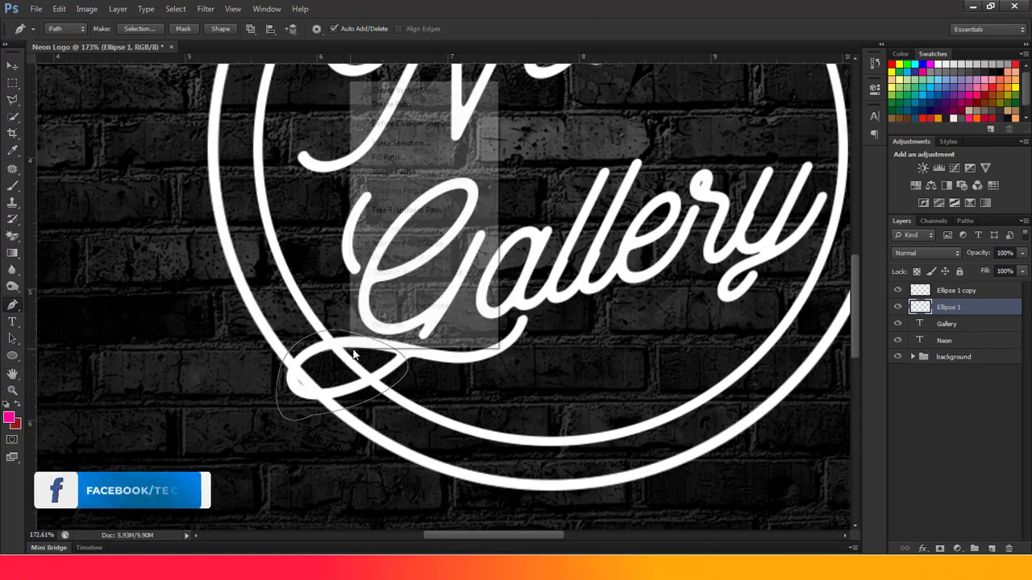
{"action": "left_click", "coordinate": [408, 144]}
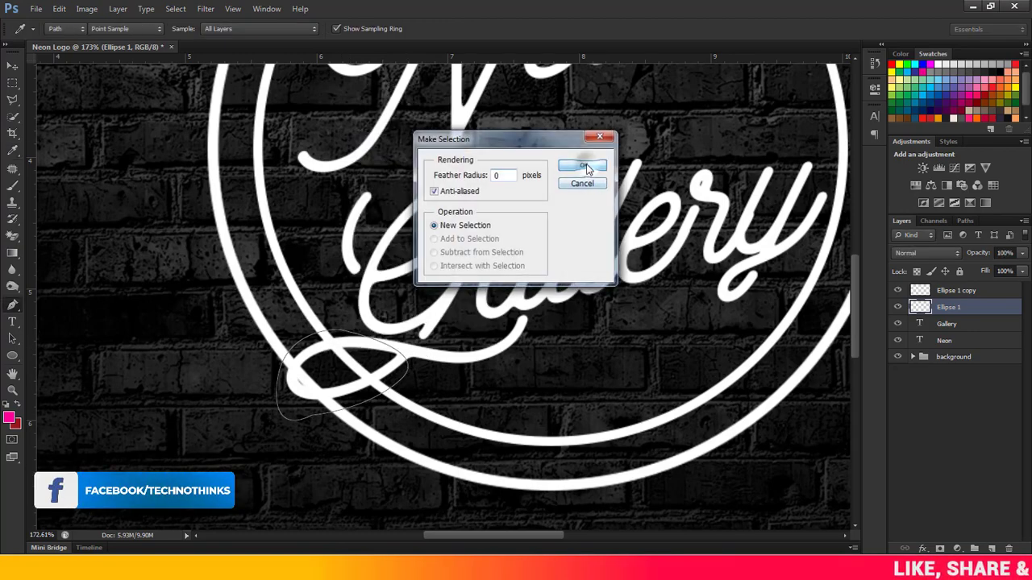
{"action": "left_click", "coordinate": [591, 166]}
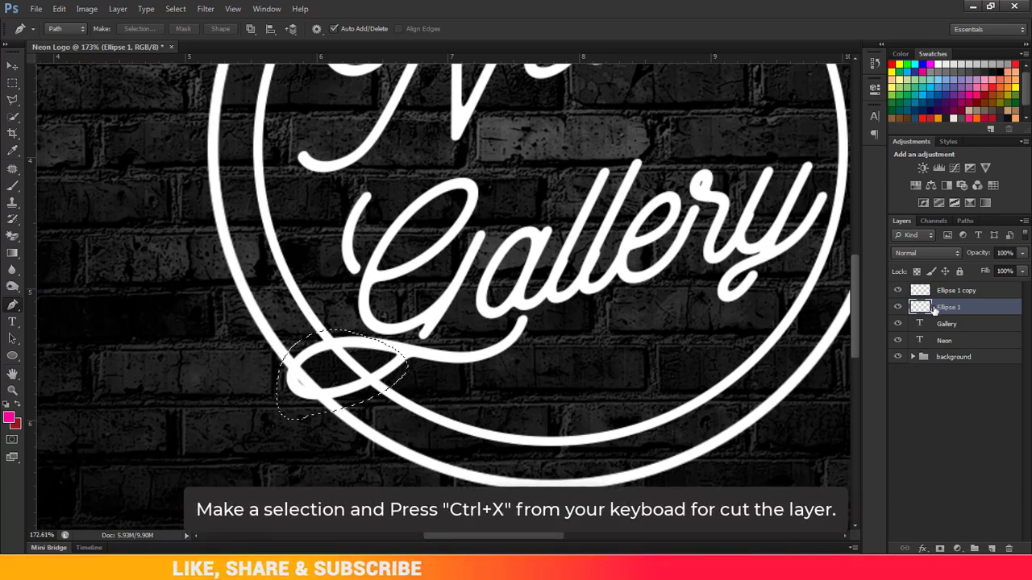
{"action": "key", "text": "ctrl+x"}
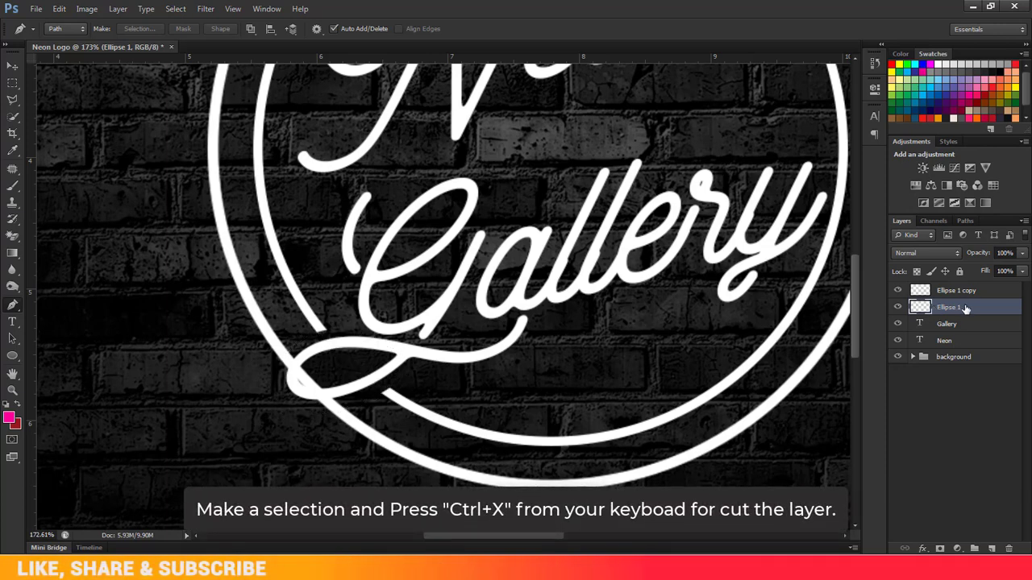
Step: Pen-outline the swash crossing on Ellipse 1 copy and turn the path into a selection
{"action": "left_click", "coordinate": [935, 292]}
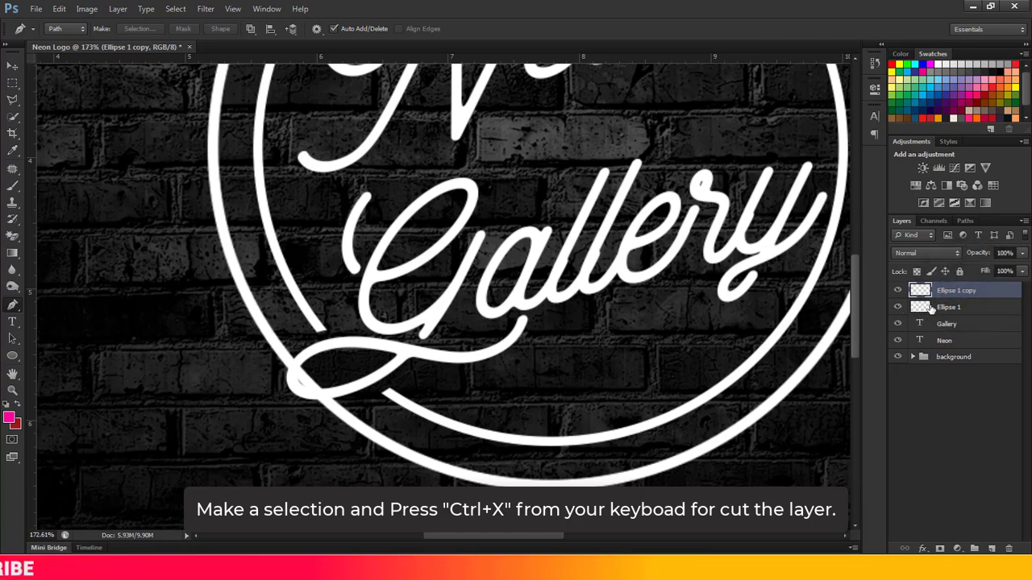
{"action": "left_click", "coordinate": [289, 348]}
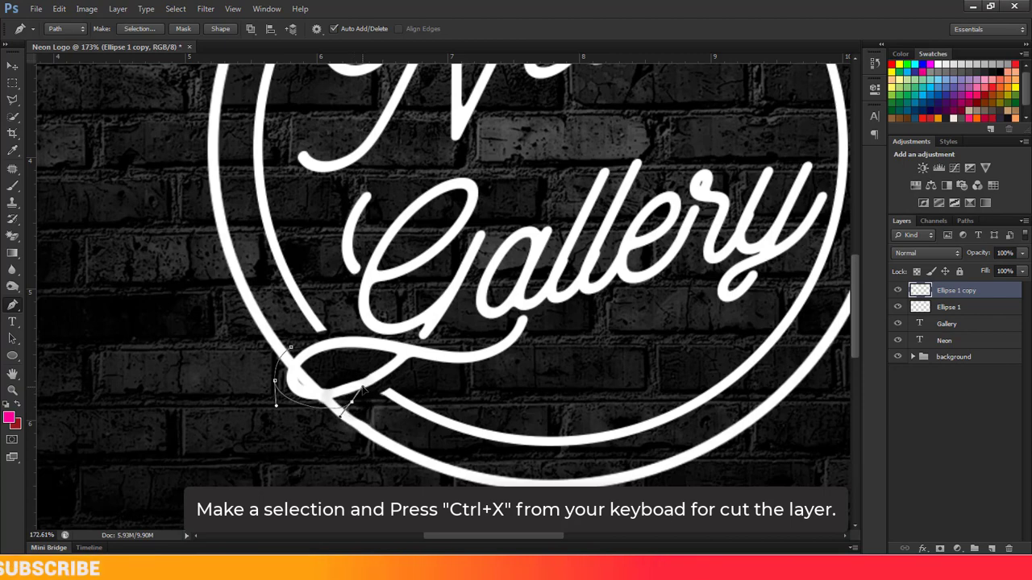
{"action": "left_click", "coordinate": [295, 351]}
{"action": "right_click", "coordinate": [307, 365]}
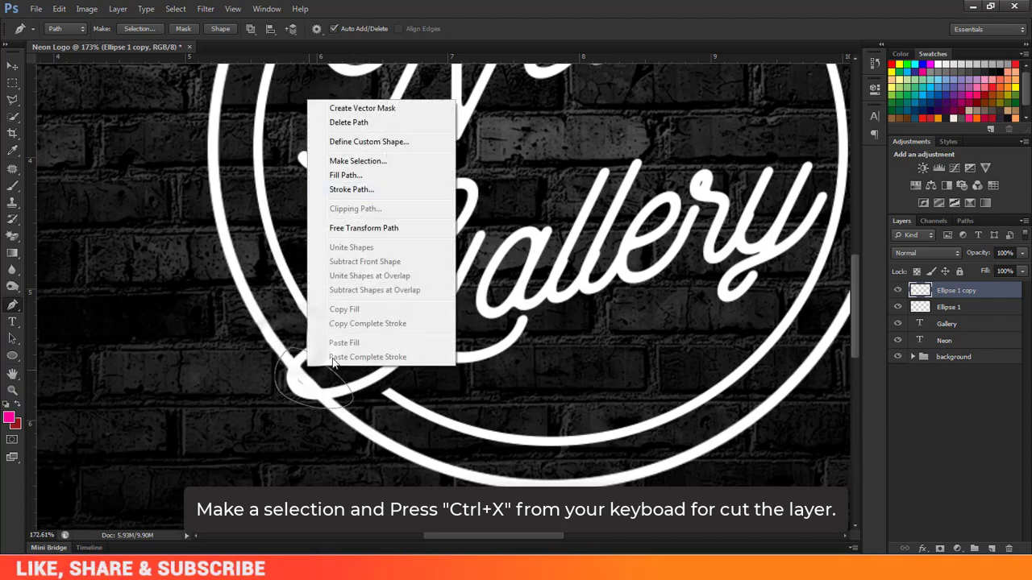
{"action": "left_click", "coordinate": [354, 162]}
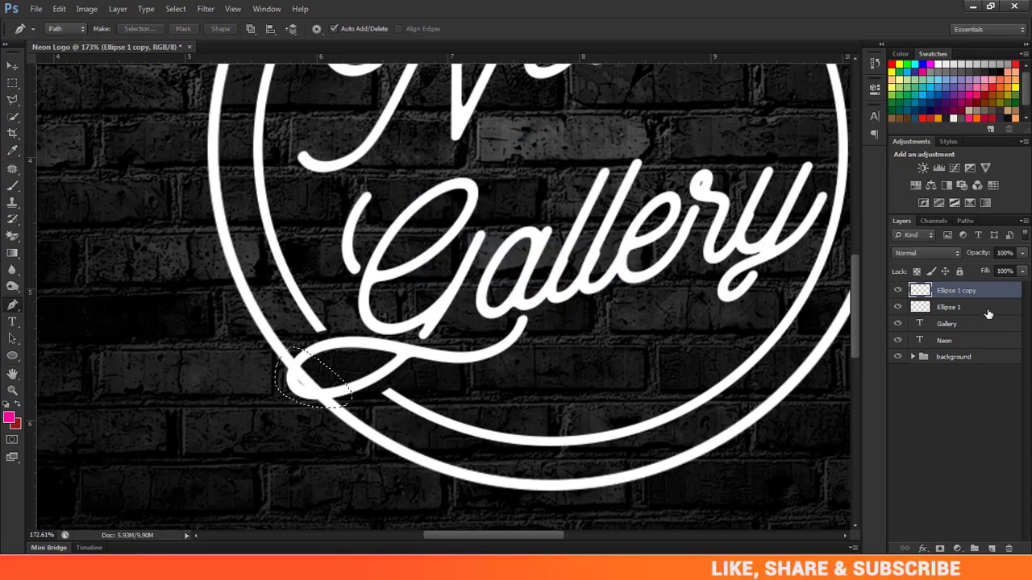
{"action": "key", "text": "ctrl+0"}
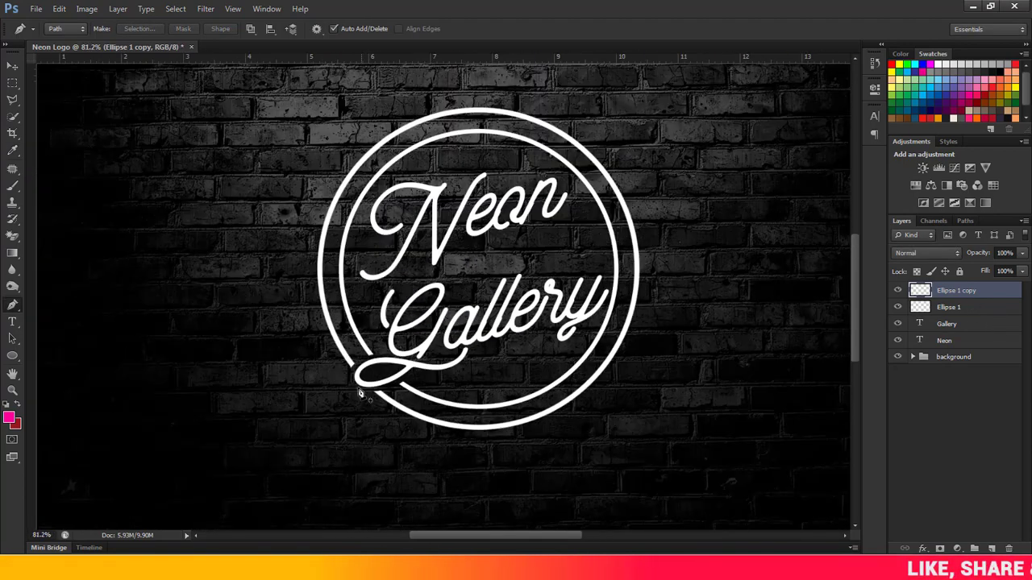
{"action": "scroll", "coordinate": [433, 339], "scroll_direction": "up", "scroll_amount": 1}
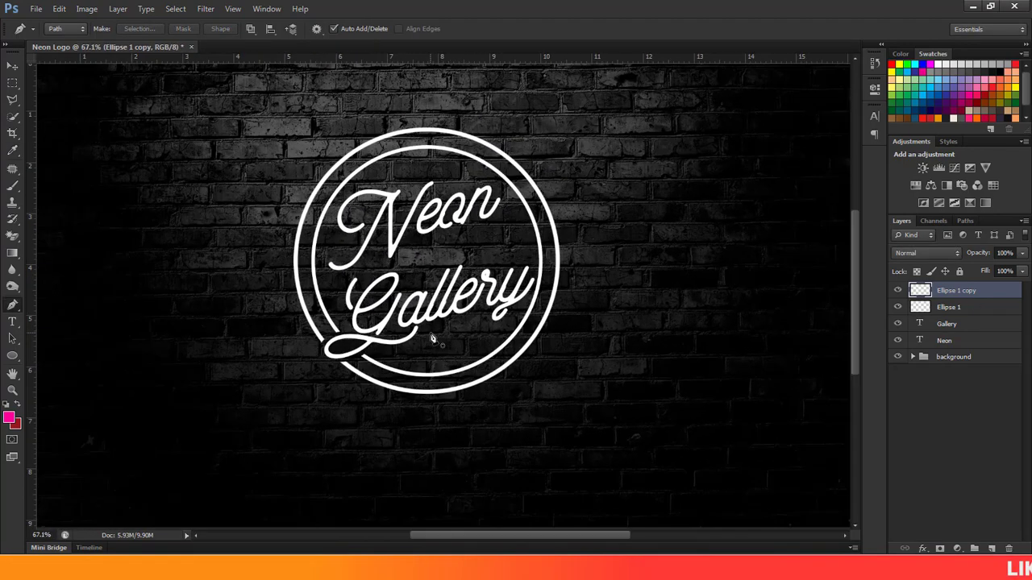
{"action": "scroll", "coordinate": [395, 305], "scroll_direction": "up", "scroll_amount": 1}
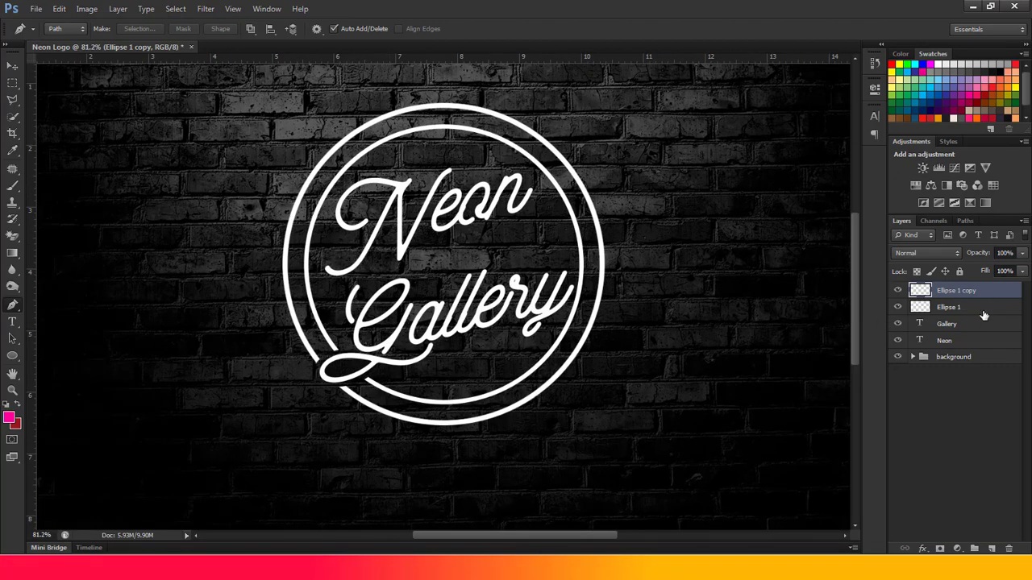
{"action": "scroll", "coordinate": [451, 193], "scroll_direction": "up", "scroll_amount": 1}
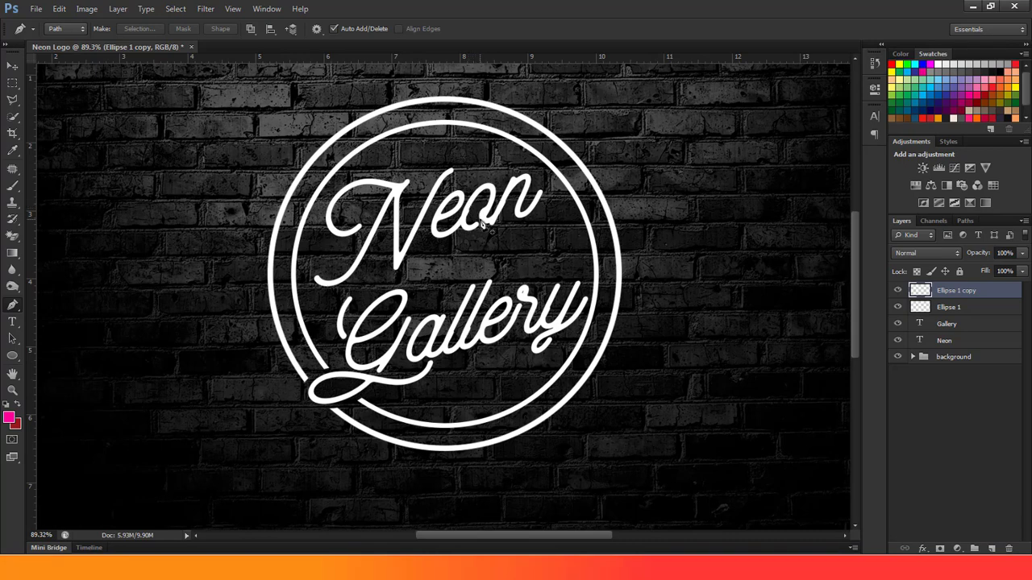
Step: Open Blending Options for the Neon text layer and move the dialog aside
{"action": "left_click", "coordinate": [965, 338]}
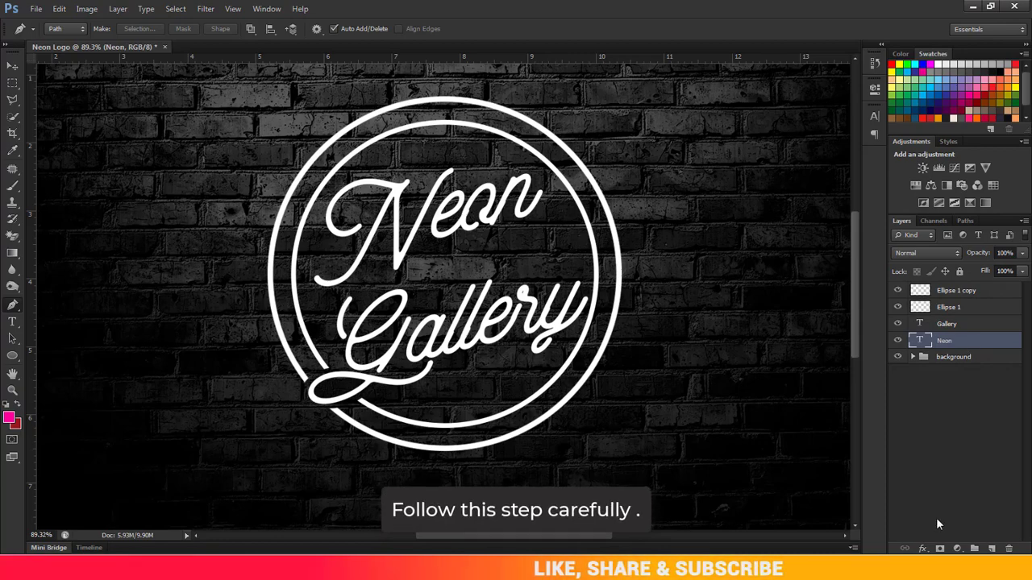
{"action": "right_click", "coordinate": [997, 352]}
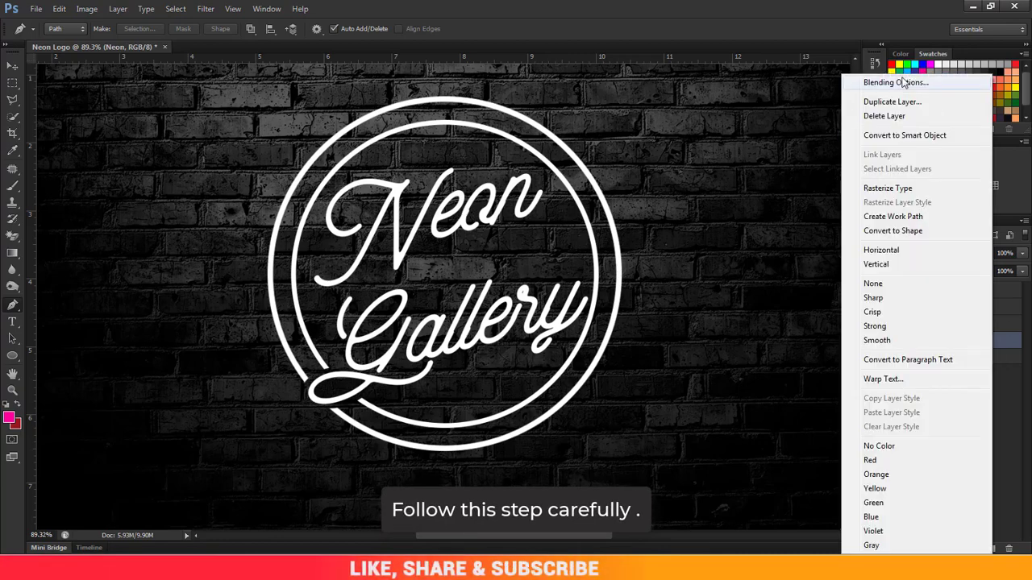
{"action": "left_click", "coordinate": [939, 86]}
{"action": "mouse_move", "coordinate": [799, 143]}
{"action": "left_mouse_down"}
{"action": "mouse_move", "coordinate": [661, 112]}
{"action": "mouse_move", "coordinate": [586, 109]}
{"action": "mouse_move", "coordinate": [655, 106]}
{"action": "left_mouse_up"}
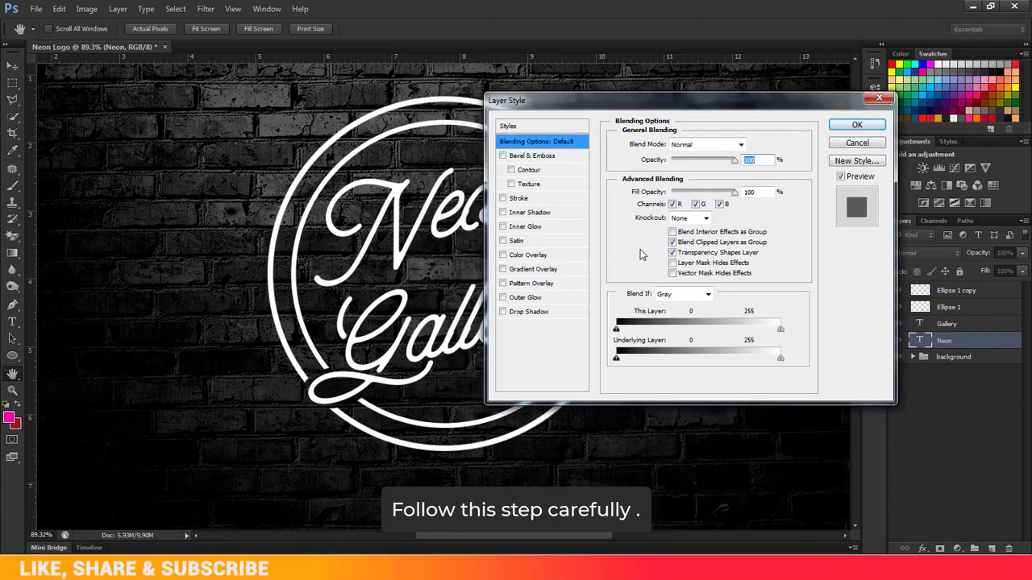
Step: Enable Outer Glow on Neon with colour 09fbd3 and copy that hex code
{"action": "left_click", "coordinate": [532, 297]}
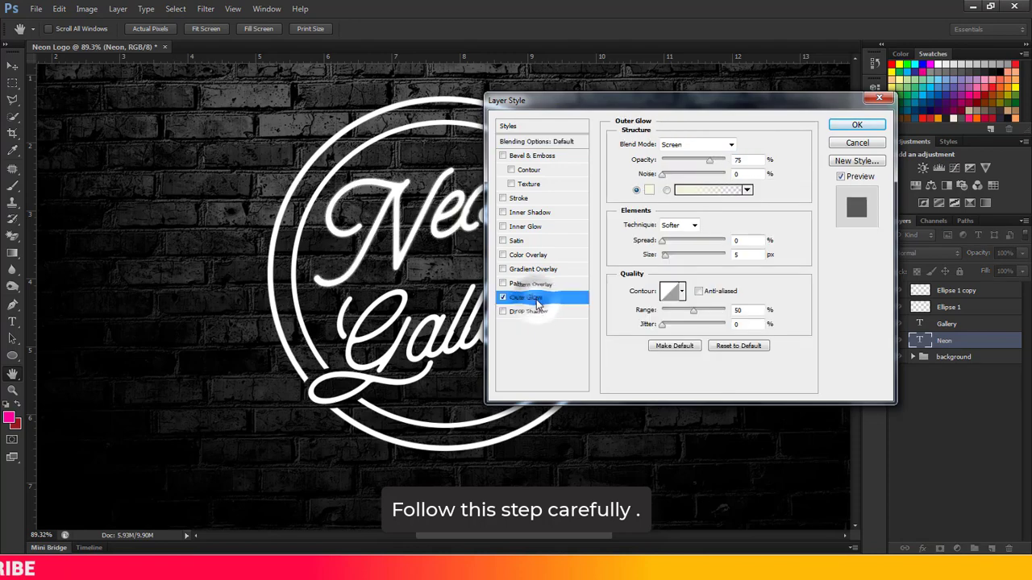
{"action": "left_click", "coordinate": [649, 190]}
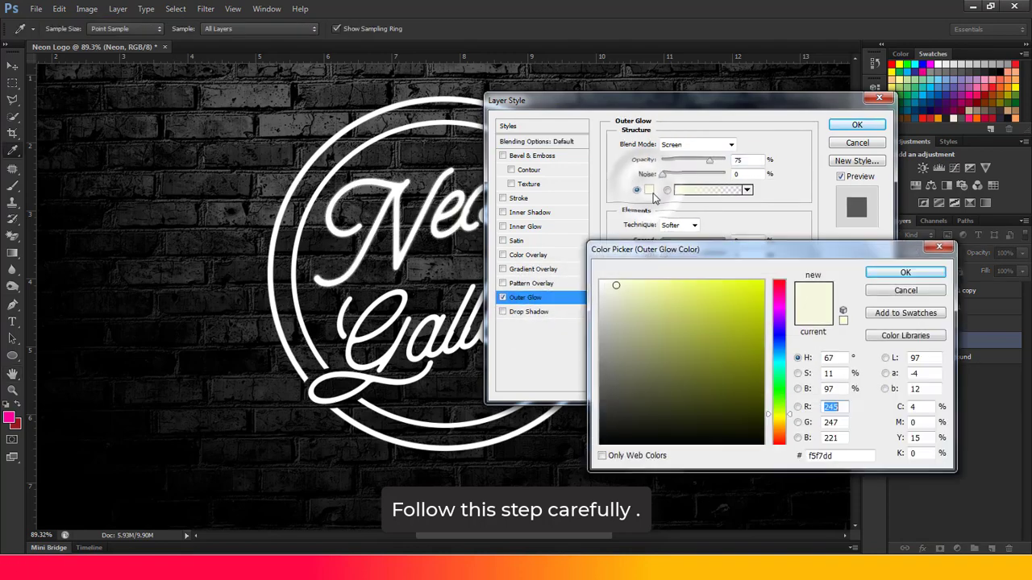
{"action": "left_click", "coordinate": [831, 456]}
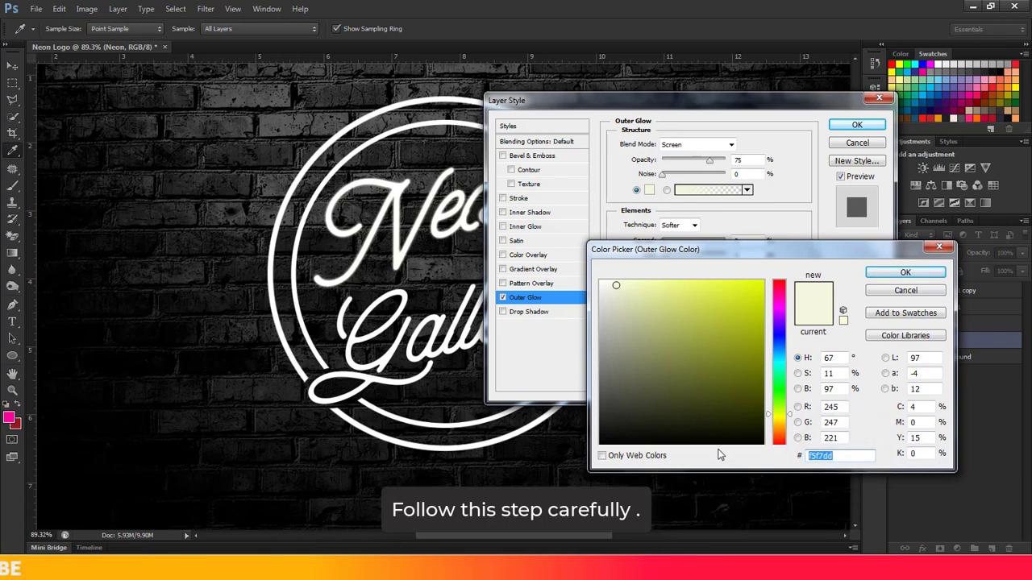
{"action": "type", "text": "09"}
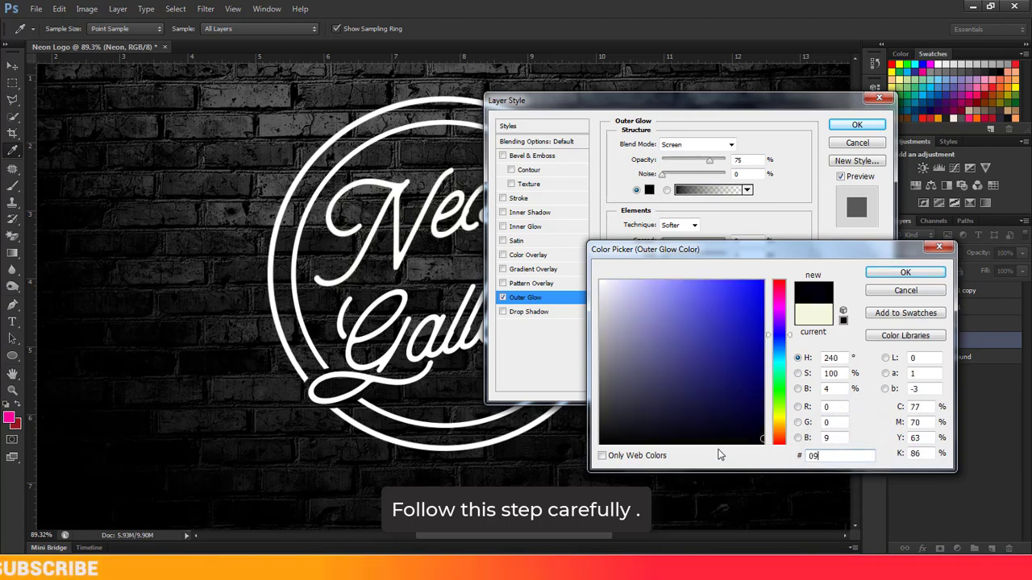
{"action": "type", "text": "f"}
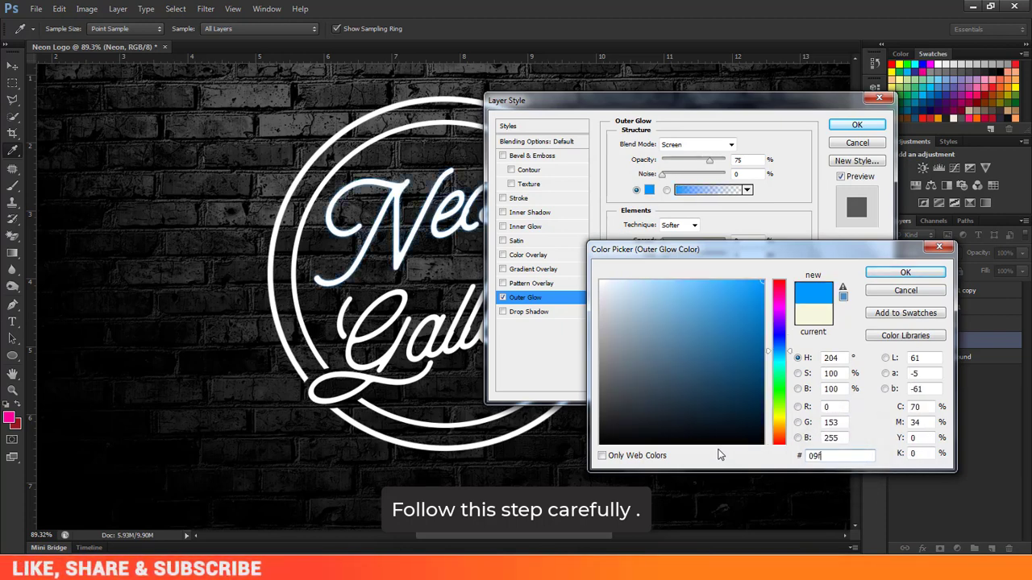
{"action": "type", "text": "b"}
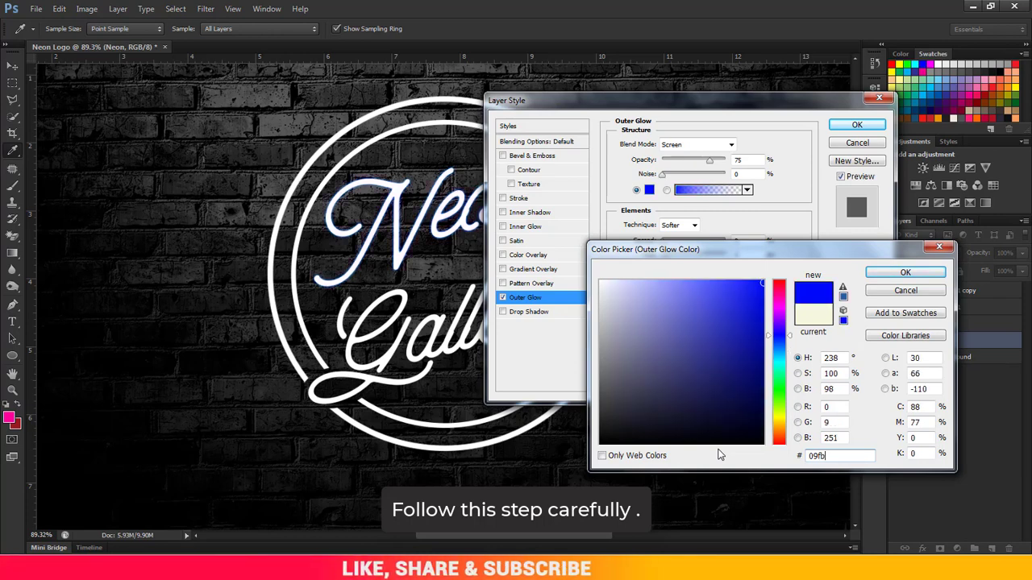
{"action": "type", "text": "d"}
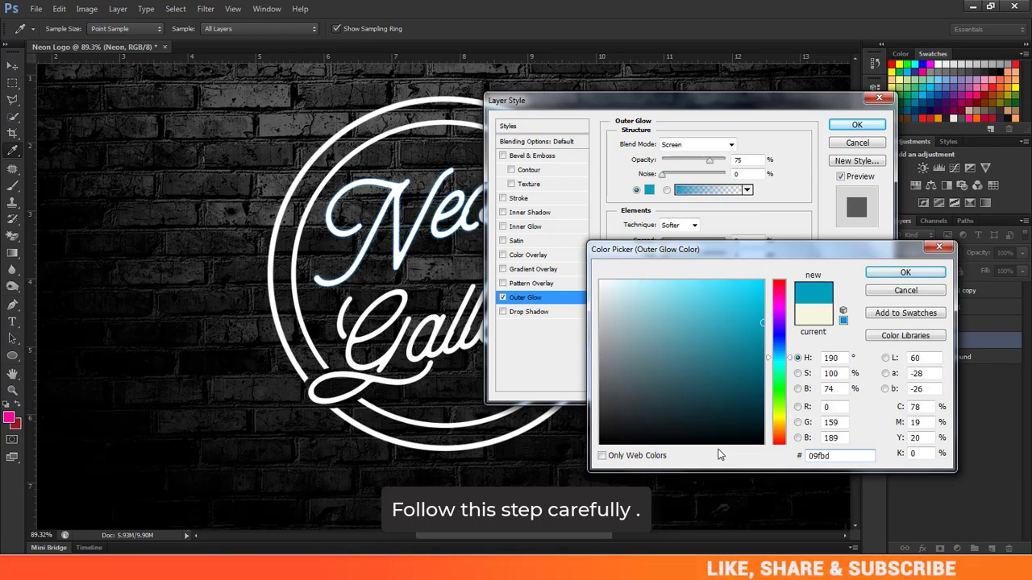
{"action": "type", "text": "3"}
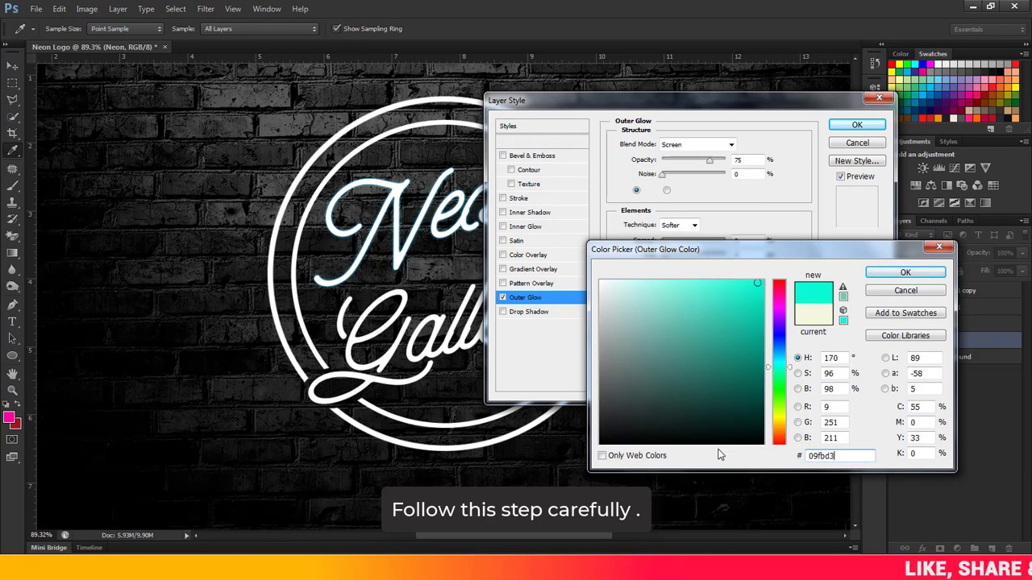
{"action": "right_click", "coordinate": [845, 456]}
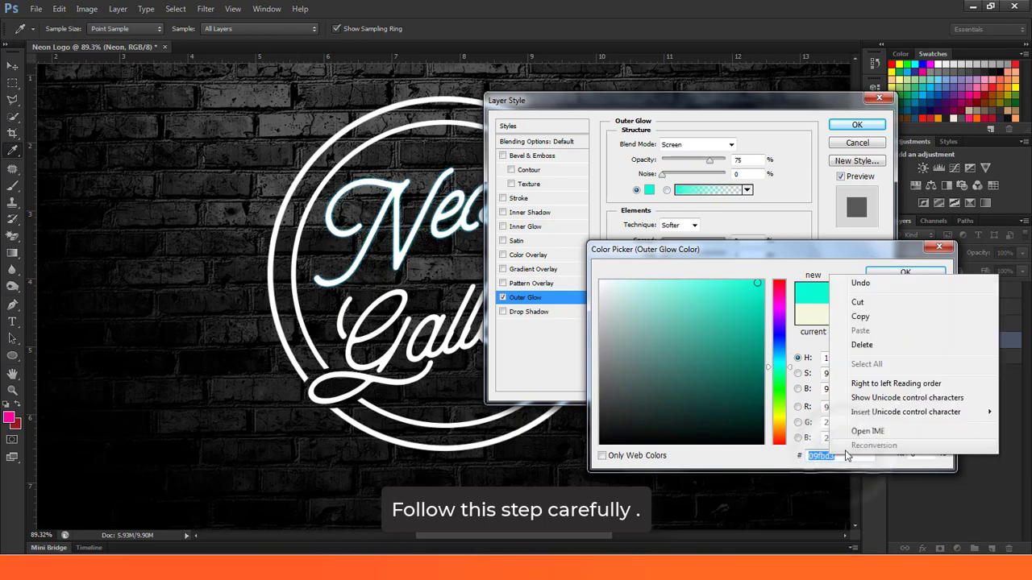
{"action": "left_click", "coordinate": [861, 317]}
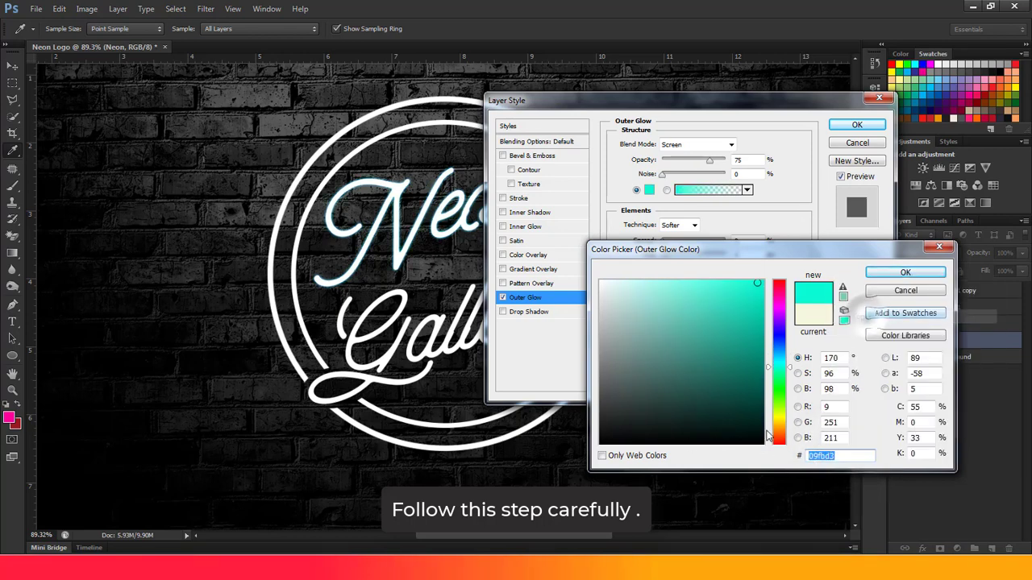
Step: Accept the aqua glow colour, keep Softer technique, and set spread 10% and size 25 px
{"action": "left_click", "coordinate": [906, 272]}
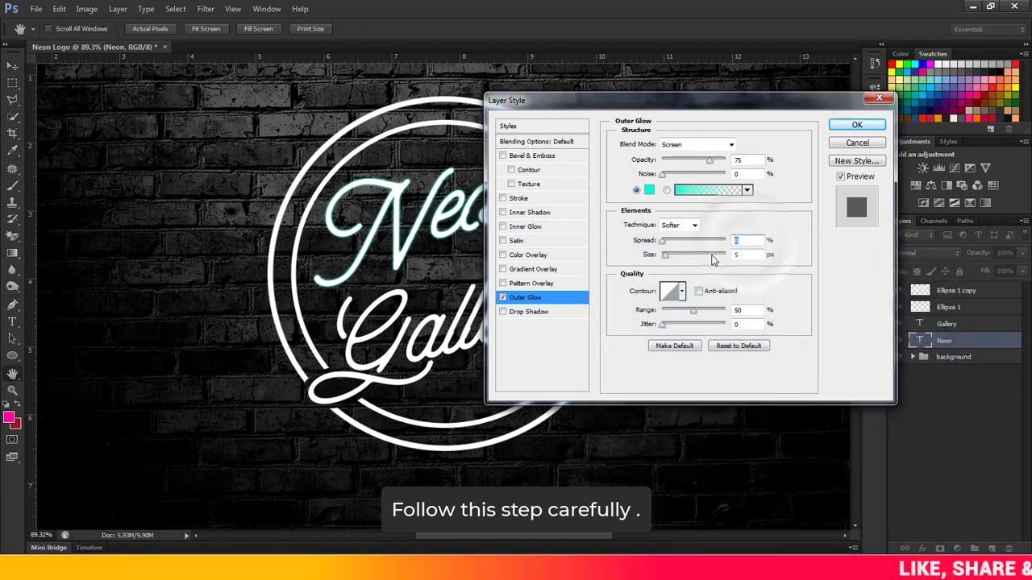
{"action": "left_click", "coordinate": [677, 230]}
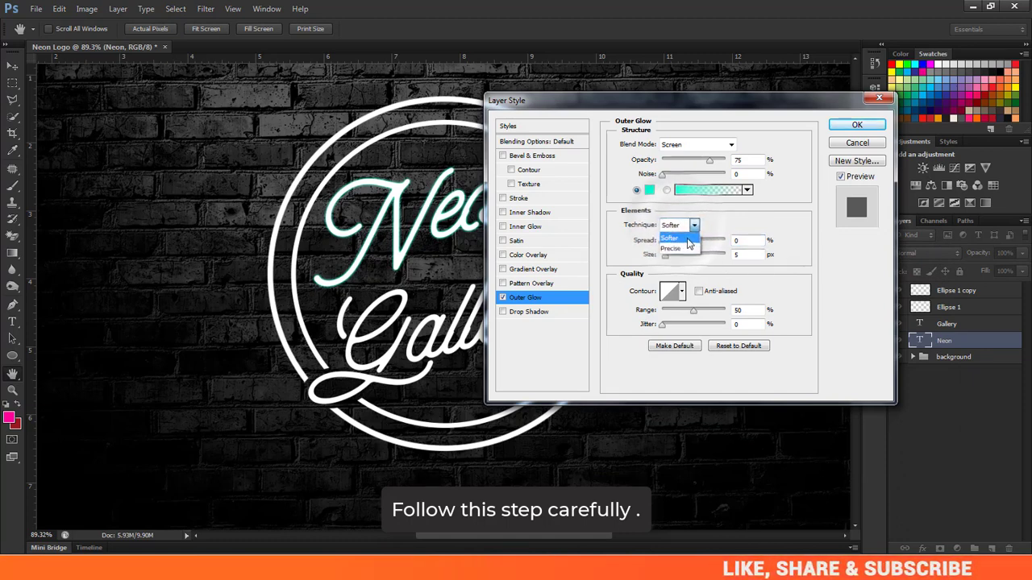
{"action": "left_click", "coordinate": [682, 233]}
{"action": "double_click", "coordinate": [745, 240]}
{"action": "type", "text": "1"}
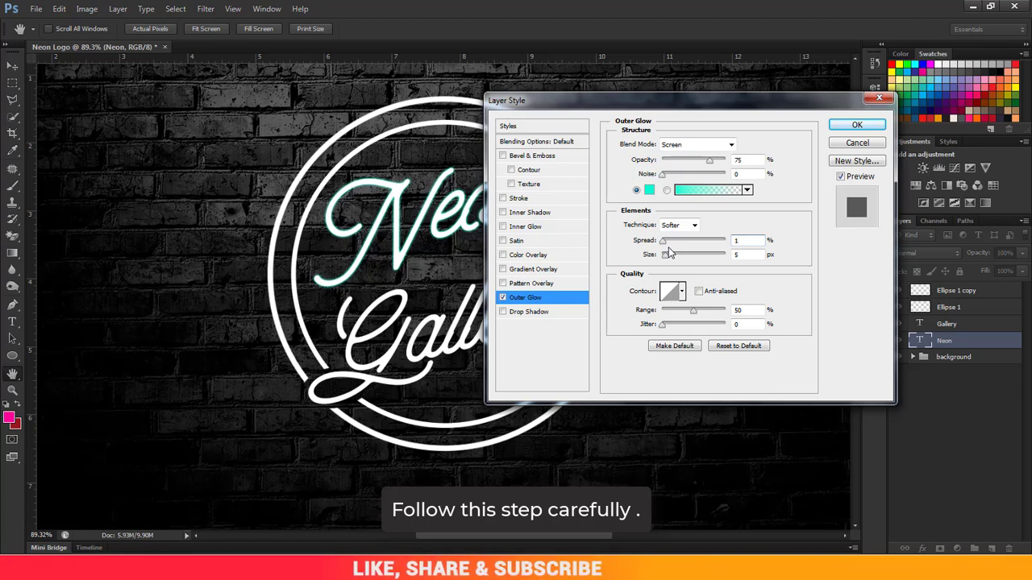
{"action": "type", "text": "0"}
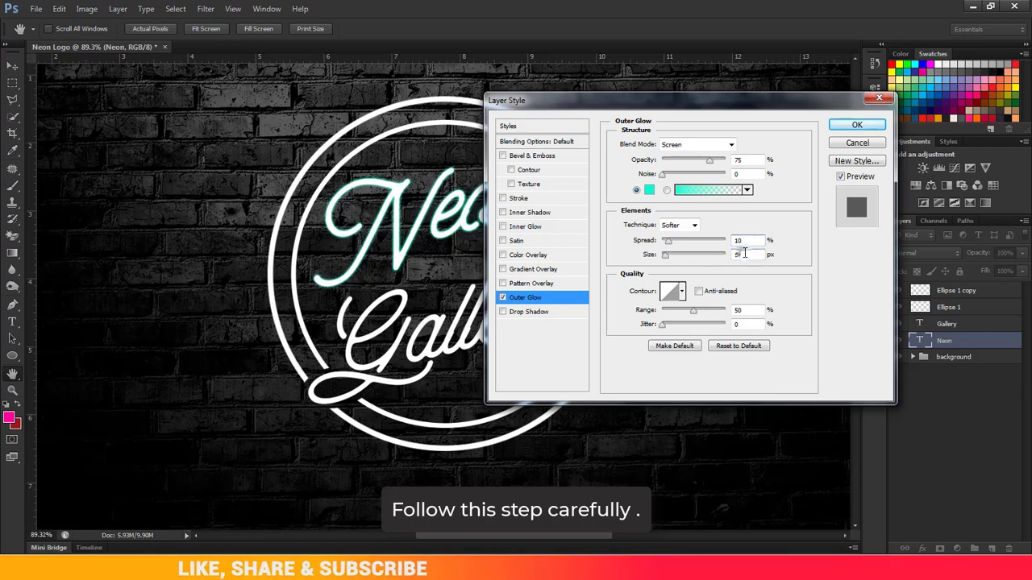
{"action": "double_click", "coordinate": [740, 254]}
{"action": "type", "text": "25"}
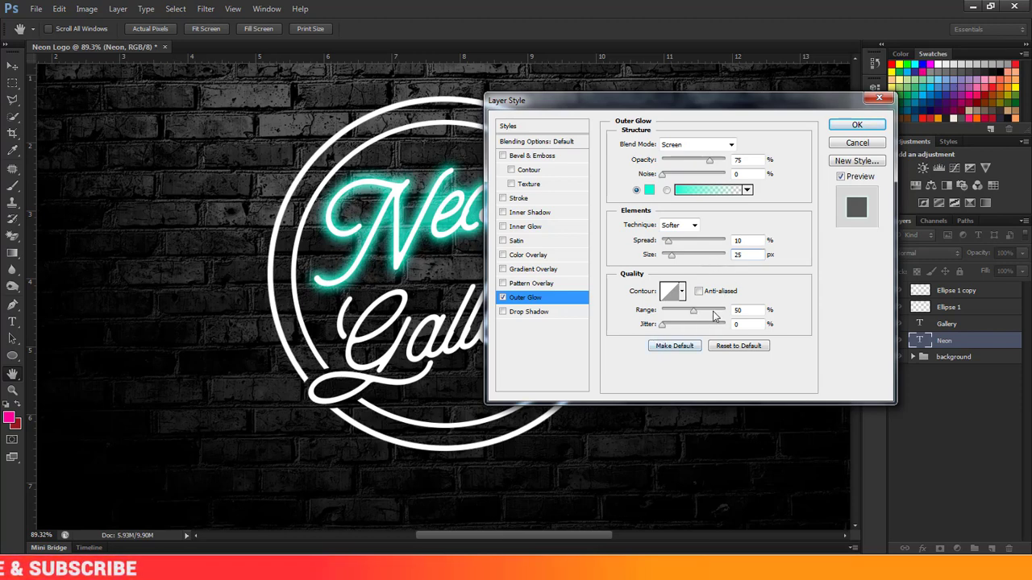
{"action": "type", "text": "5"}
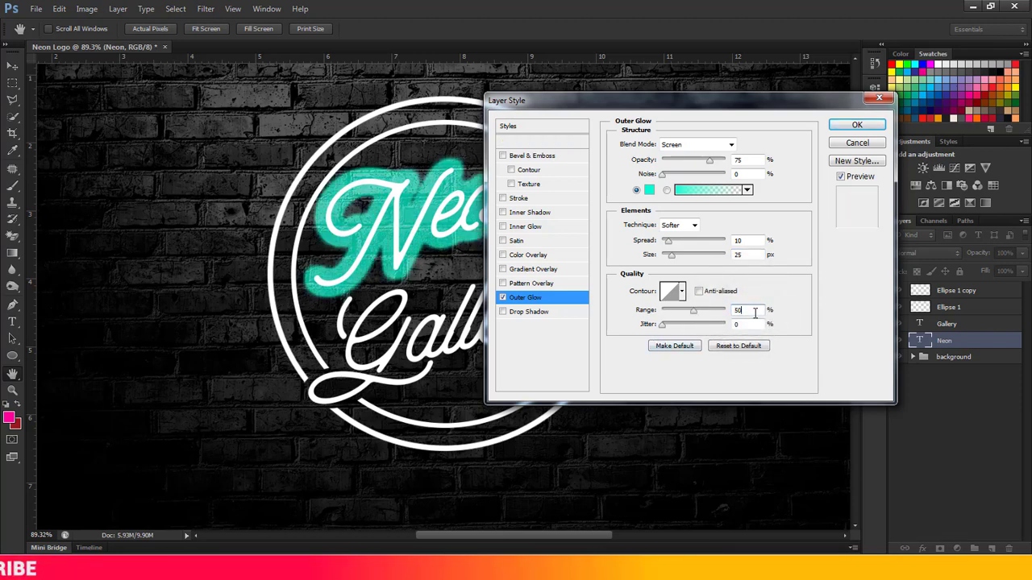
{"action": "type", "text": "0"}
Step: Set the glow range to 50%, keep Screen blend mode, and raise opacity to 85%
{"action": "left_click_drag", "start_coordinate": [693, 314], "coordinate": [699, 316]}
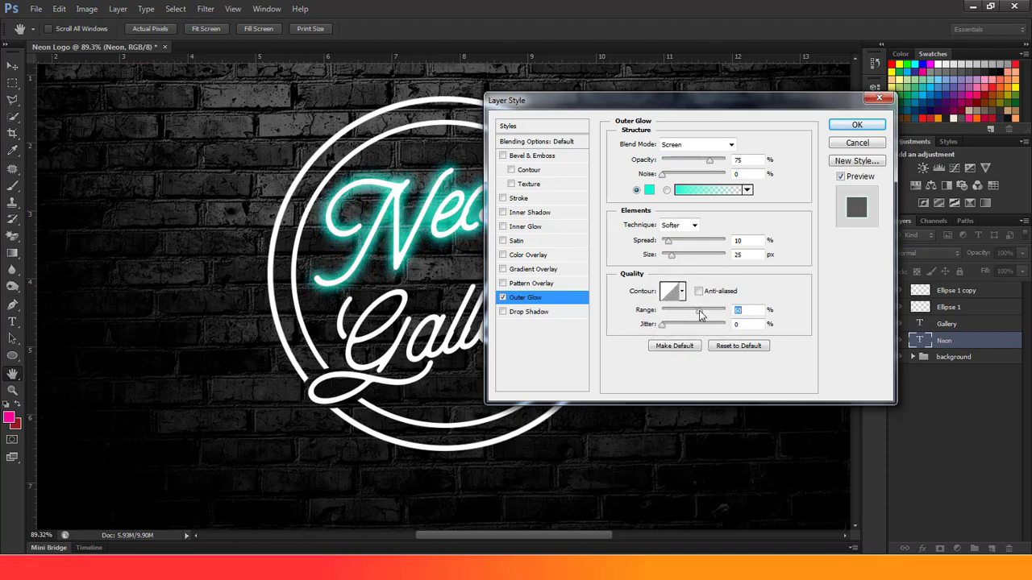
{"action": "key", "text": "Up"}
{"action": "key", "text": "Up"}
{"action": "key", "text": "Up"}
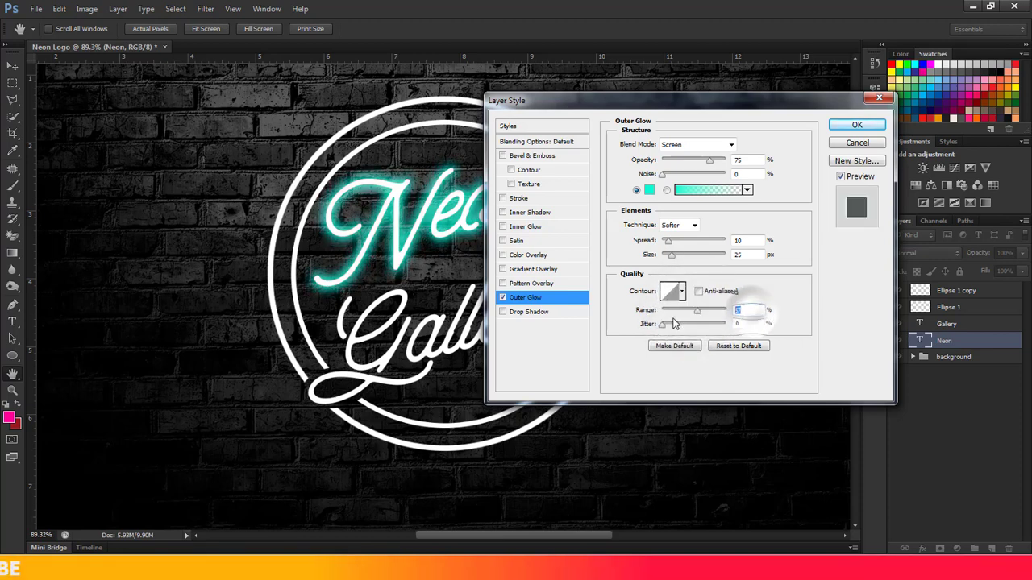
{"action": "type", "text": "5"}
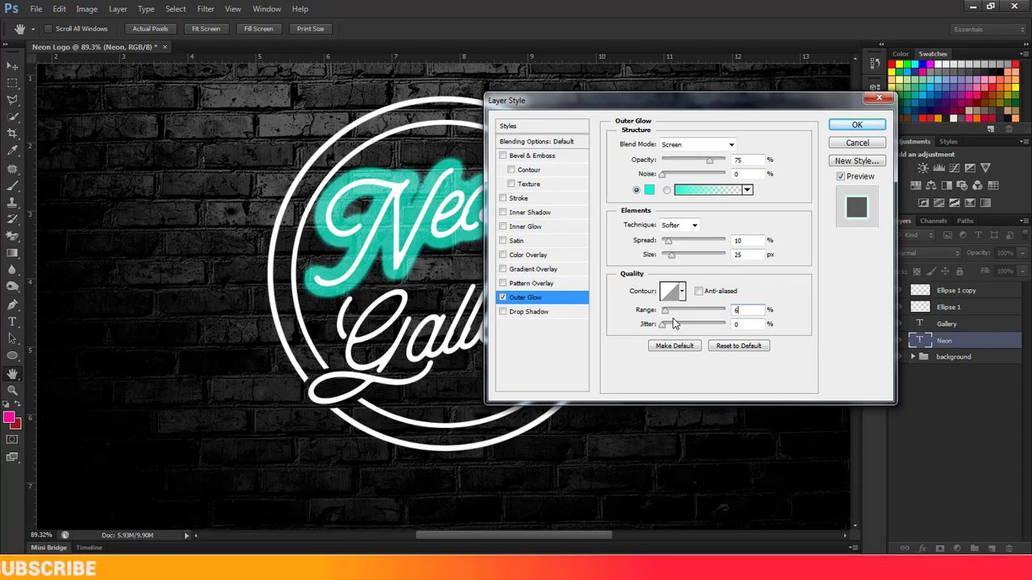
{"action": "type", "text": "0"}
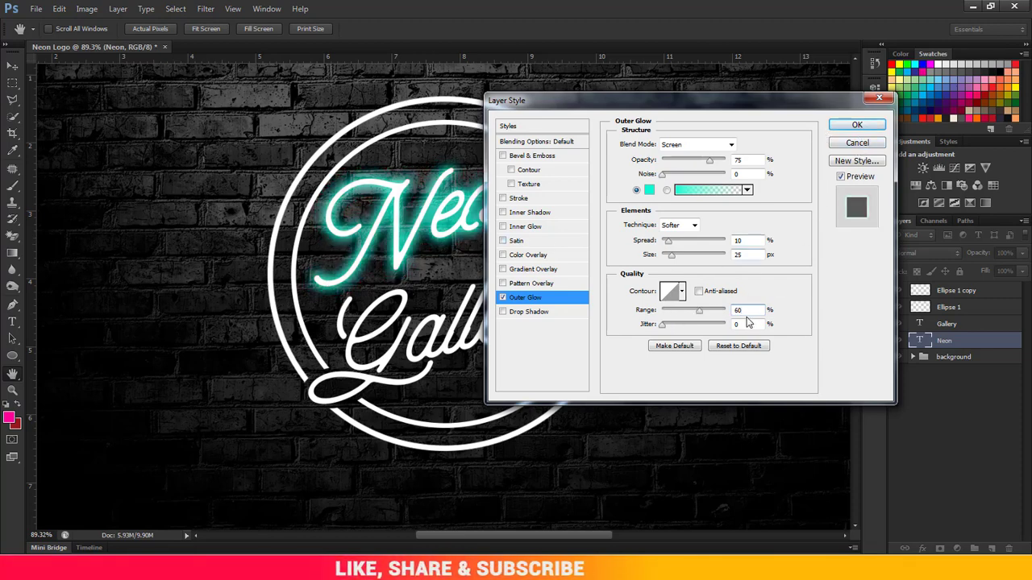
{"action": "left_click_drag", "start_coordinate": [699, 310], "coordinate": [677, 318]}
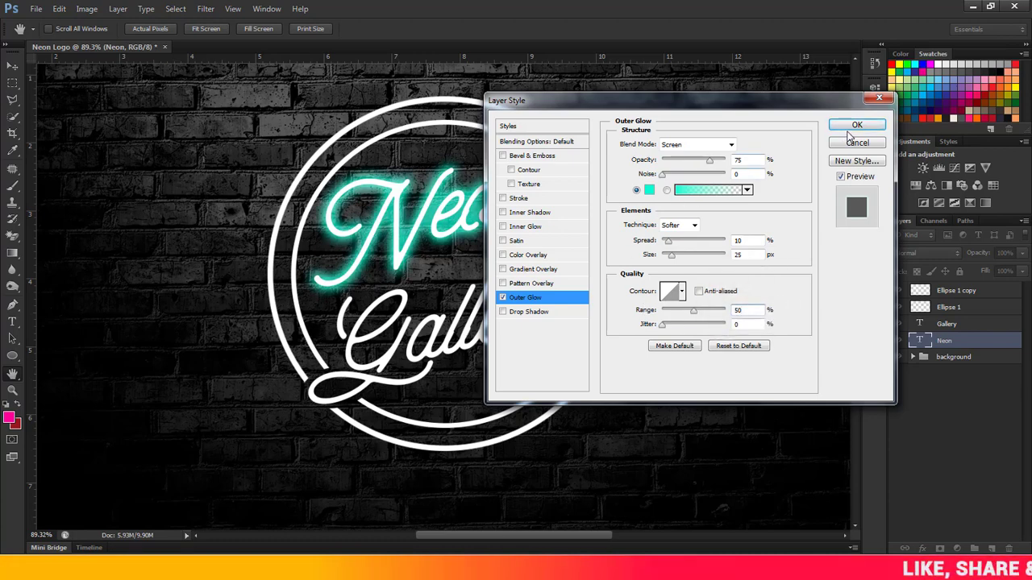
{"action": "left_click", "coordinate": [729, 144]}
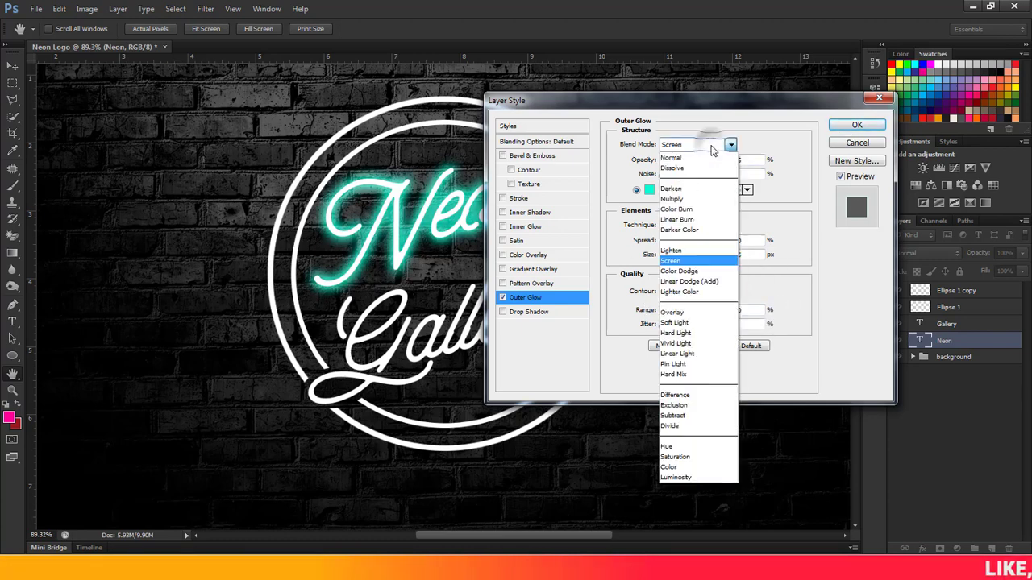
{"action": "left_click", "coordinate": [698, 255]}
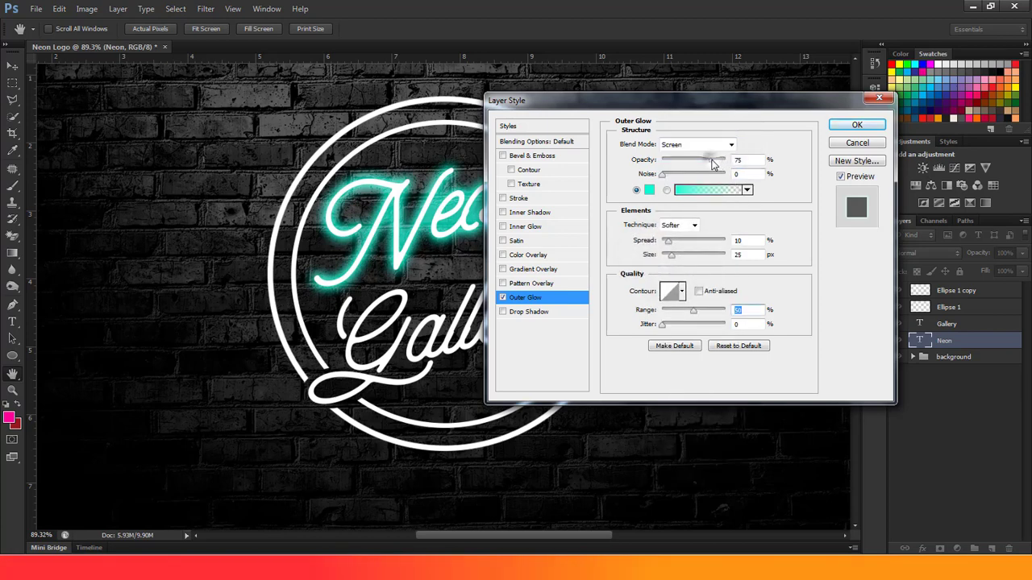
{"action": "left_click", "coordinate": [713, 160]}
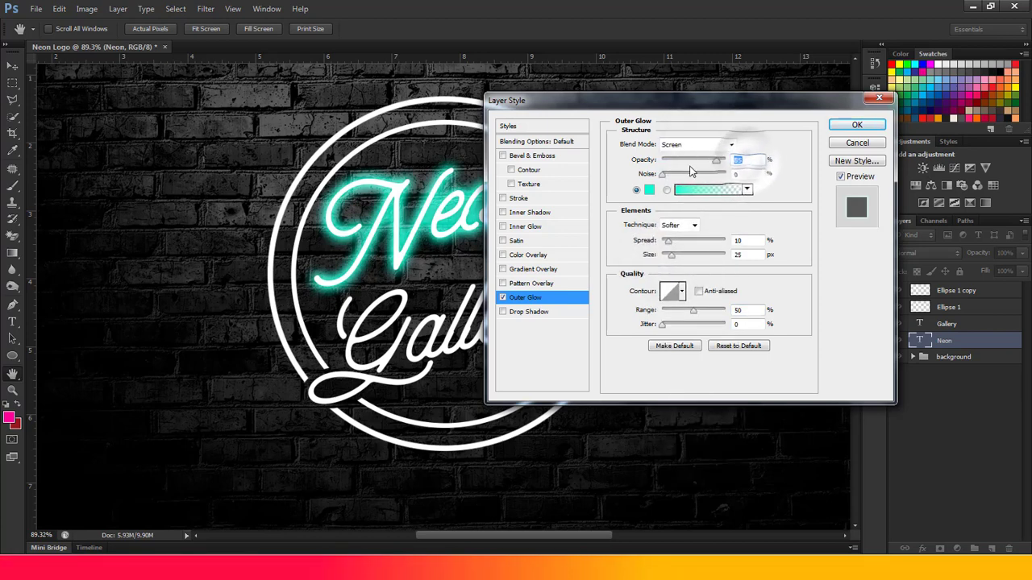
{"action": "type", "text": "90"}
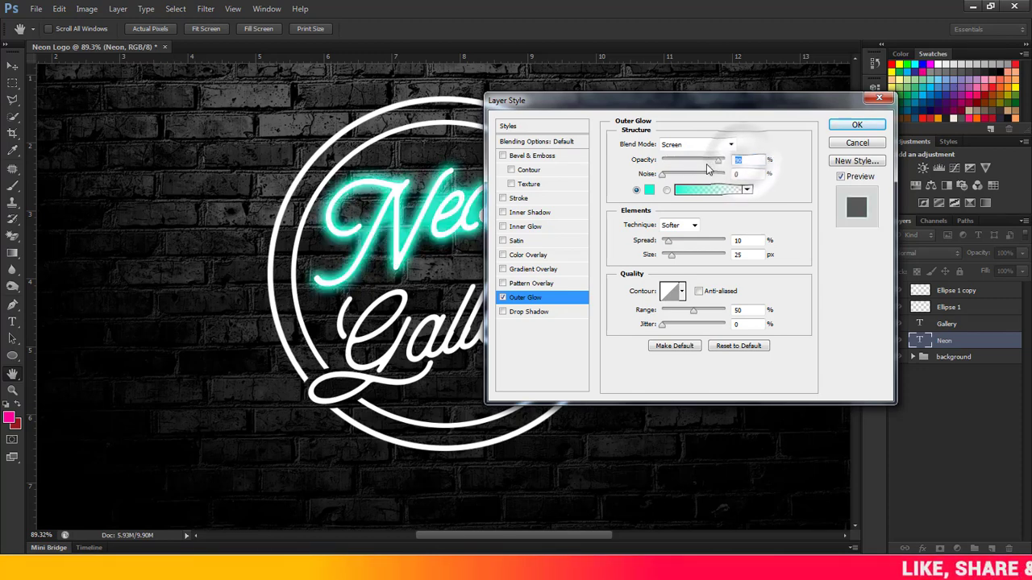
{"action": "type", "text": "85"}
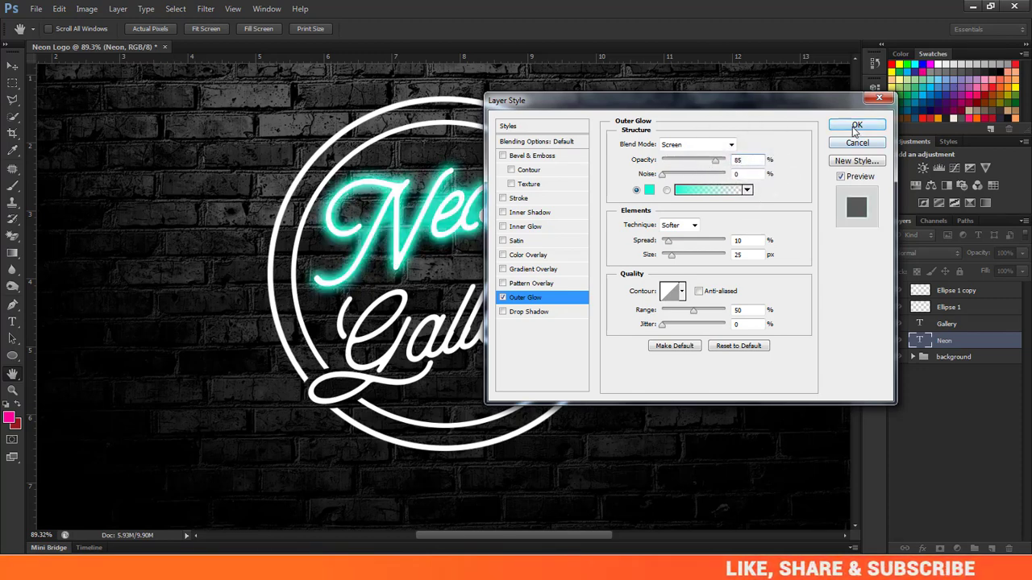
Step: Add a drop shadow to Neon using the pasted aqua colour 09fbd3
{"action": "left_click", "coordinate": [537, 313]}
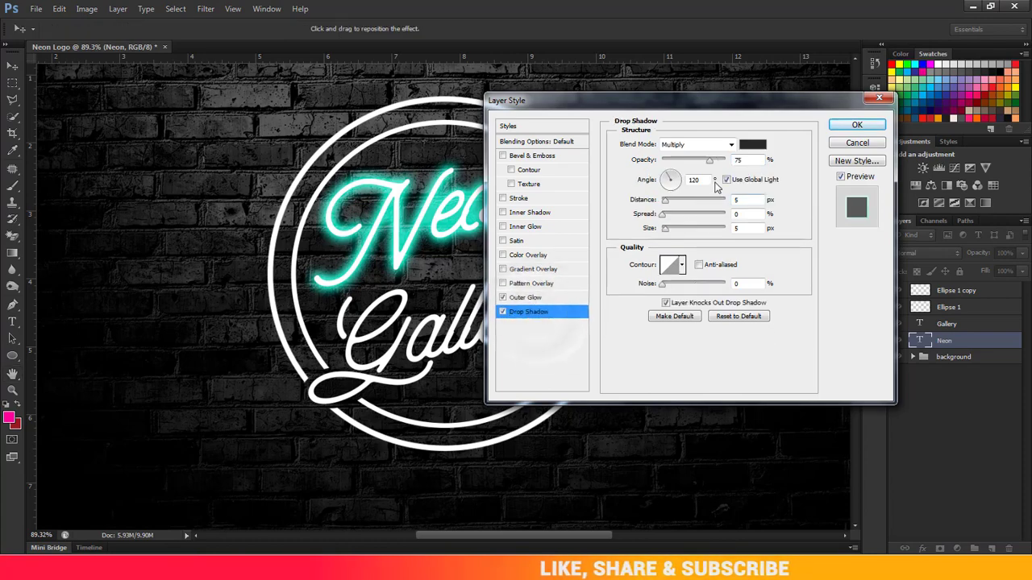
{"action": "left_click", "coordinate": [764, 146]}
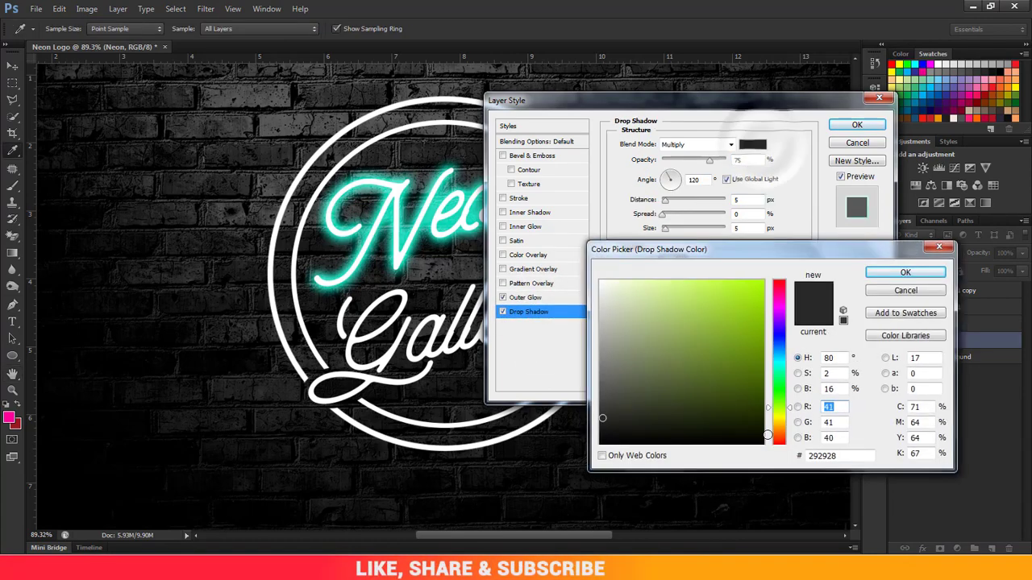
{"action": "right_click", "coordinate": [834, 453]}
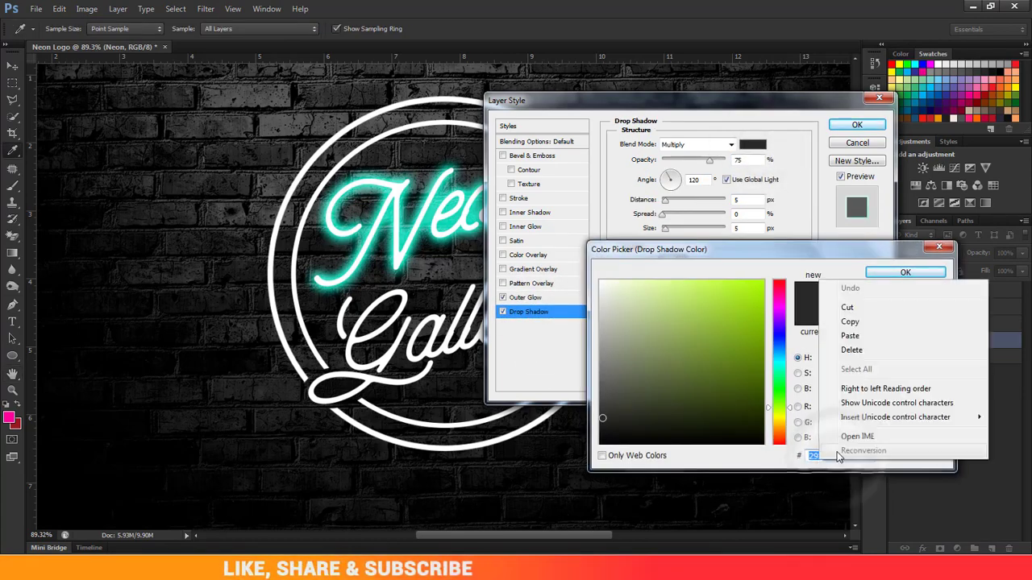
{"action": "left_click", "coordinate": [863, 336]}
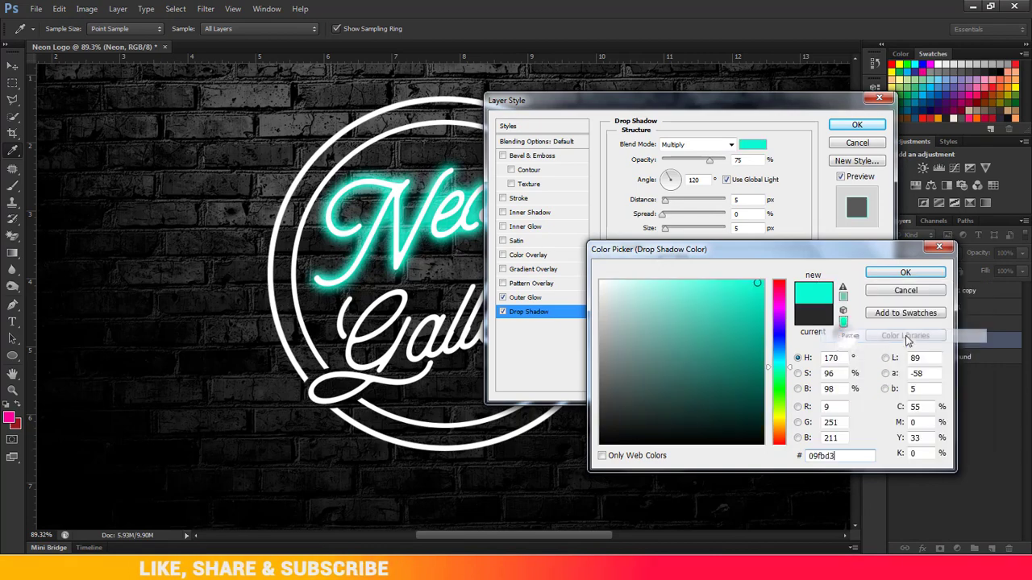
{"action": "left_click", "coordinate": [903, 272]}
Step: Set the shadow to Screen, angle 90, distance 0, spread 5, size 120, and apply it
{"action": "left_click", "coordinate": [726, 147]}
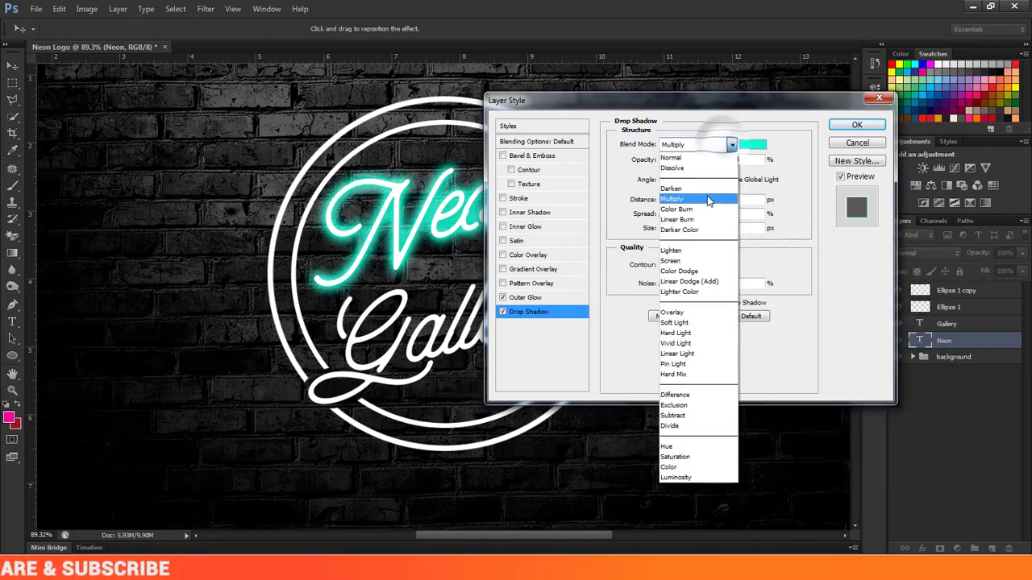
{"action": "left_click", "coordinate": [693, 260]}
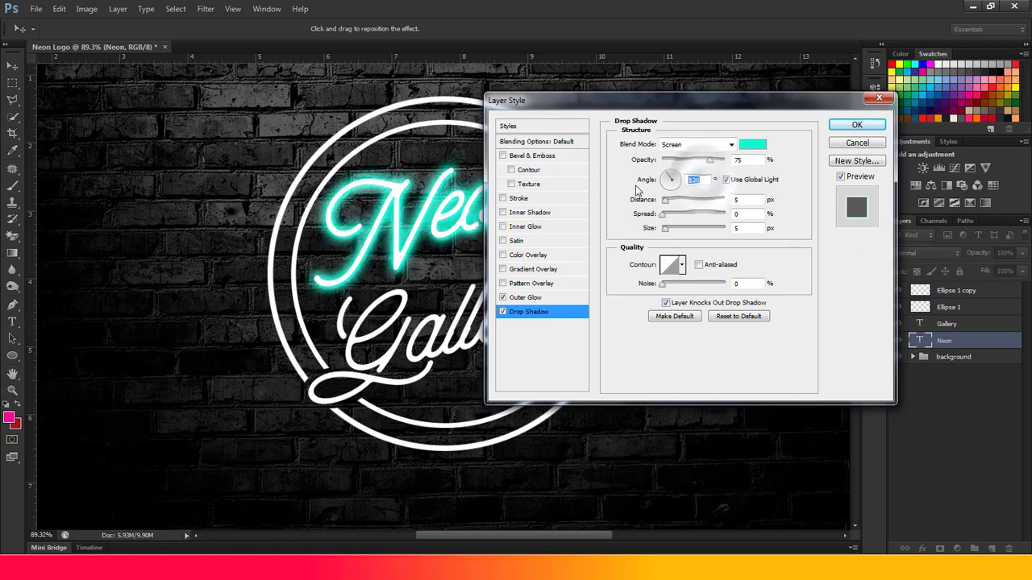
{"action": "type", "text": "90"}
{"action": "key", "text": "Tab"}
{"action": "type", "text": "0"}
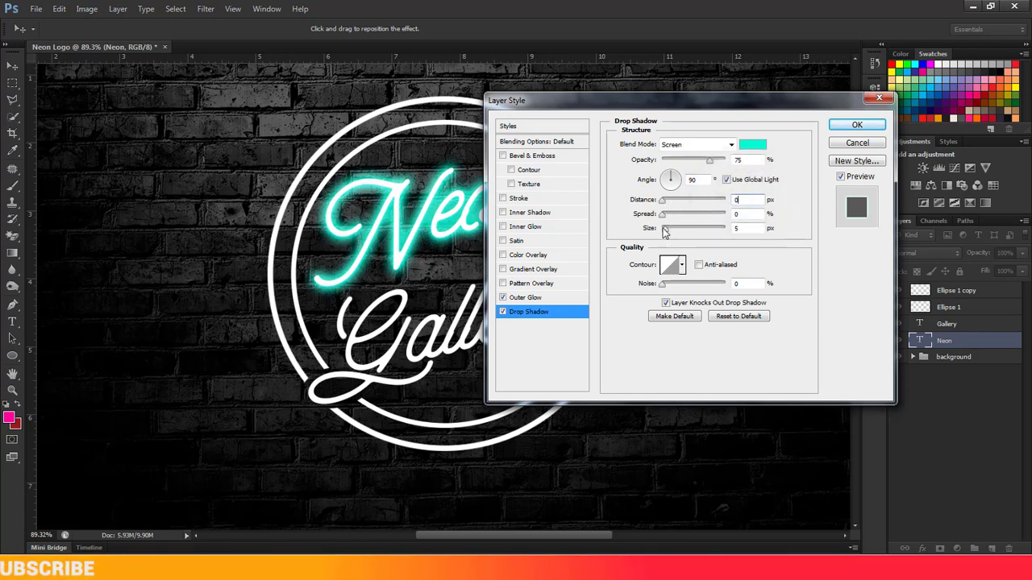
{"action": "left_click_drag", "start_coordinate": [664, 219], "coordinate": [684, 231]}
{"action": "type", "text": "8"}
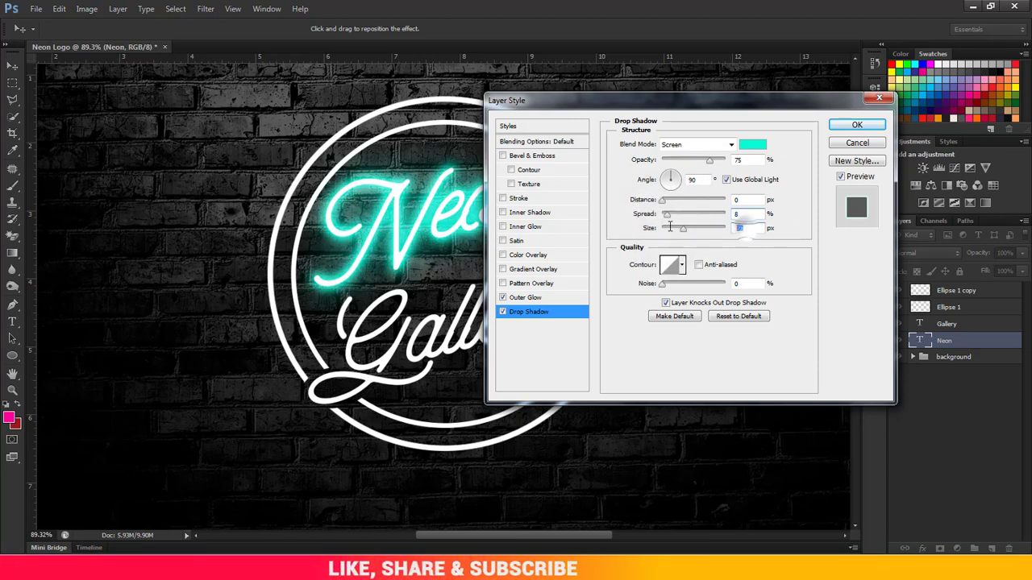
{"action": "type", "text": "120"}
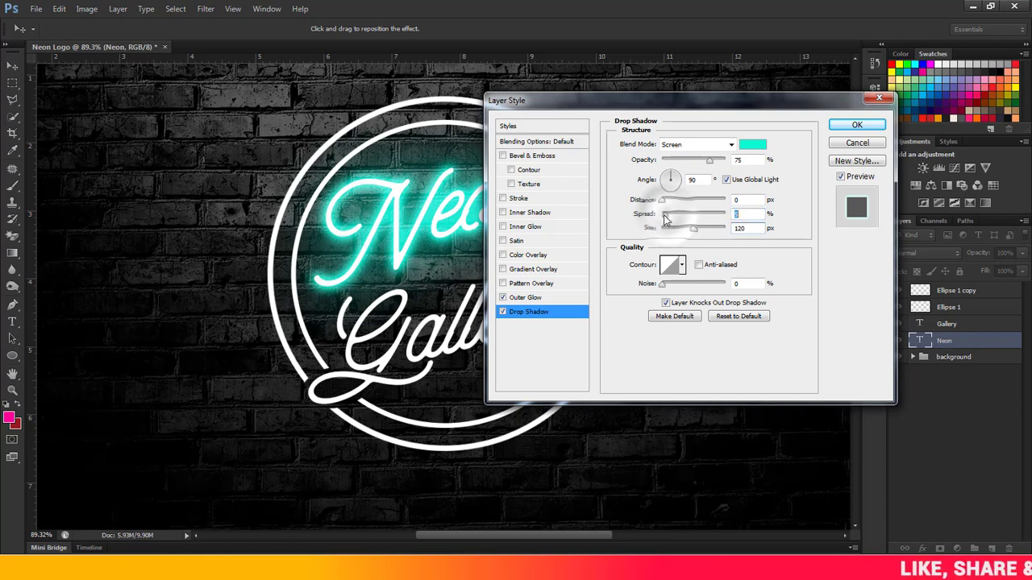
{"action": "left_click_drag", "start_coordinate": [667, 217], "coordinate": [664, 217]}
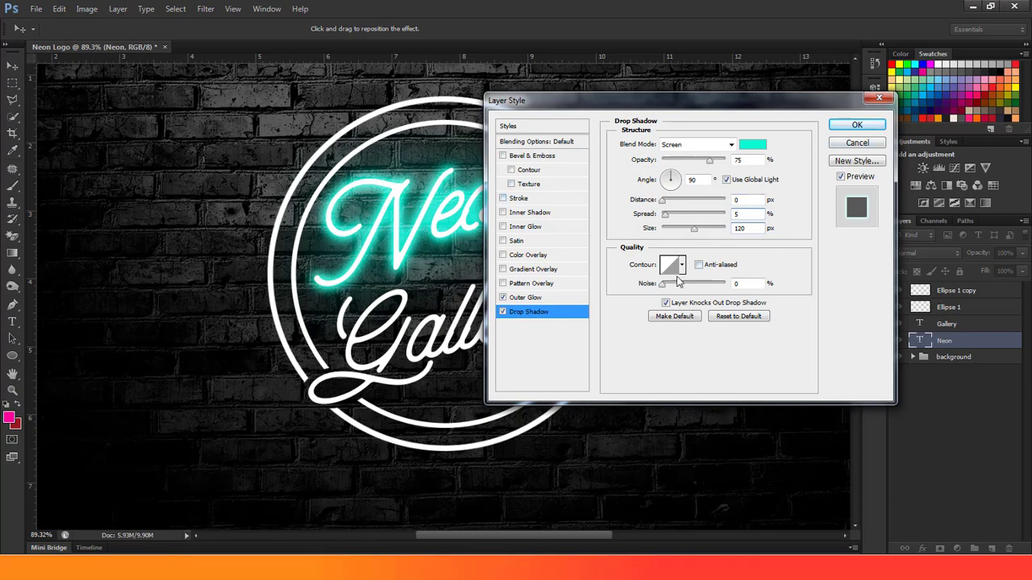
{"action": "left_click", "coordinate": [868, 126]}
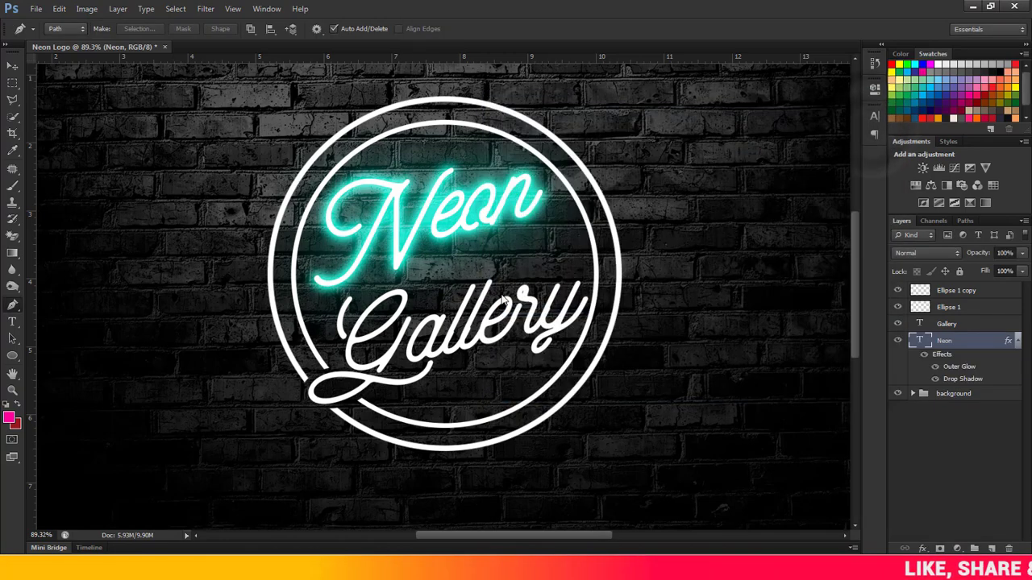
Step: Copy the Neon layer style and paste it onto the inner ring layer Ellipse 1
{"action": "right_click", "coordinate": [952, 343]}
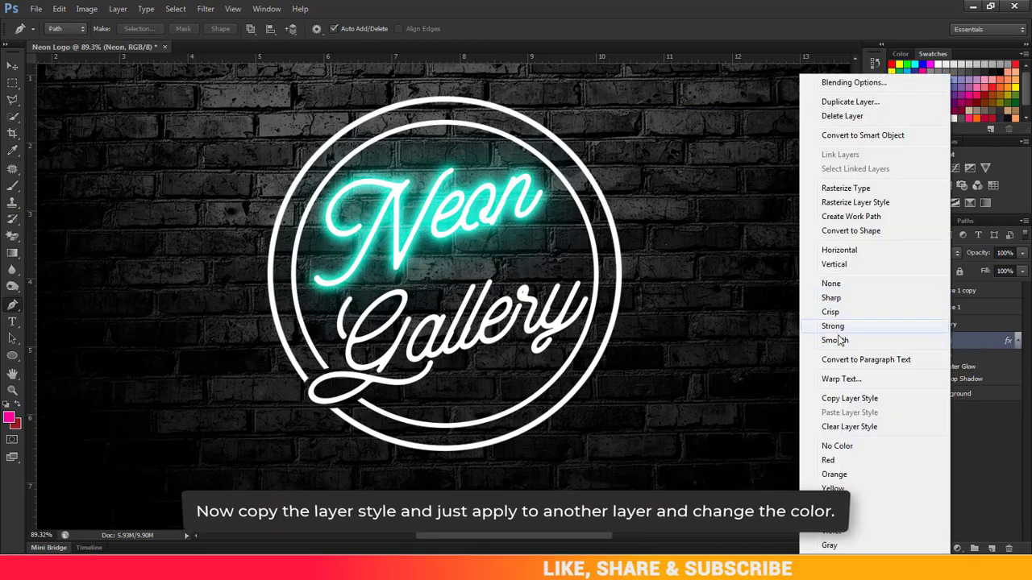
{"action": "left_click", "coordinate": [848, 398]}
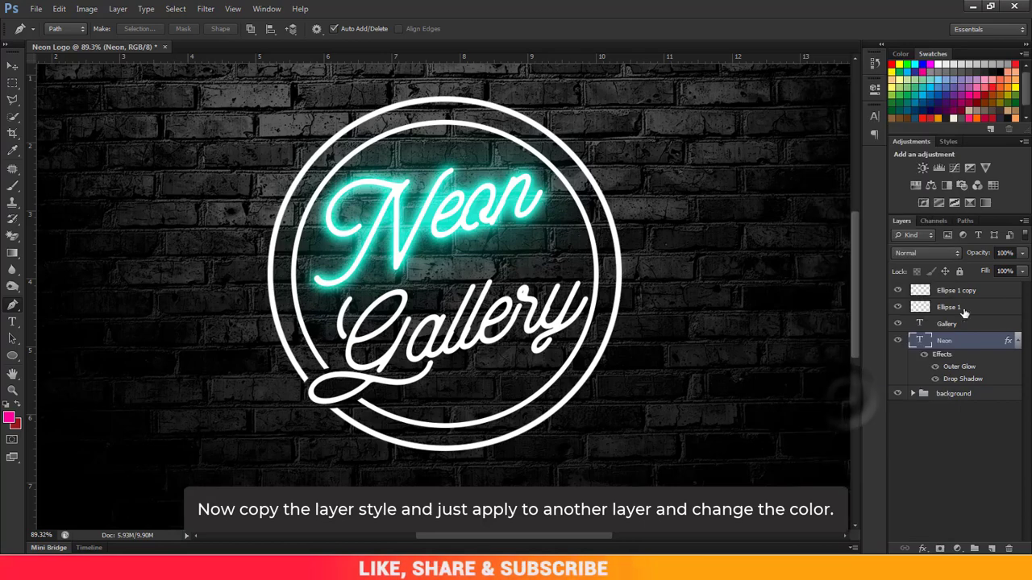
{"action": "left_click", "coordinate": [901, 291]}
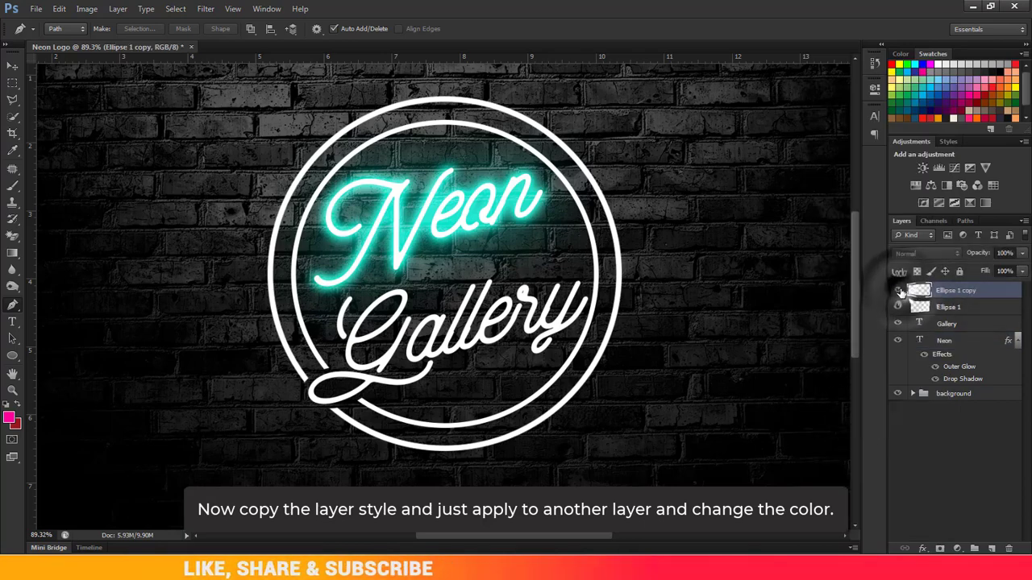
{"action": "left_click", "coordinate": [896, 292]}
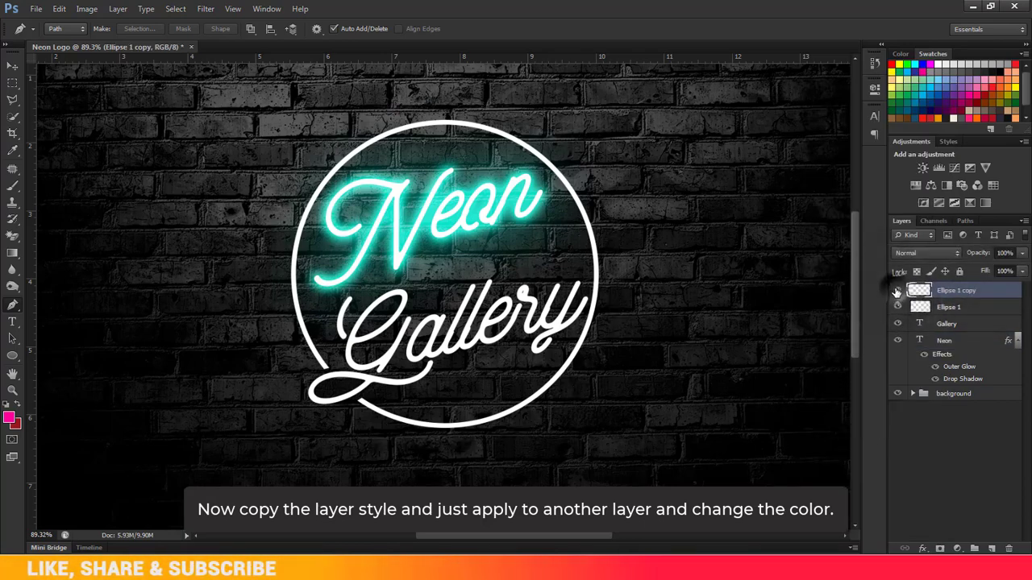
{"action": "left_click", "coordinate": [896, 292]}
{"action": "left_click", "coordinate": [952, 307]}
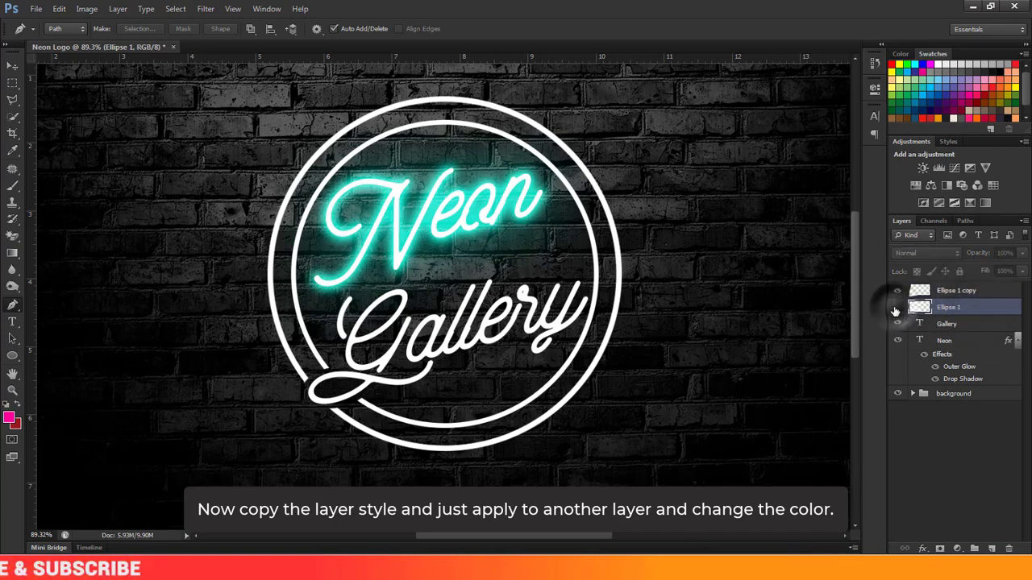
{"action": "left_click", "coordinate": [897, 308]}
{"action": "left_click", "coordinate": [897, 308]}
{"action": "right_click", "coordinate": [966, 307]}
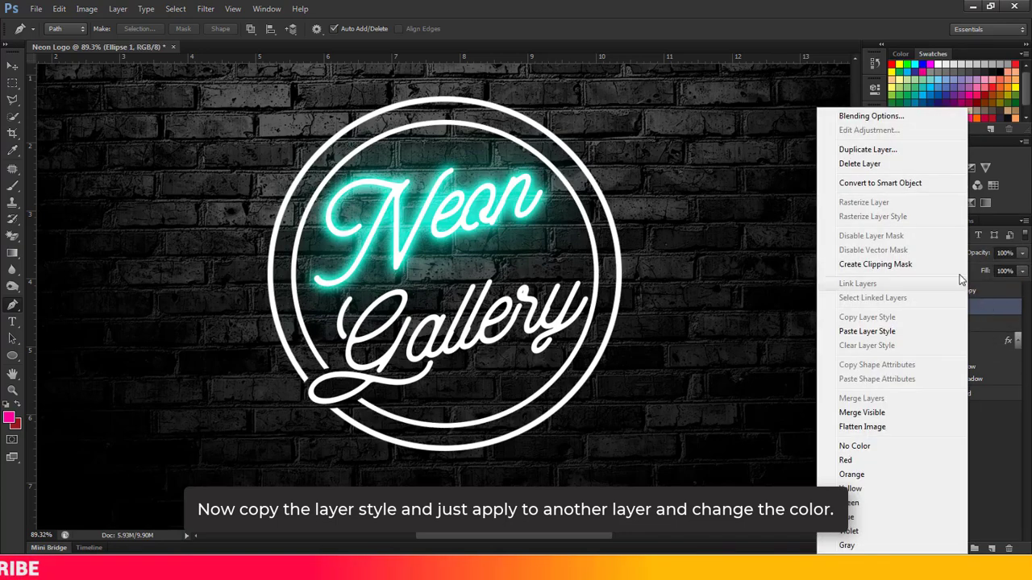
{"action": "left_click", "coordinate": [879, 331]}
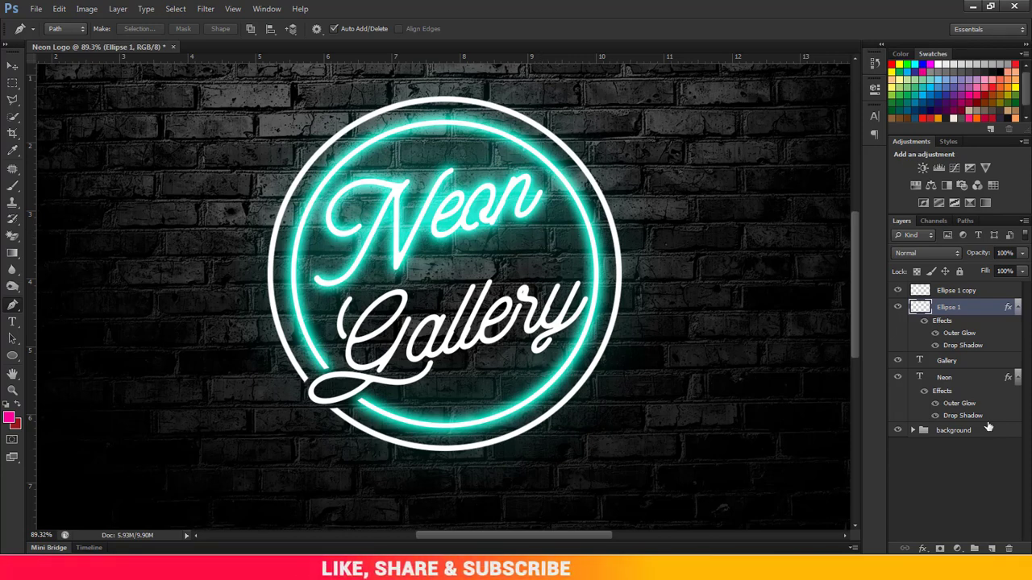
Step: Open Blending Options for the Gallery text layer and enable Outer Glow
{"action": "left_click", "coordinate": [972, 361]}
{"action": "right_click", "coordinate": [975, 362]}
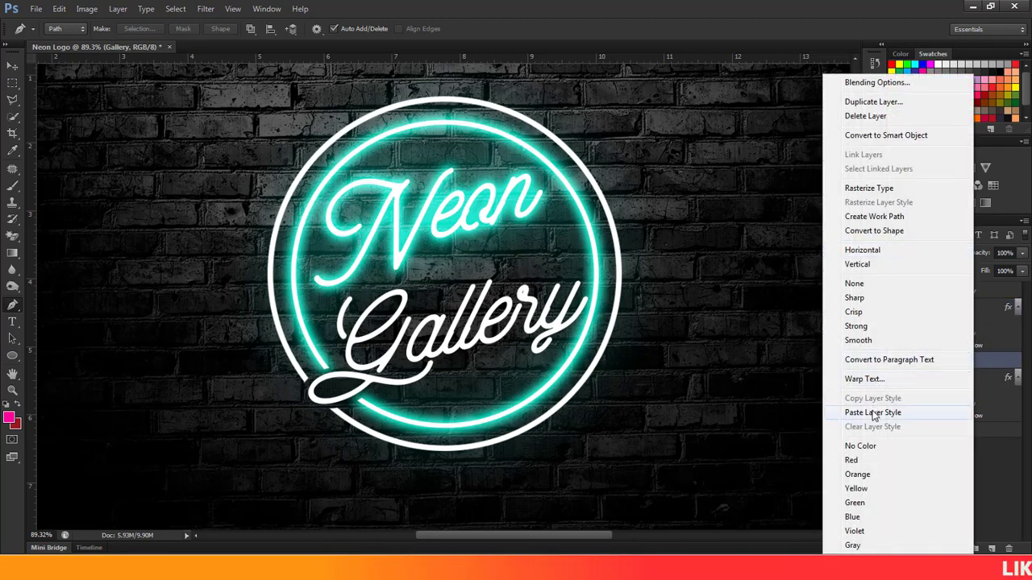
{"action": "left_click", "coordinate": [1006, 367]}
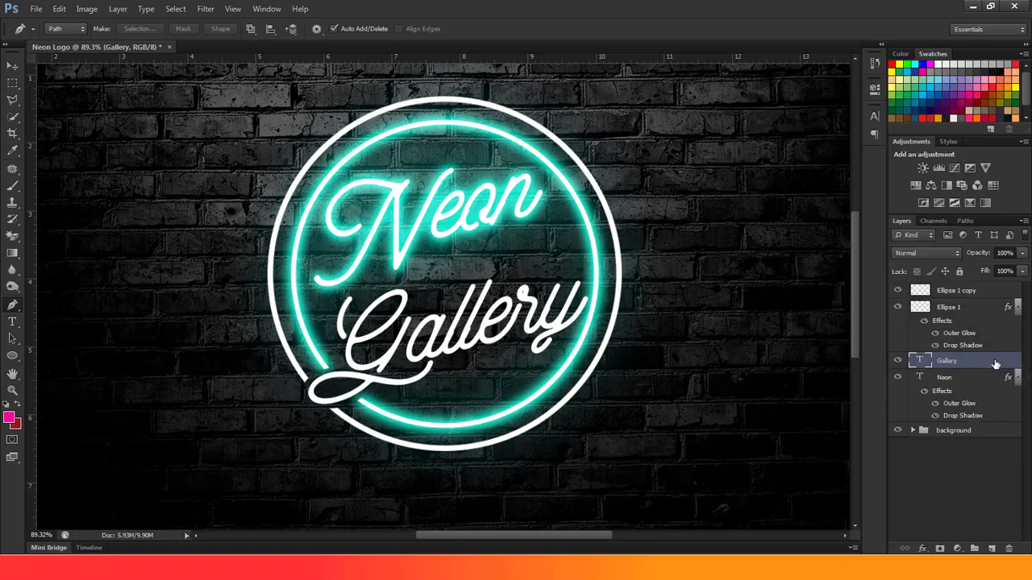
{"action": "right_click", "coordinate": [996, 365]}
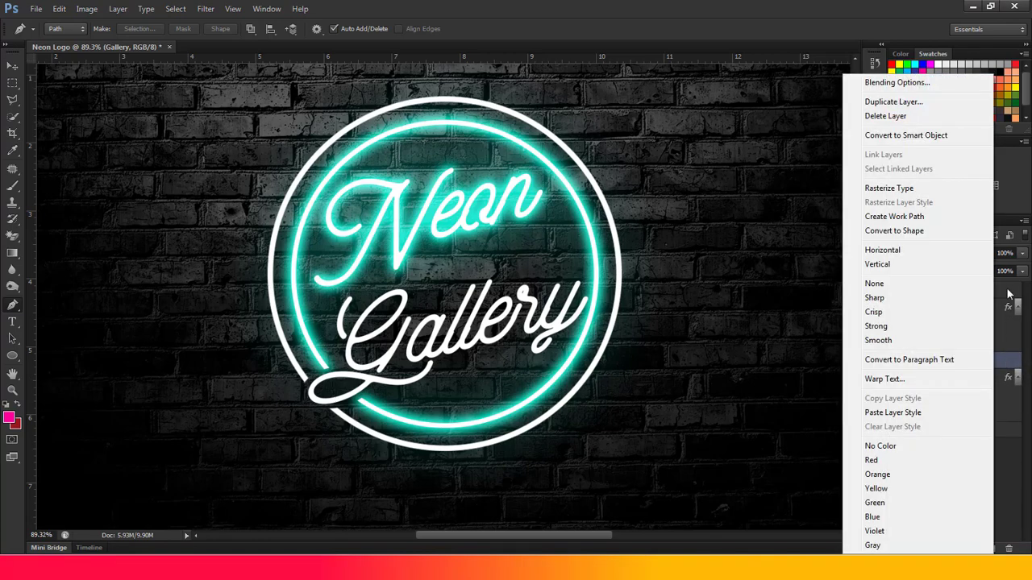
{"action": "left_click", "coordinate": [907, 84]}
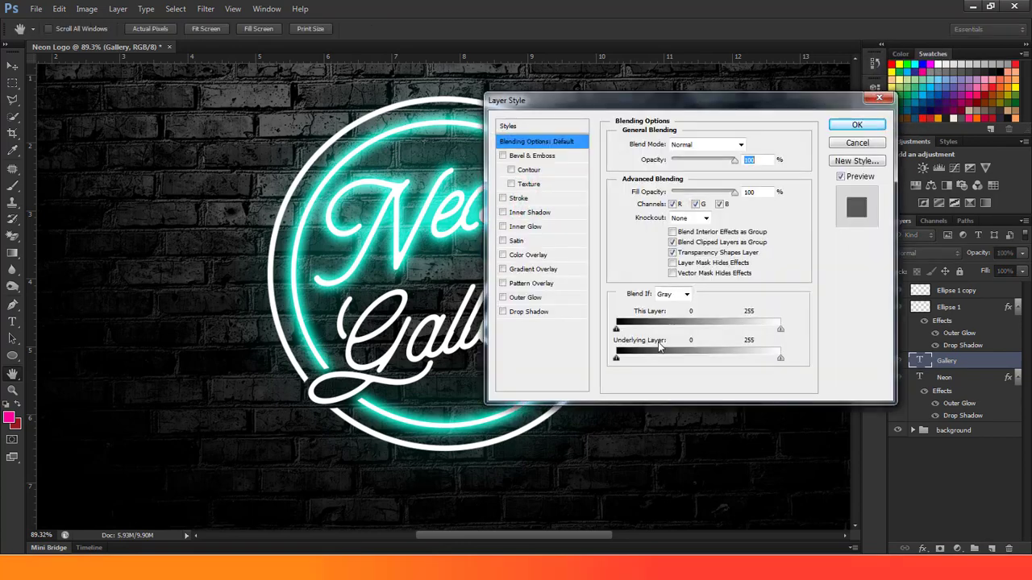
{"action": "left_click", "coordinate": [524, 297]}
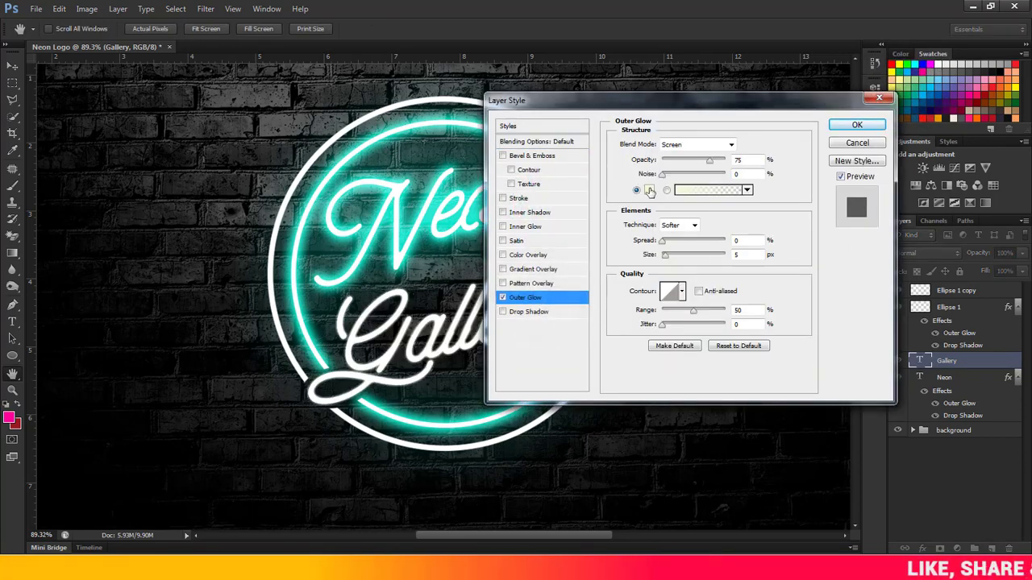
Step: Set the Gallery glow to ff0099, copy that hex, and apply spread 10 and size 30
{"action": "left_click", "coordinate": [649, 190]}
{"action": "double_click", "coordinate": [834, 456]}
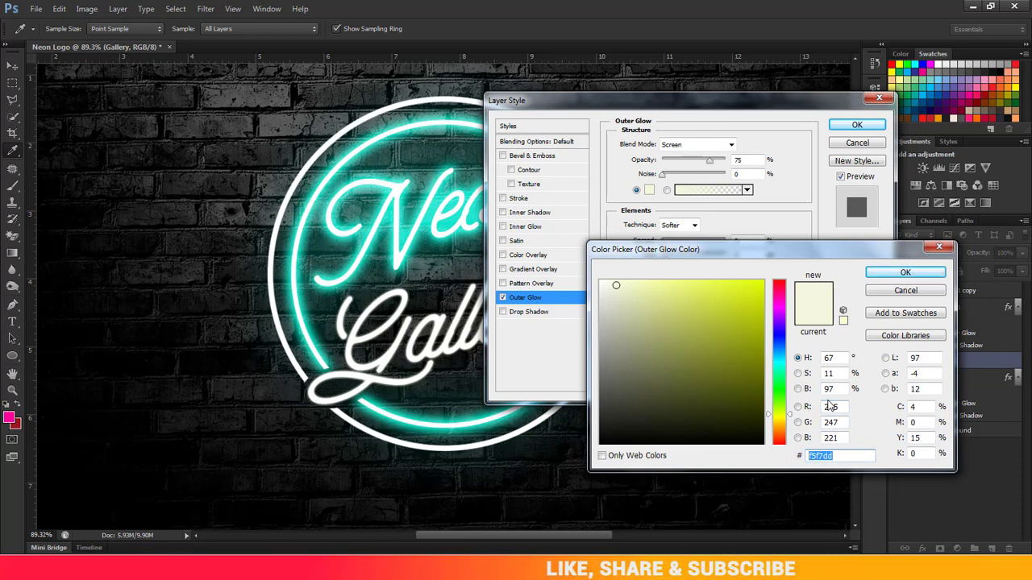
{"action": "type", "text": "ff"}
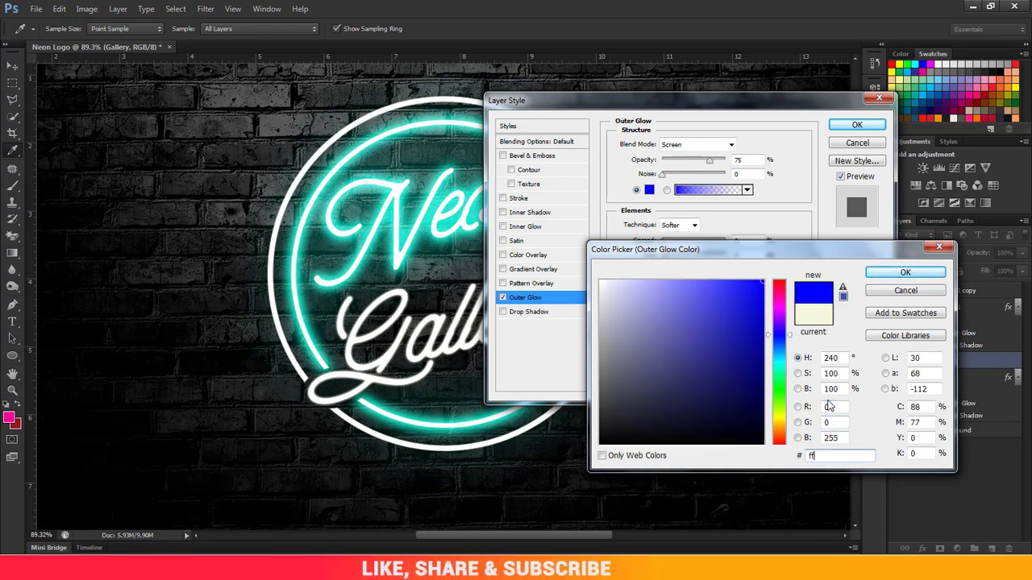
{"action": "type", "text": "00"}
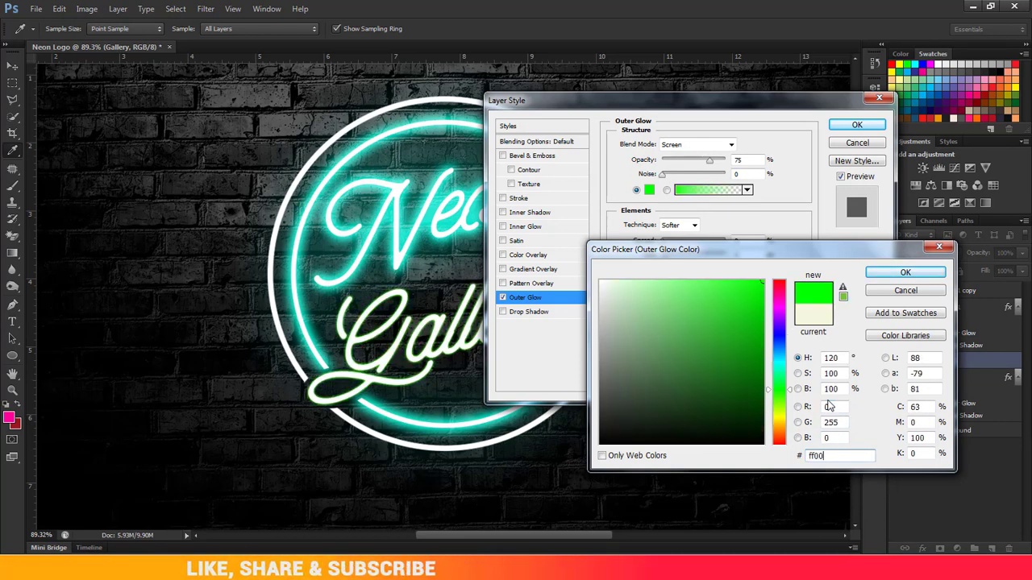
{"action": "type", "text": "99"}
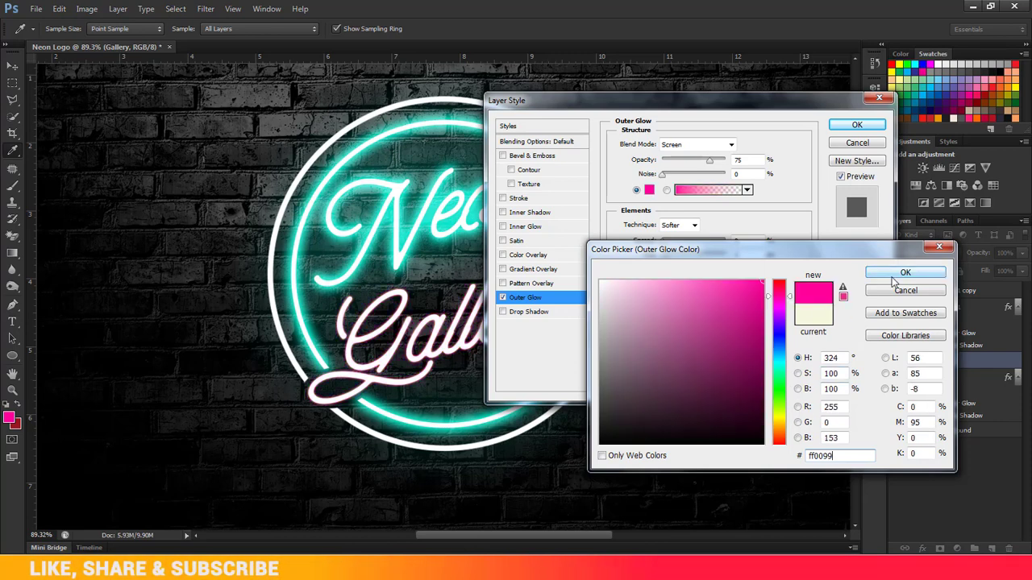
{"action": "left_click_drag", "start_coordinate": [874, 456], "coordinate": [818, 456]}
{"action": "right_click", "coordinate": [831, 457]}
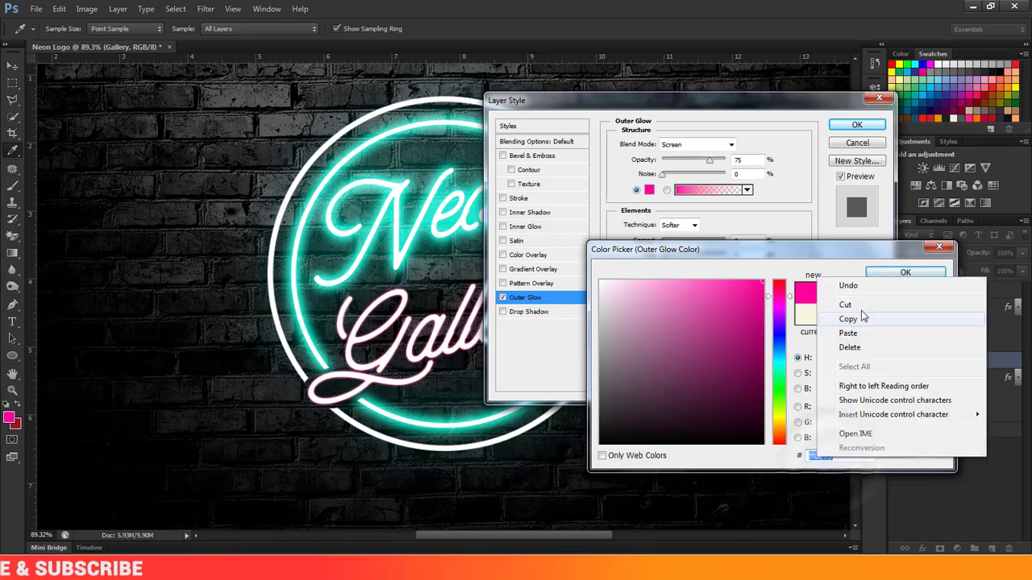
{"action": "left_click", "coordinate": [853, 321]}
{"action": "left_click", "coordinate": [906, 272]}
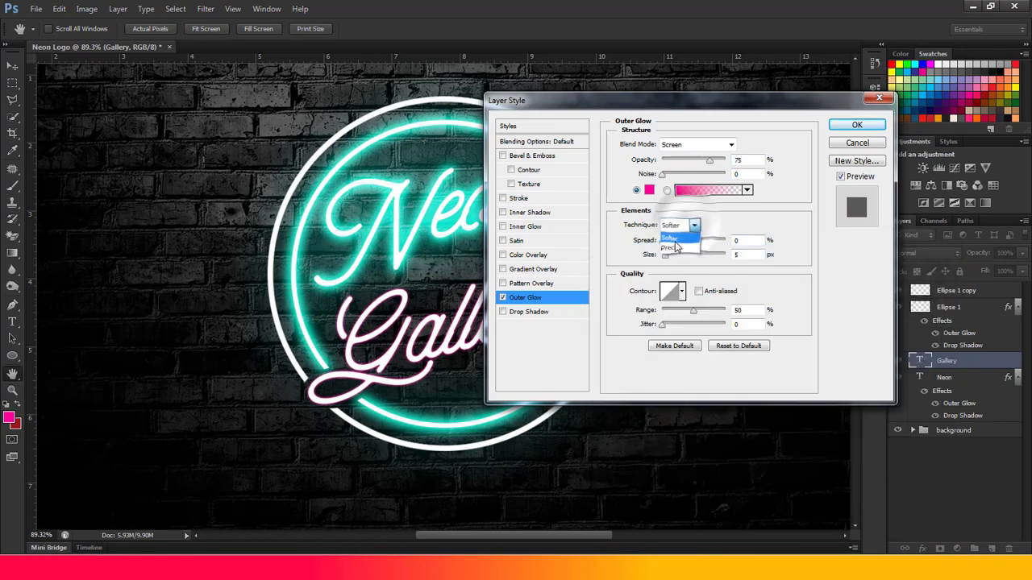
{"action": "type", "text": "10"}
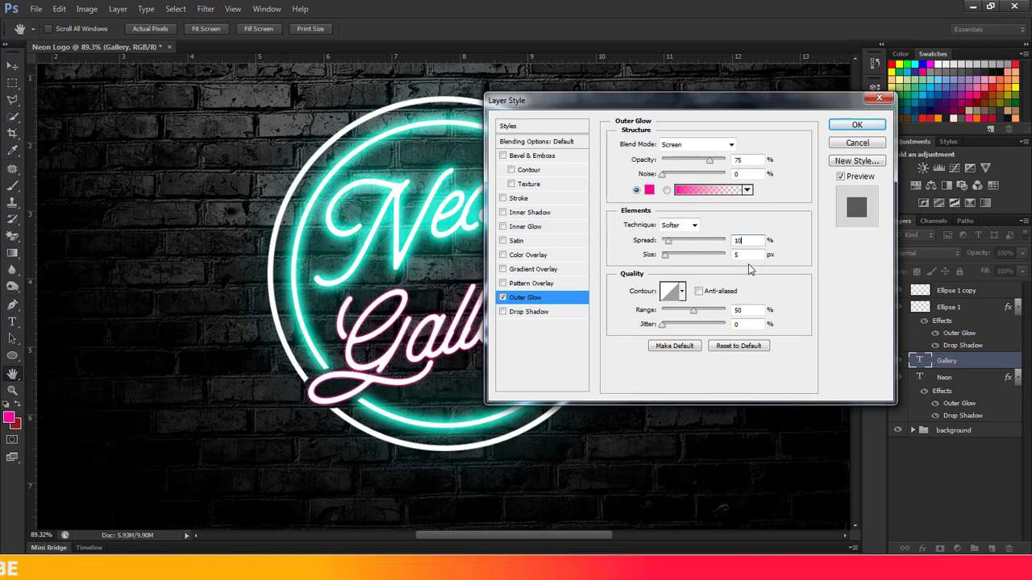
{"action": "type", "text": "0"}
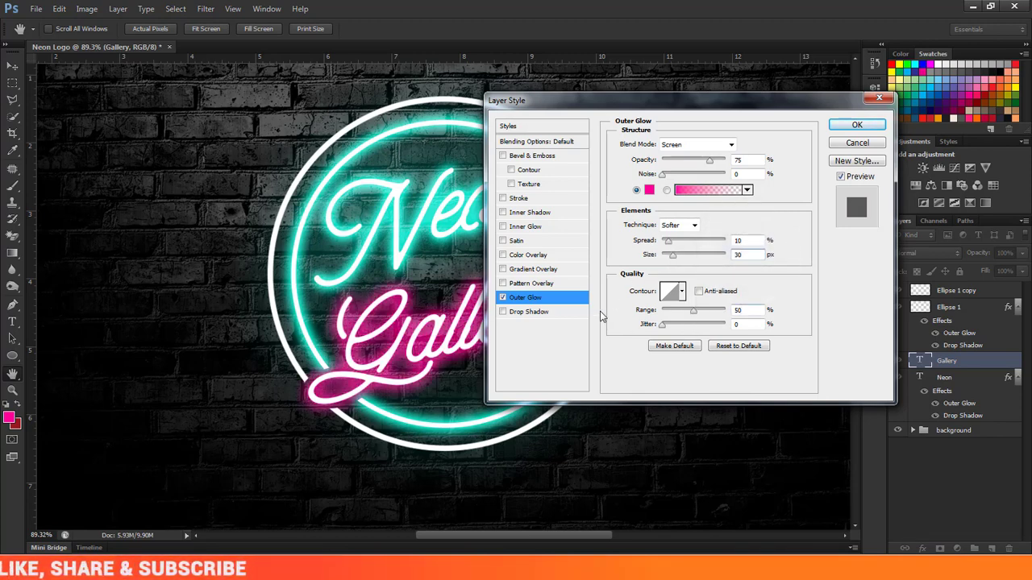
{"action": "left_click", "coordinate": [857, 125]}
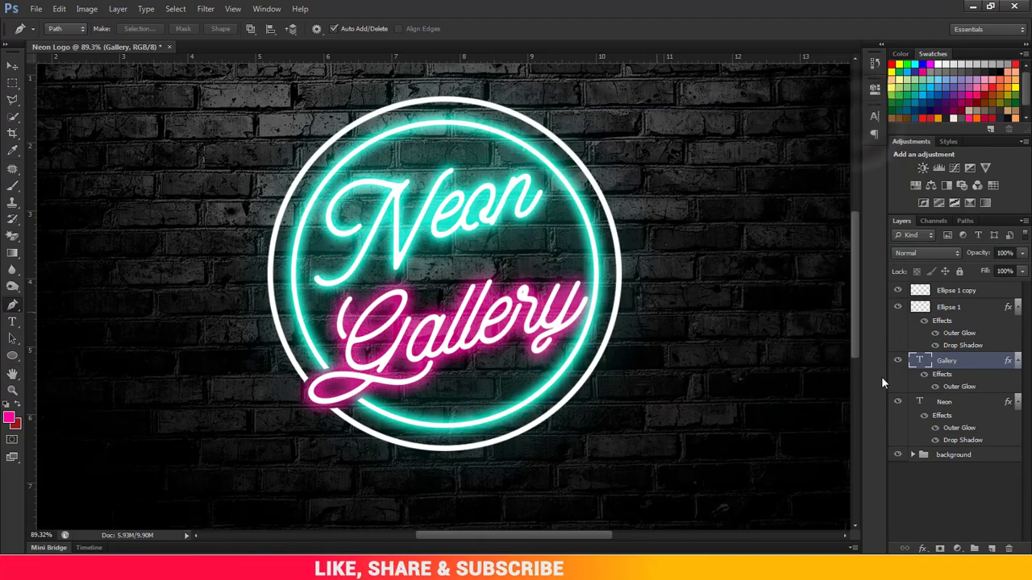
Step: Enable a drop shadow on Gallery coloured with the pasted pink ff0099
{"action": "double_click", "coordinate": [993, 360]}
{"action": "left_click", "coordinate": [503, 312]}
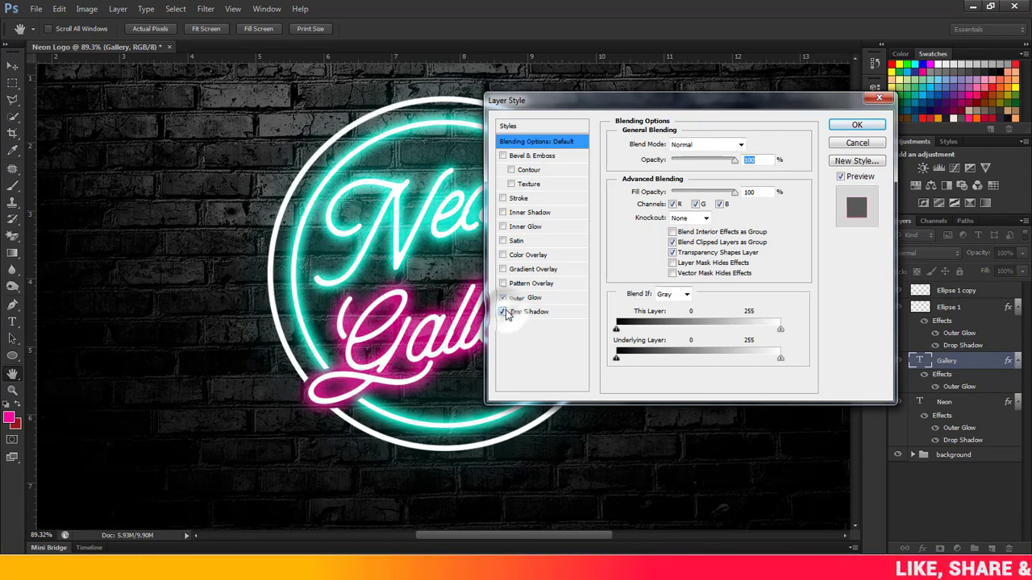
{"action": "left_click", "coordinate": [555, 313]}
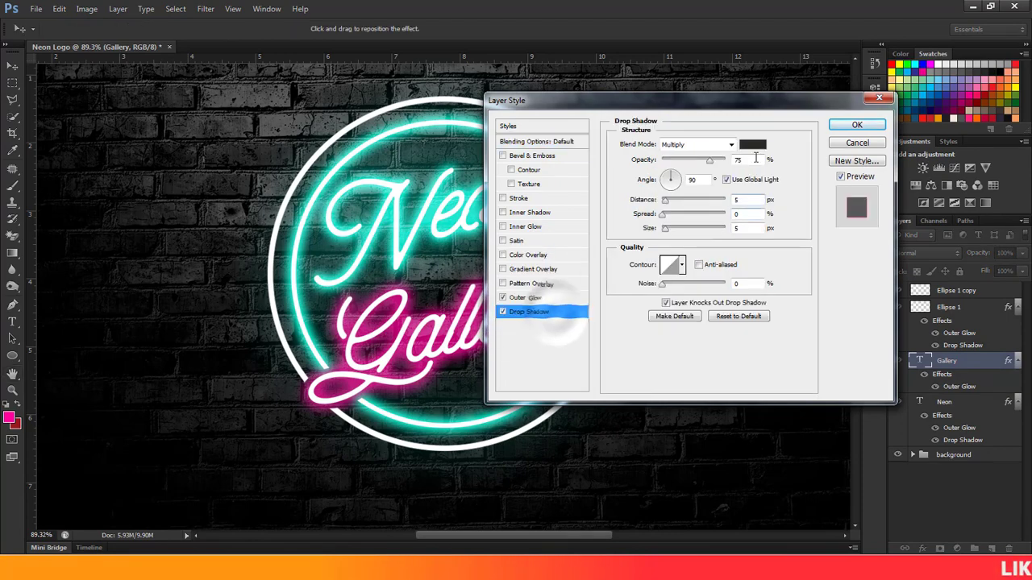
{"action": "left_click", "coordinate": [753, 144]}
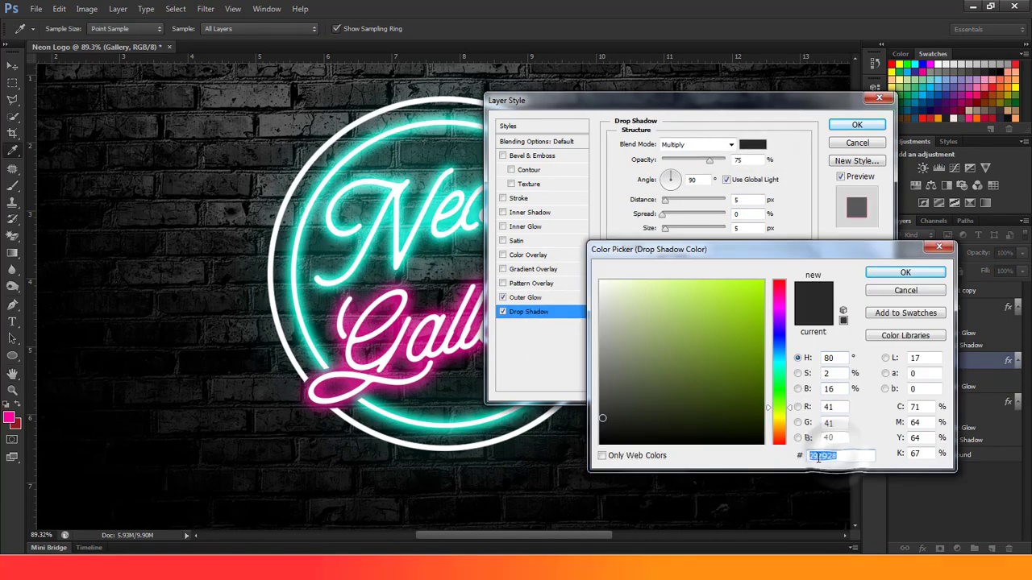
{"action": "right_click", "coordinate": [818, 457]}
{"action": "left_click", "coordinate": [849, 333]}
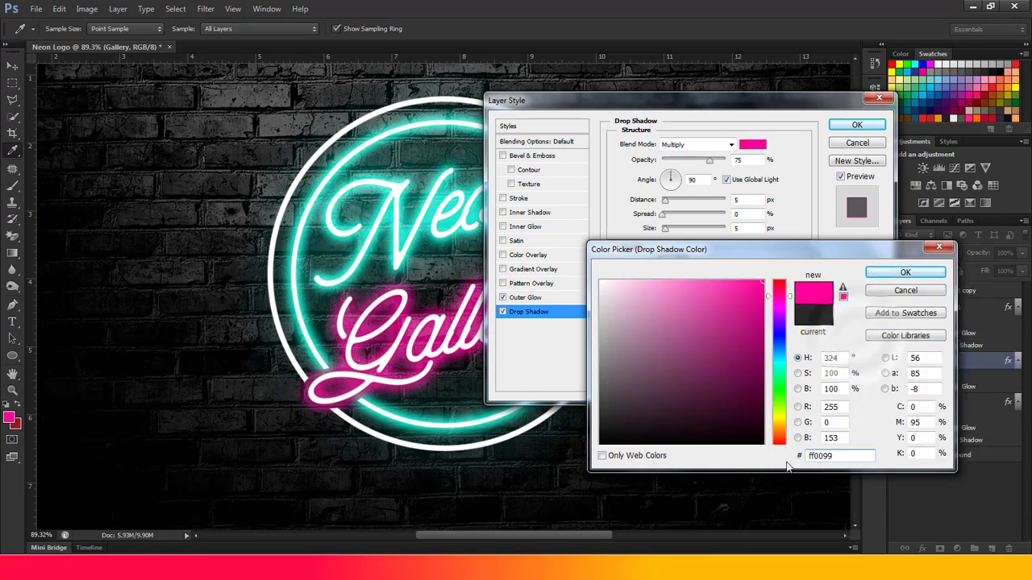
{"action": "left_click", "coordinate": [904, 272]}
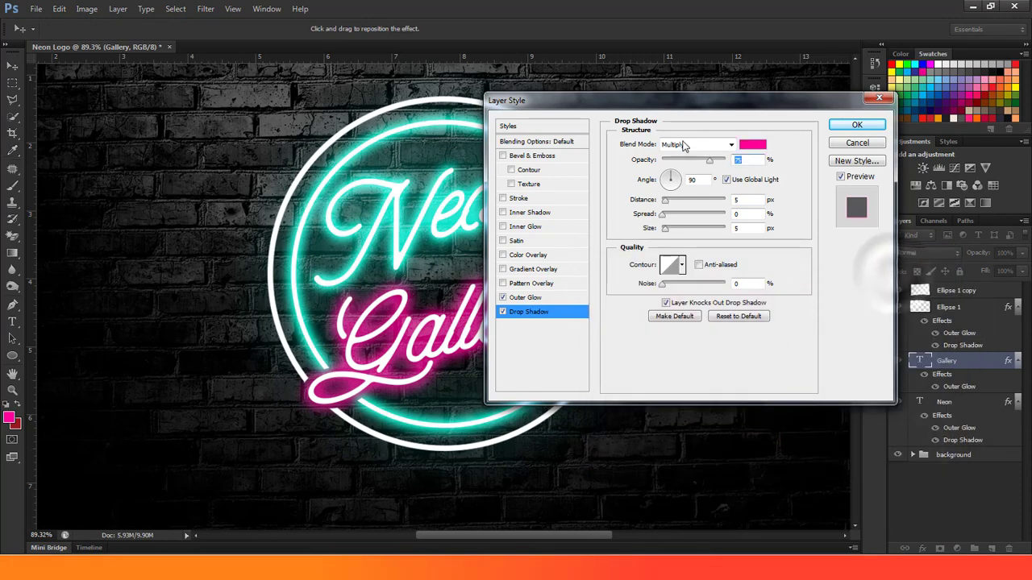
Step: Set the Gallery shadow to Screen mode, distance 0, spread 10 and size 120 px
{"action": "left_click", "coordinate": [730, 145]}
{"action": "left_click", "coordinate": [671, 261]}
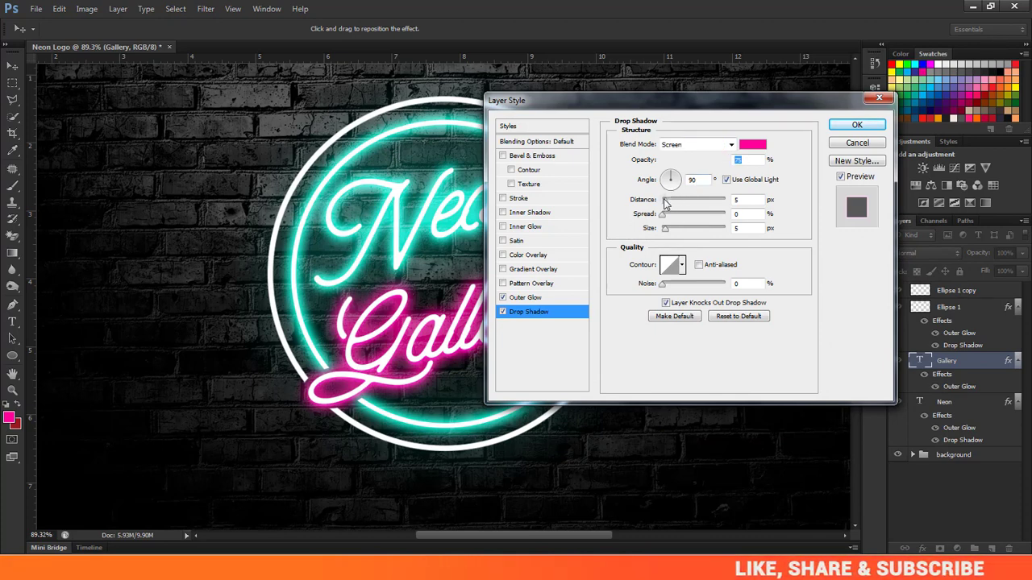
{"action": "mouse_move", "coordinate": [665, 200]}
{"action": "left_mouse_down"}
{"action": "mouse_move", "coordinate": [654, 202]}
{"action": "mouse_move", "coordinate": [682, 230]}
{"action": "mouse_move", "coordinate": [661, 231]}
{"action": "left_mouse_up"}
{"action": "type", "text": "20"}
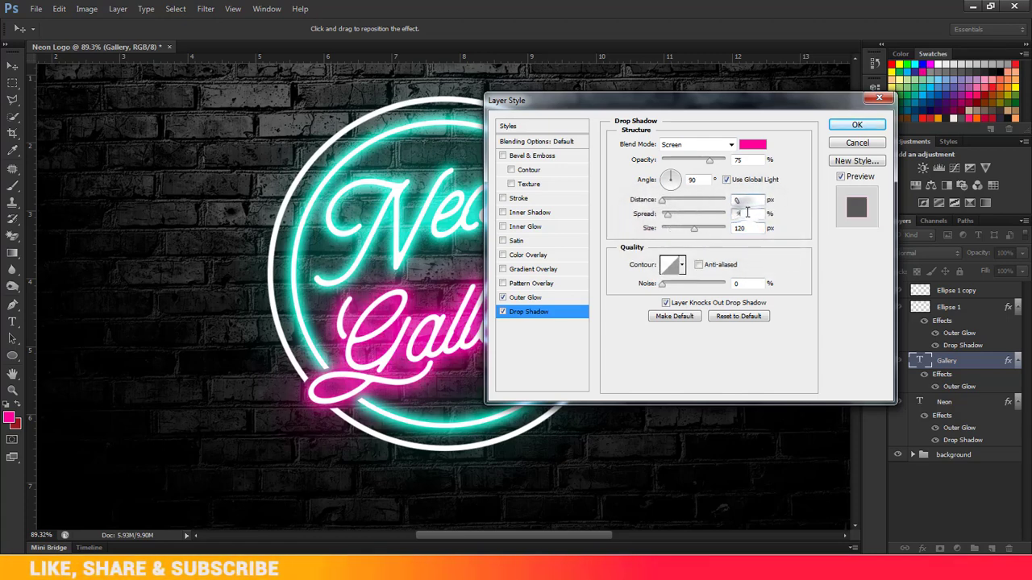
{"action": "type", "text": "10"}
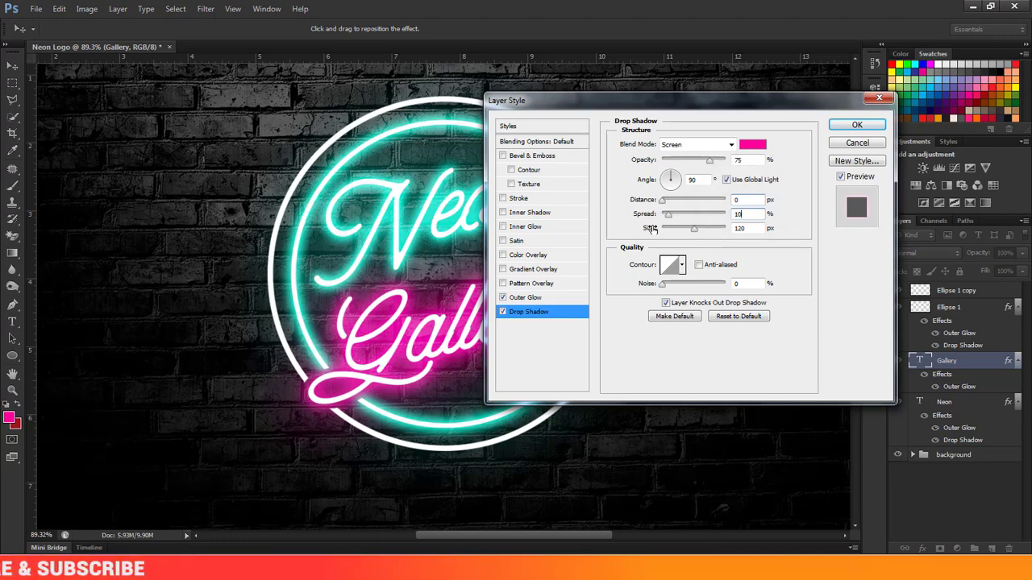
Step: Apply the Gallery drop shadow, then paste Gallery's layer style onto the Ellipse 1 copy ring
{"action": "left_click", "coordinate": [856, 126]}
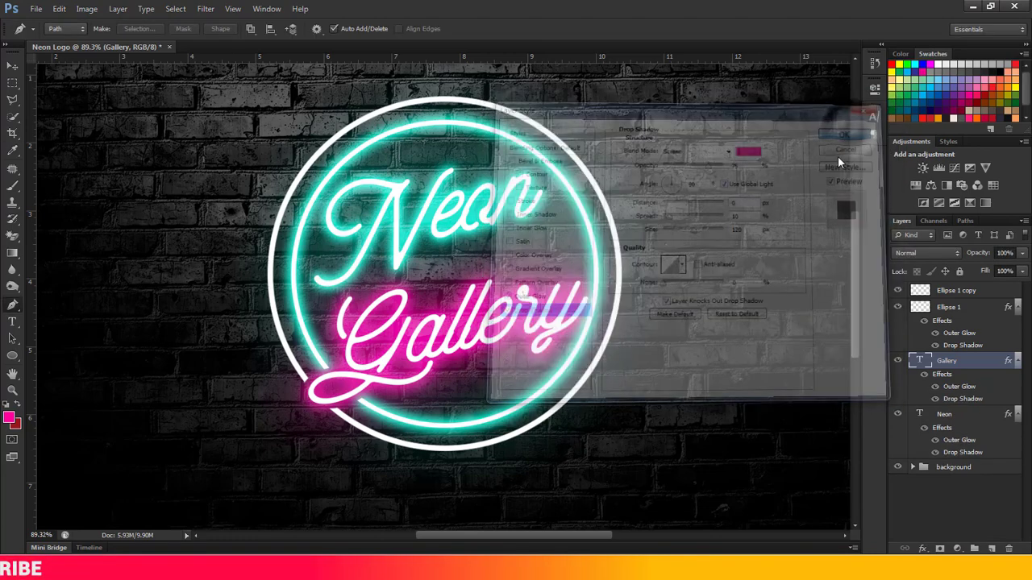
{"action": "right_click", "coordinate": [974, 363]}
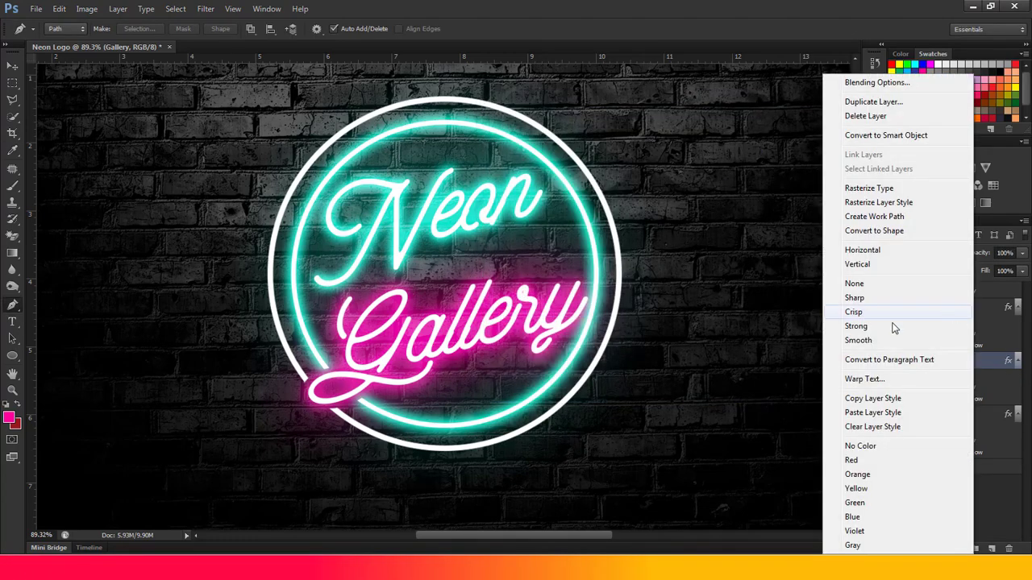
{"action": "left_click", "coordinate": [873, 399]}
{"action": "left_click", "coordinate": [971, 291]}
{"action": "right_click", "coordinate": [973, 291]}
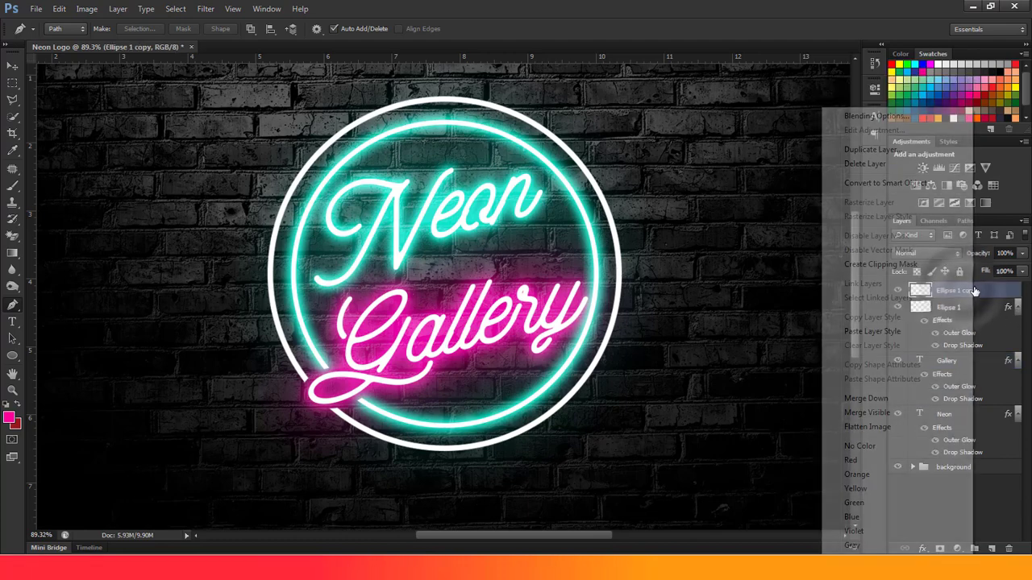
{"action": "left_click", "coordinate": [879, 337]}
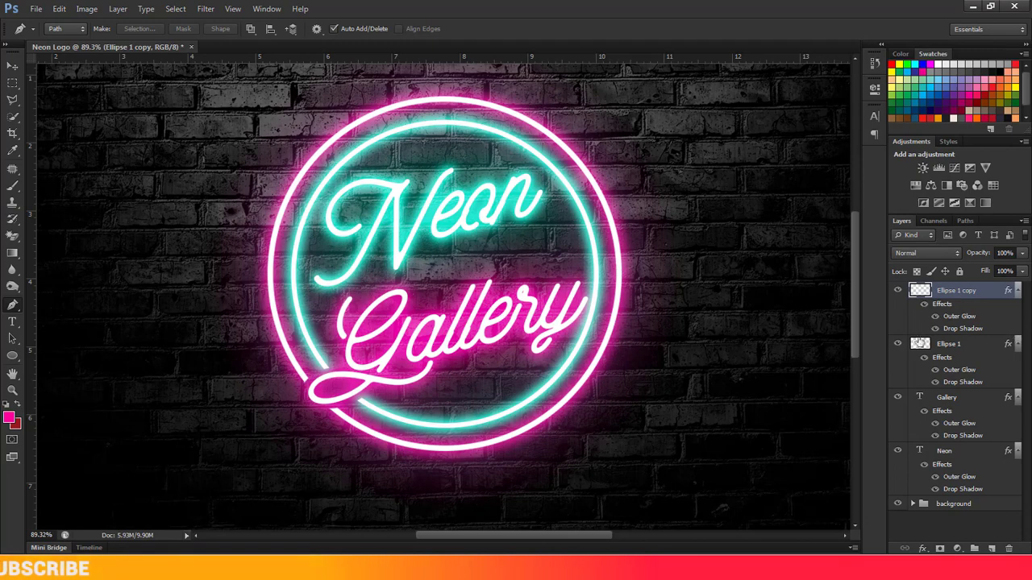
Step: Group the four sign layers into Group 1
{"action": "scroll", "coordinate": [681, 304], "scroll_direction": "down", "scroll_amount": 3}
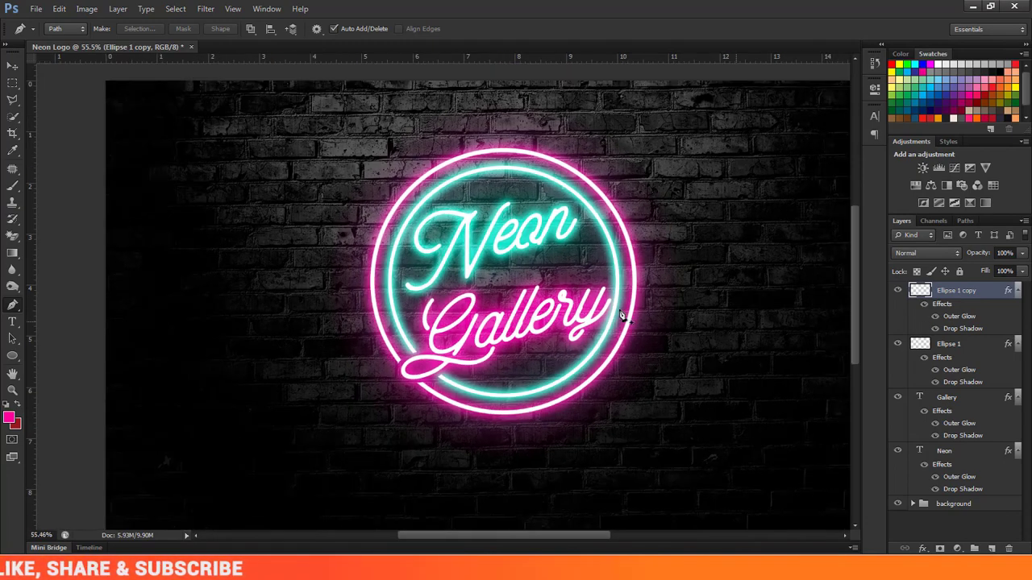
{"action": "scroll", "coordinate": [621, 316], "scroll_direction": "up", "scroll_amount": 2}
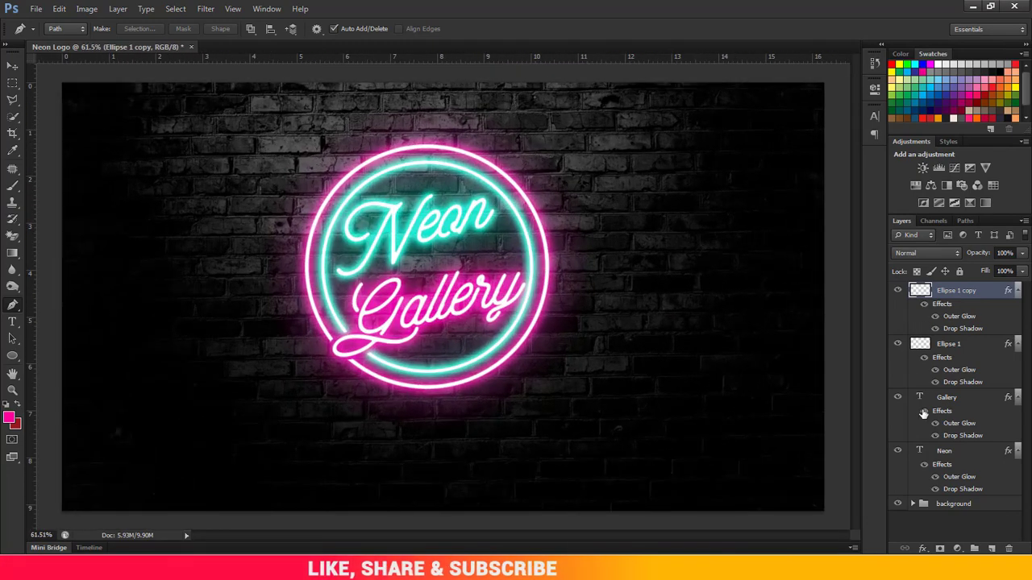
{"action": "left_click", "coordinate": [945, 450], "text": "shift"}
{"action": "key", "text": "ctrl+g"}
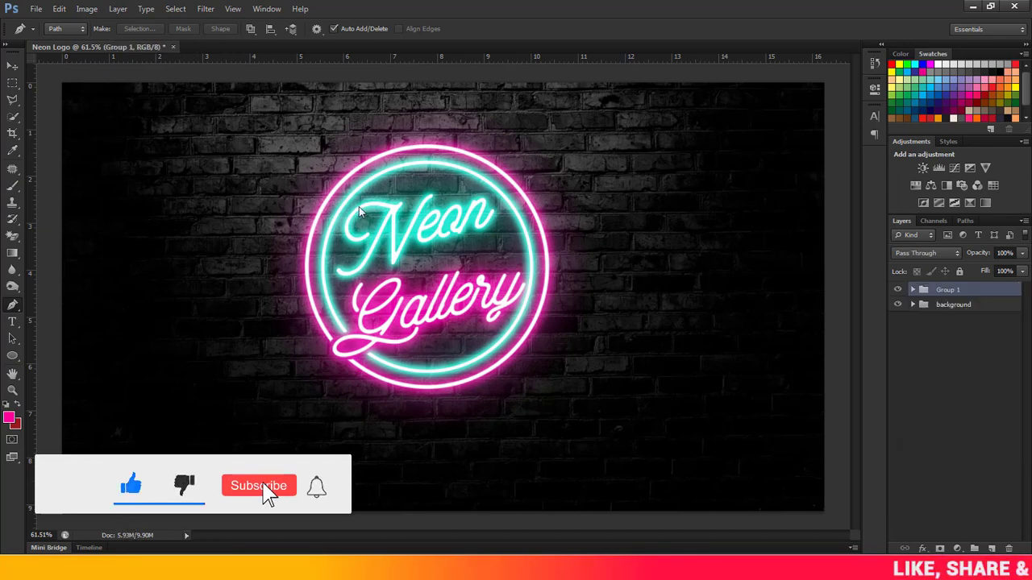
Step: Select the Move tool and select the Group 1 and background groups in the Layers panel
{"action": "scroll", "coordinate": [407, 221], "scroll_direction": "up", "scroll_amount": 1}
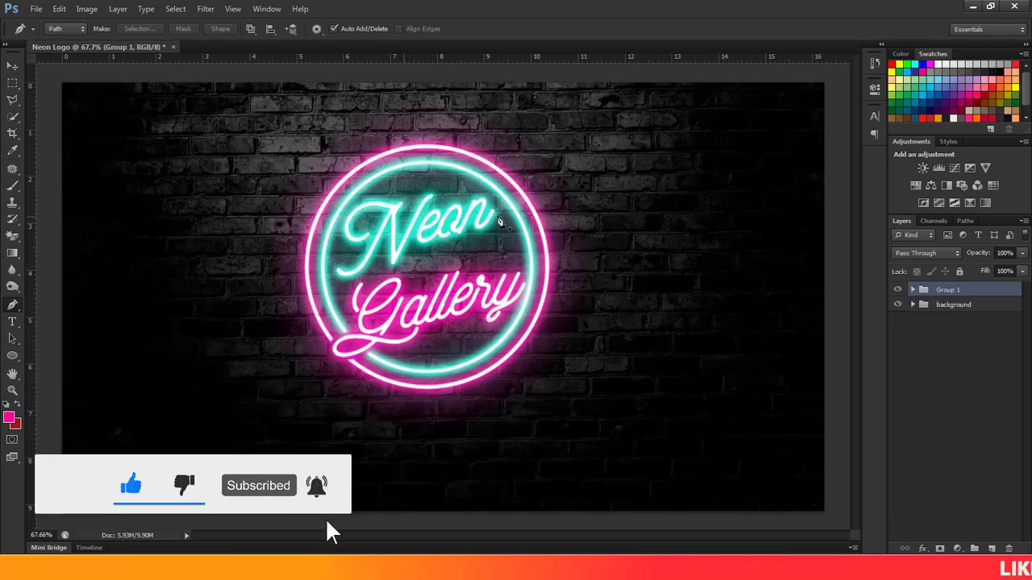
{"action": "left_click", "coordinate": [969, 303], "text": "shift"}
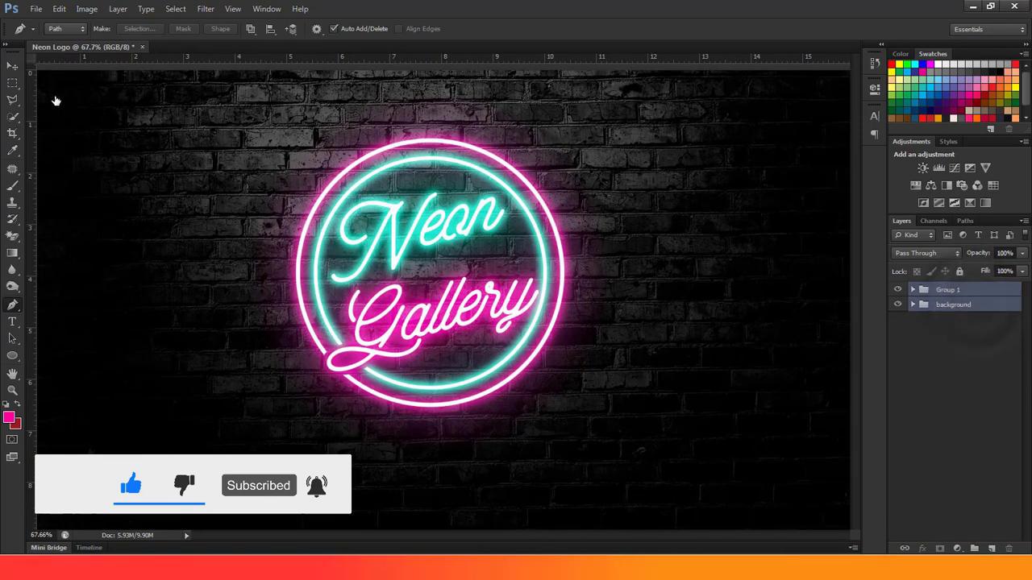
{"action": "left_click", "coordinate": [12, 66]}
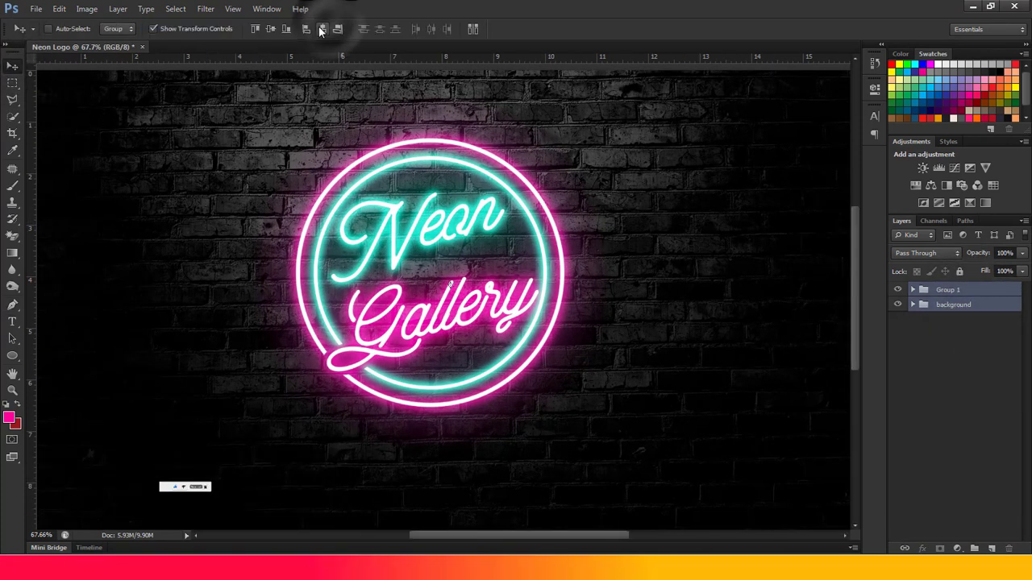
{"action": "left_click", "coordinate": [963, 304]}
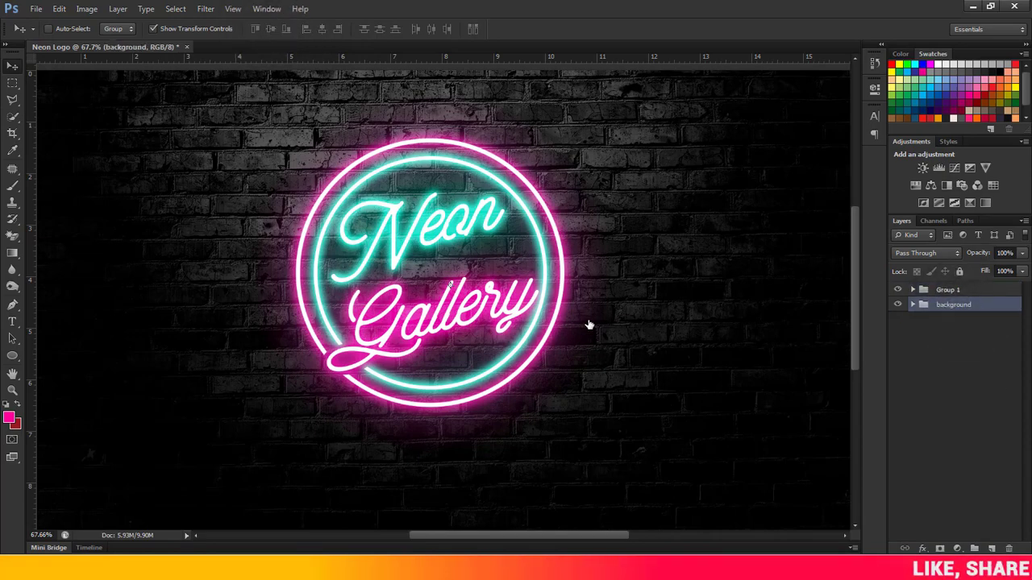
{"action": "scroll", "coordinate": [588, 325], "scroll_direction": "down", "scroll_amount": 2}
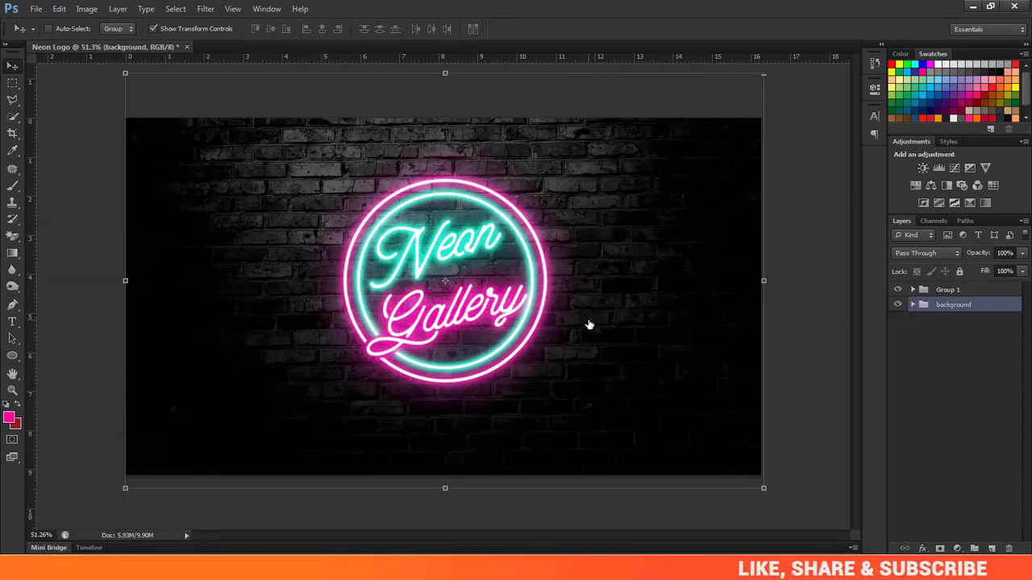
{"action": "scroll", "coordinate": [565, 318], "scroll_direction": "up", "scroll_amount": 1}
{"action": "scroll", "coordinate": [509, 311], "scroll_direction": "up", "scroll_amount": 2}
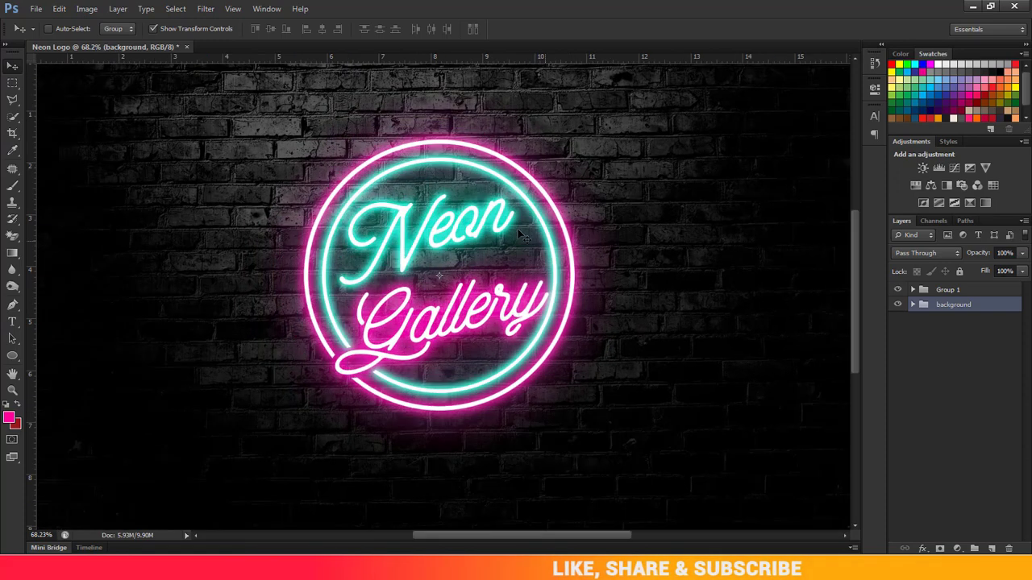
Step: Duplicate Group 1 with Ctrl+J, hide Group 1 copy, and select Ellipse 1 copy inside Group 1
{"action": "left_click", "coordinate": [967, 291]}
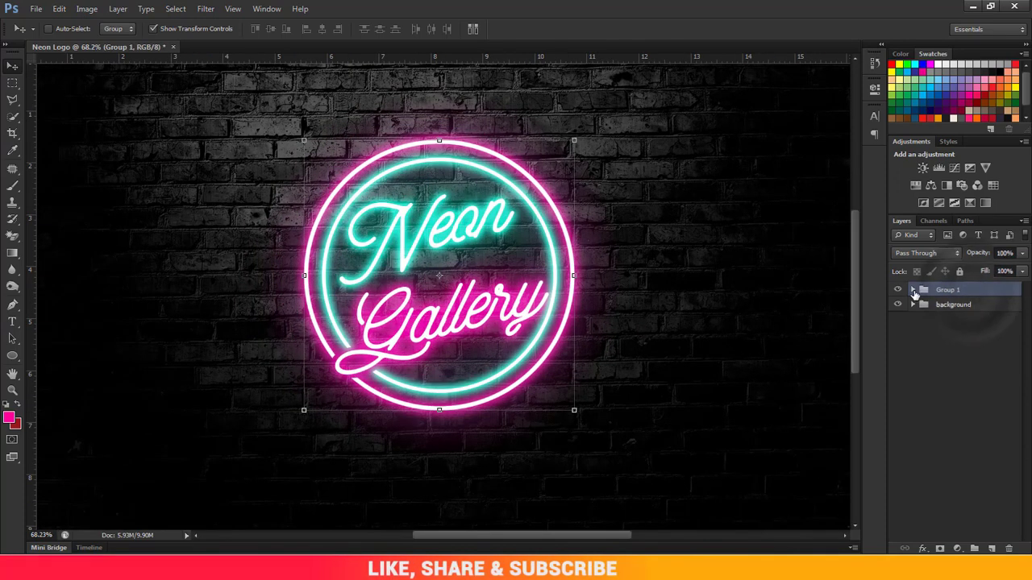
{"action": "left_click", "coordinate": [913, 290]}
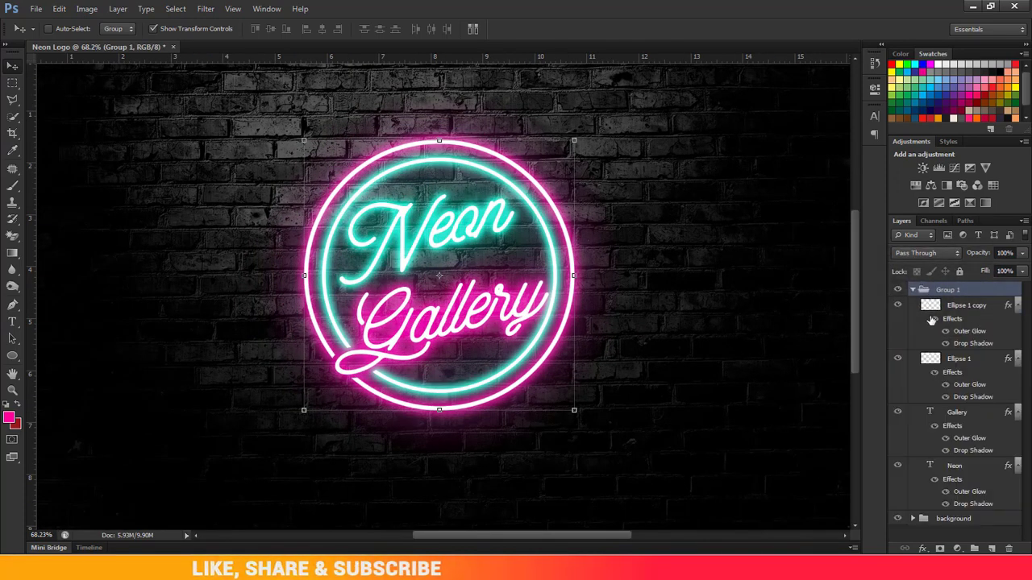
{"action": "left_click", "coordinate": [913, 291]}
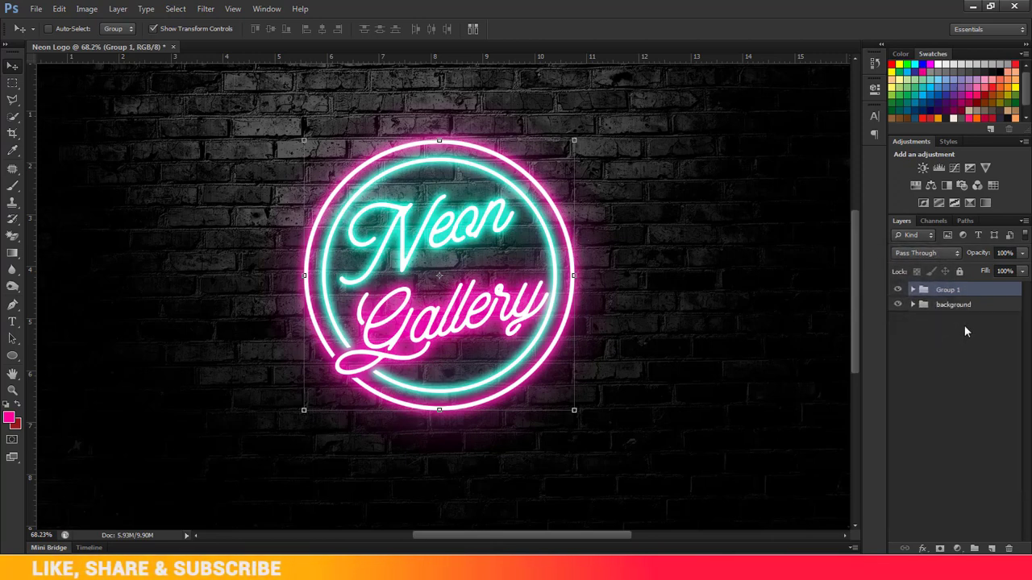
{"action": "key", "text": "ctrl+j"}
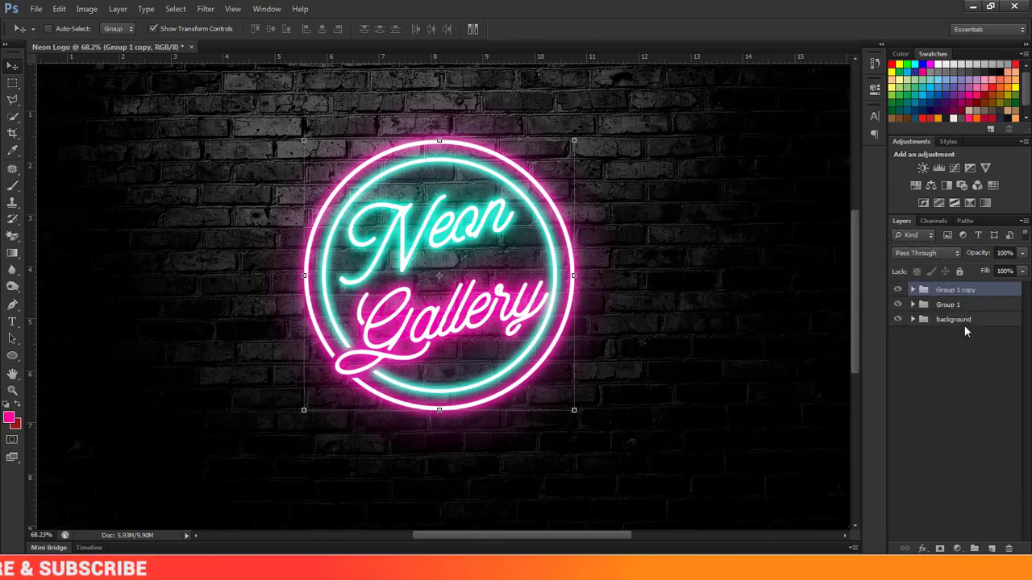
{"action": "left_click", "coordinate": [897, 289]}
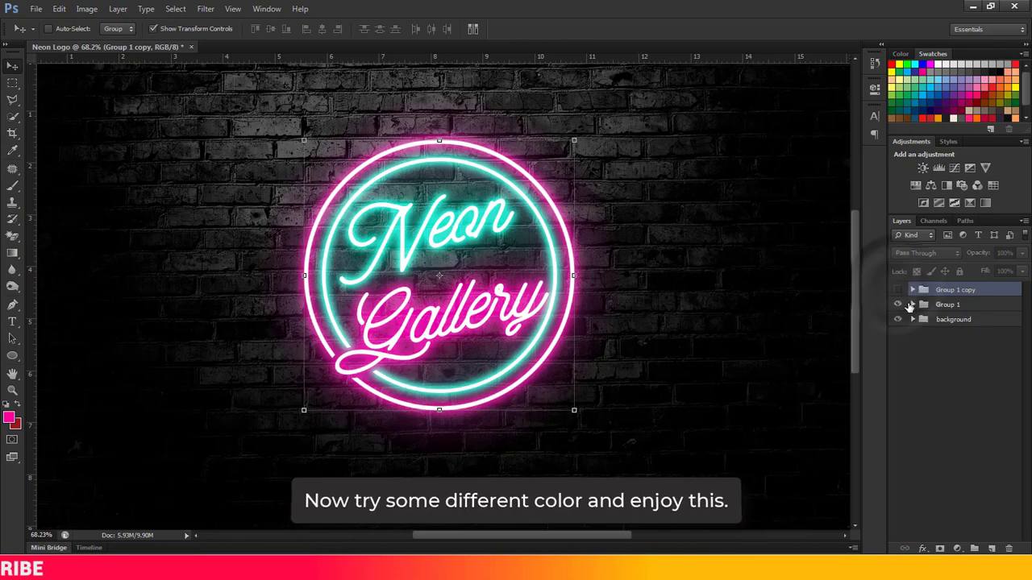
{"action": "left_click", "coordinate": [912, 304]}
{"action": "left_click", "coordinate": [980, 327]}
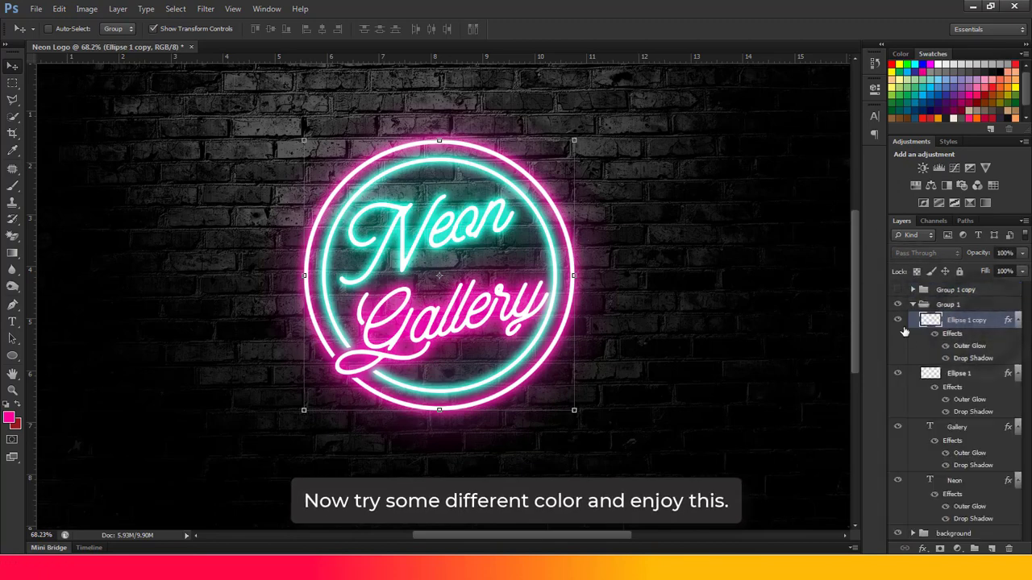
Step: Change the outer ring's drop shadow colour to pure red ff0000
{"action": "double_click", "coordinate": [961, 359]}
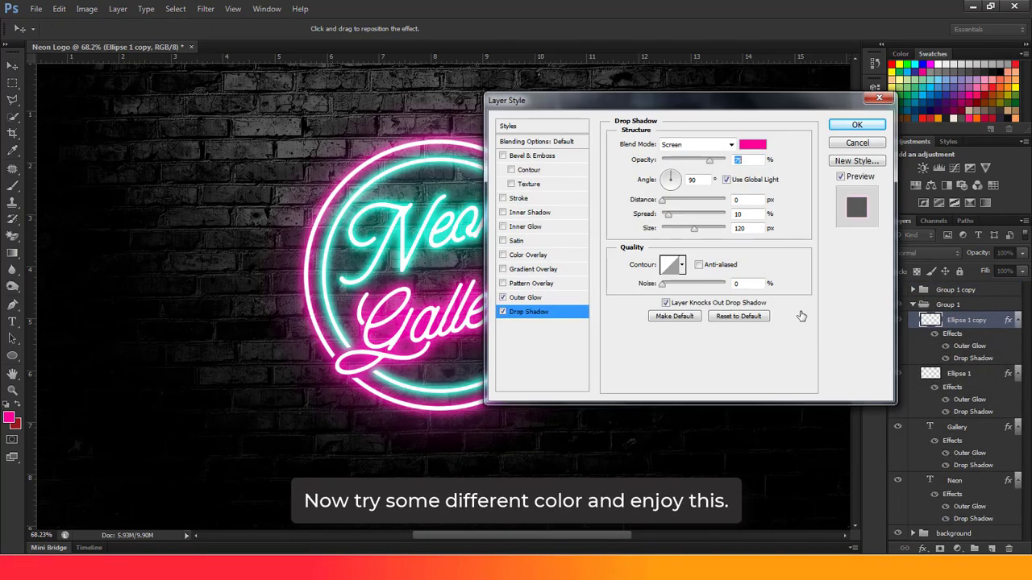
{"action": "left_click", "coordinate": [751, 144]}
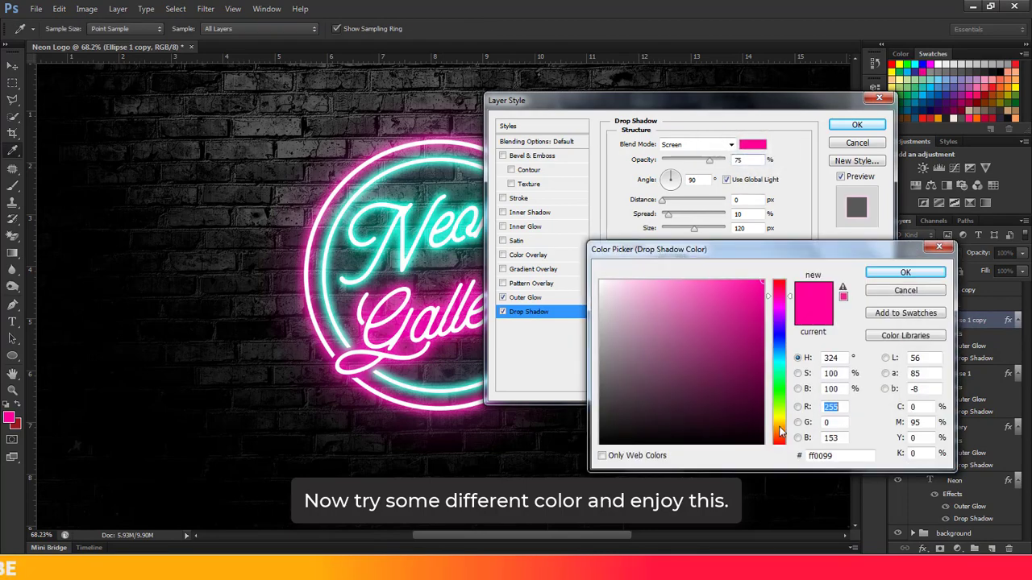
{"action": "left_click_drag", "start_coordinate": [780, 433], "coordinate": [781, 449]}
{"action": "left_click", "coordinate": [901, 274]}
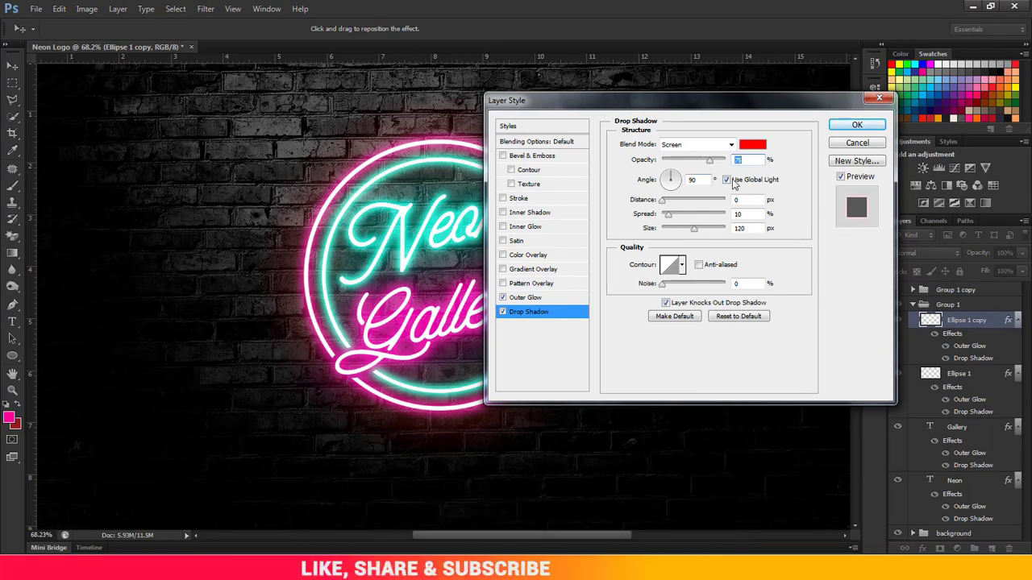
Step: Recolour the outer ring's Outer Glow to pure red and apply the styles
{"action": "left_click", "coordinate": [530, 297]}
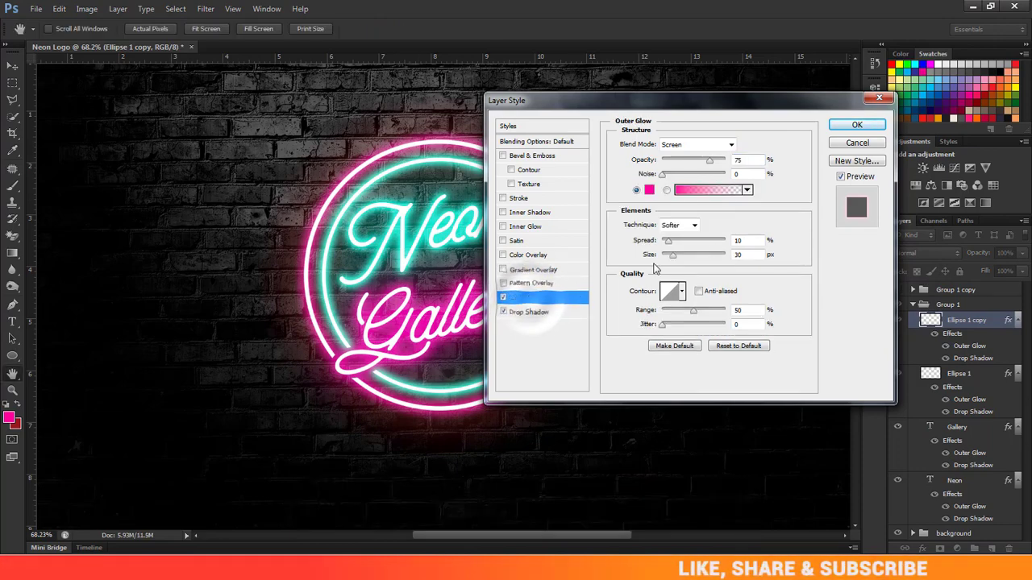
{"action": "left_click", "coordinate": [649, 189]}
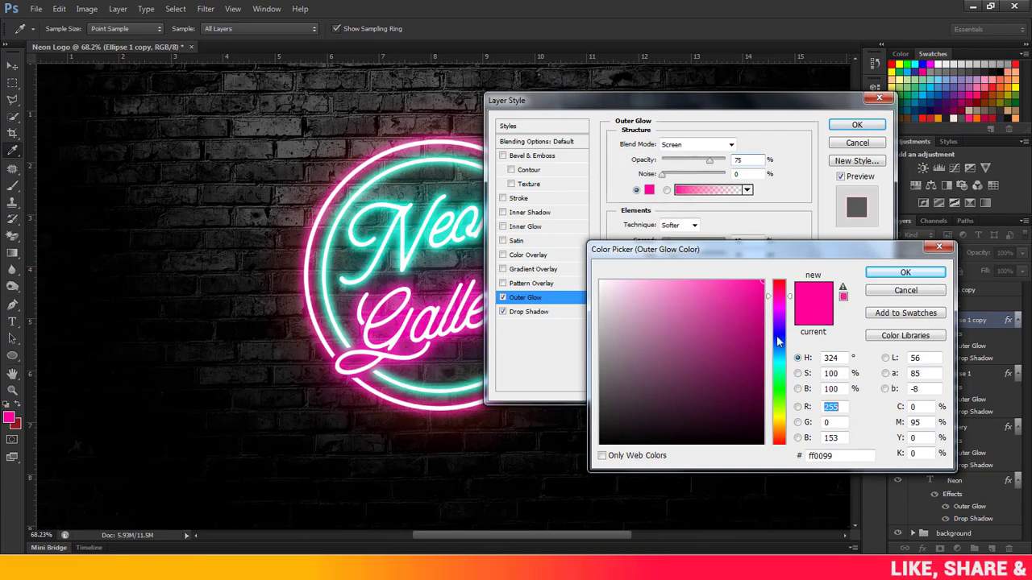
{"action": "left_click_drag", "start_coordinate": [779, 298], "coordinate": [779, 282]}
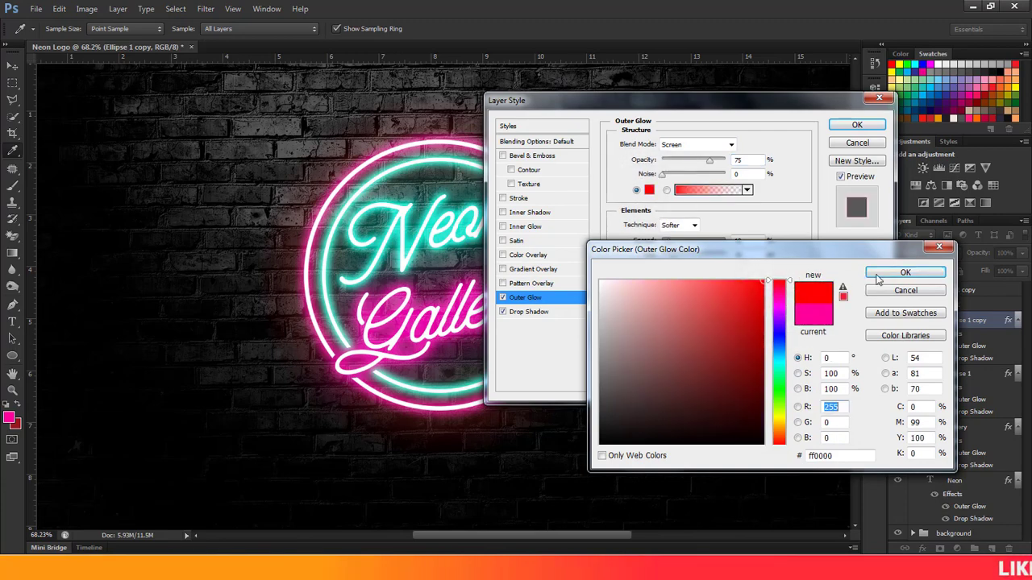
{"action": "left_click", "coordinate": [905, 274]}
{"action": "left_click", "coordinate": [857, 124]}
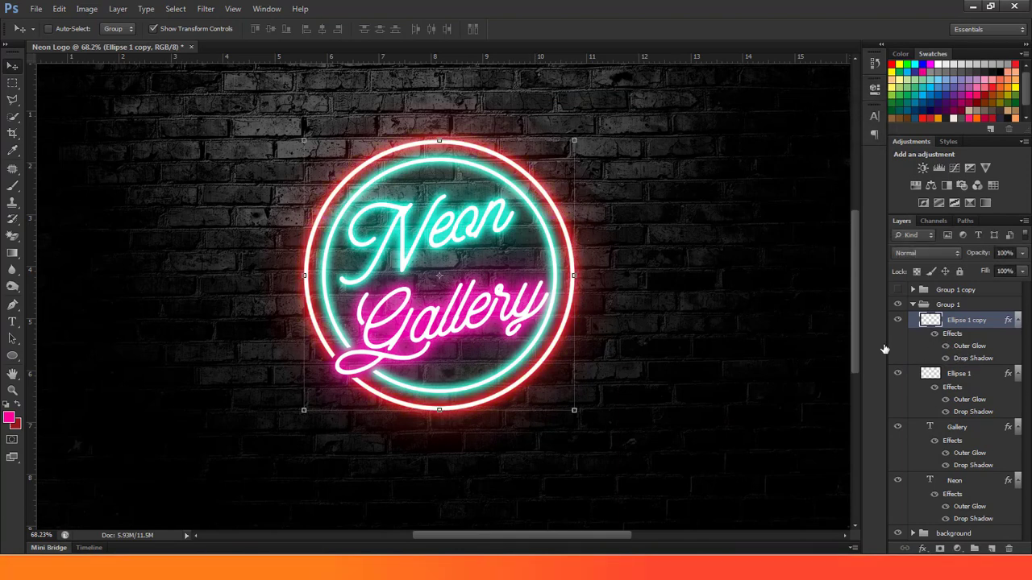
{"action": "left_click", "coordinate": [969, 375]}
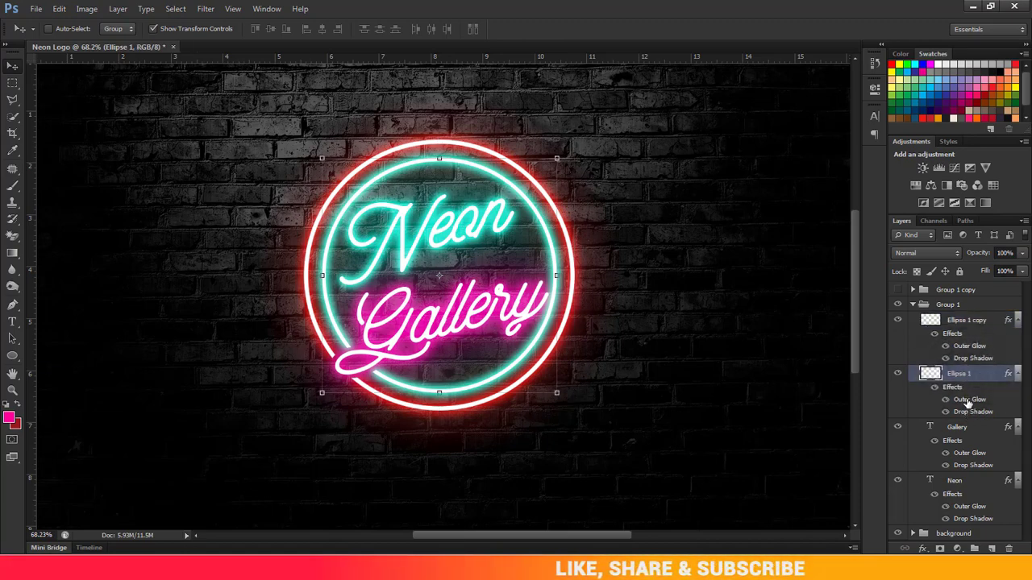
Step: Change the inner ring's Outer Glow colour to orange ffae00
{"action": "double_click", "coordinate": [969, 400]}
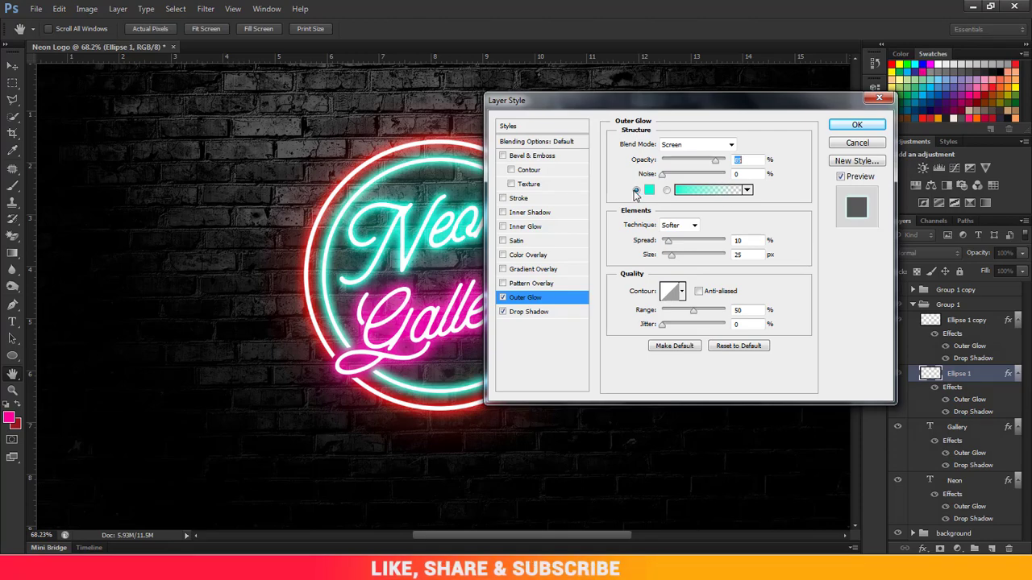
{"action": "left_click", "coordinate": [649, 189]}
{"action": "left_click", "coordinate": [783, 421]}
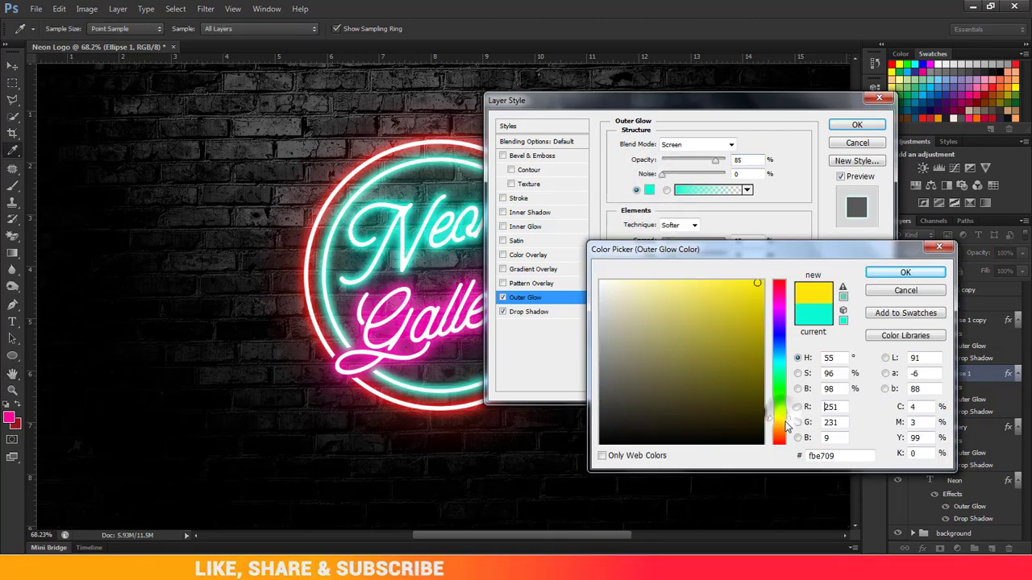
{"action": "left_click_drag", "start_coordinate": [786, 425], "coordinate": [786, 431]}
{"action": "left_click", "coordinate": [761, 279]}
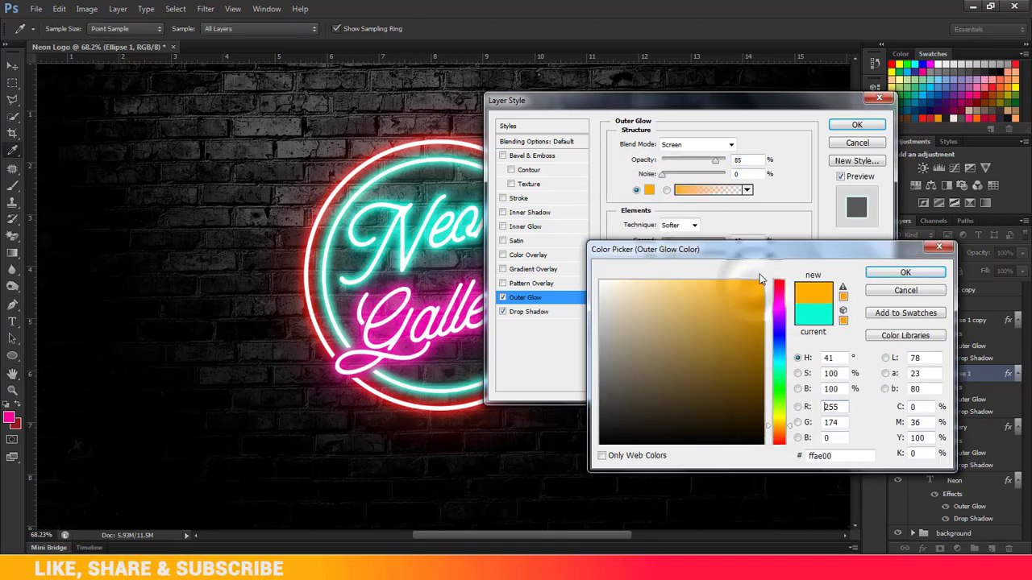
{"action": "left_click", "coordinate": [906, 273]}
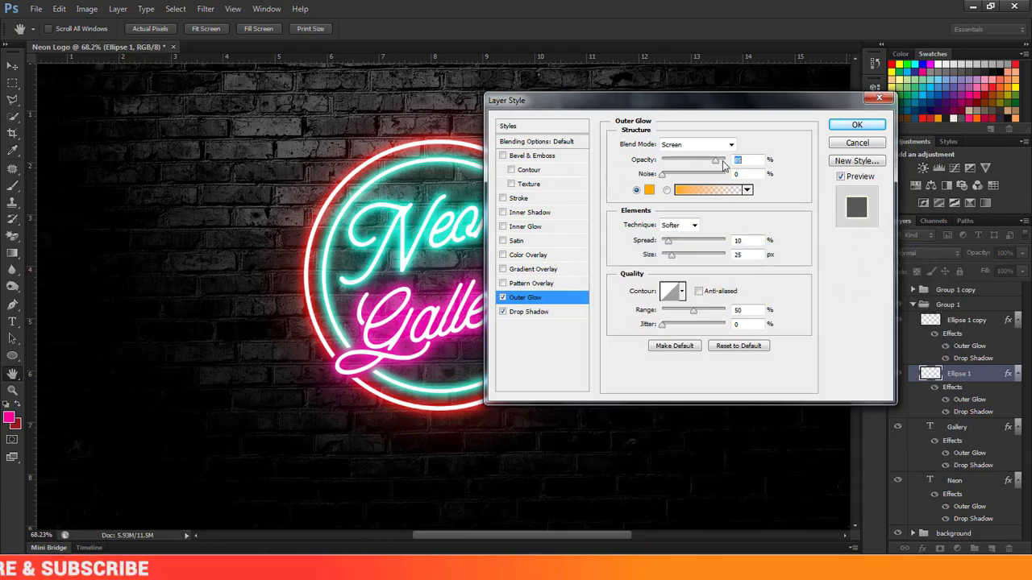
Step: Recolour the inner ring's drop shadow to orange-yellow ffc000 and apply the styles
{"action": "left_click", "coordinate": [526, 313]}
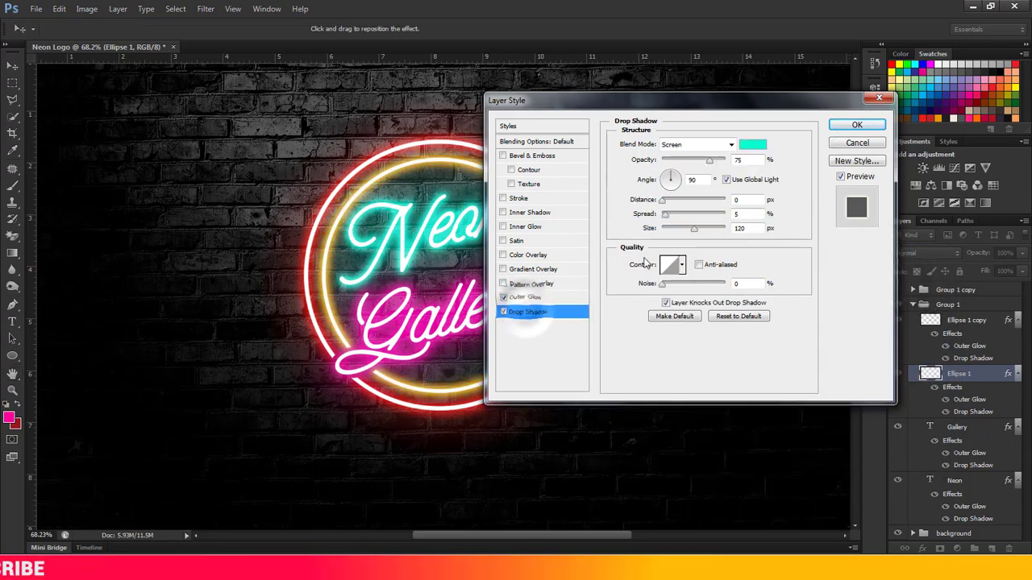
{"action": "left_click", "coordinate": [747, 146]}
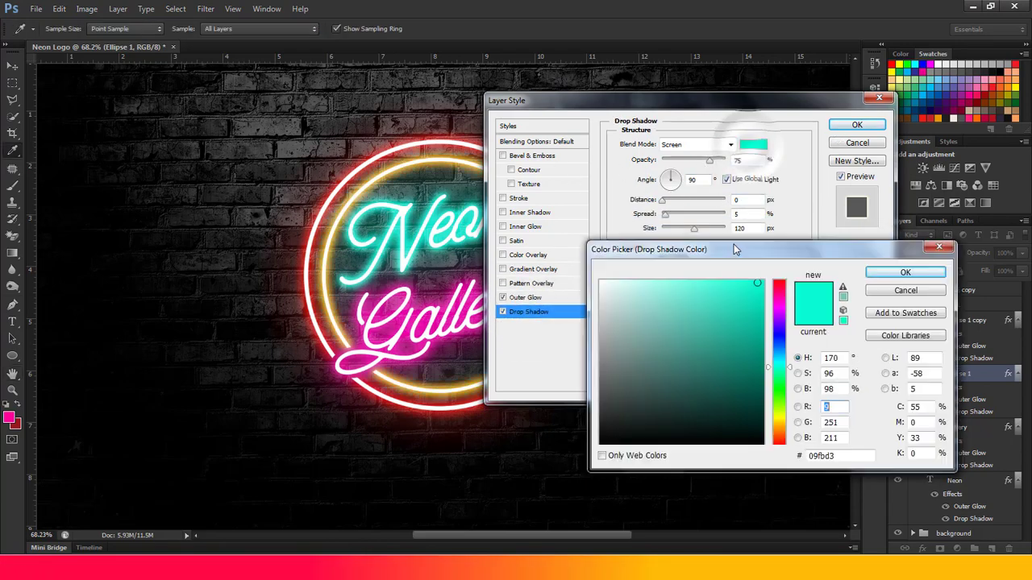
{"action": "left_click", "coordinate": [780, 422]}
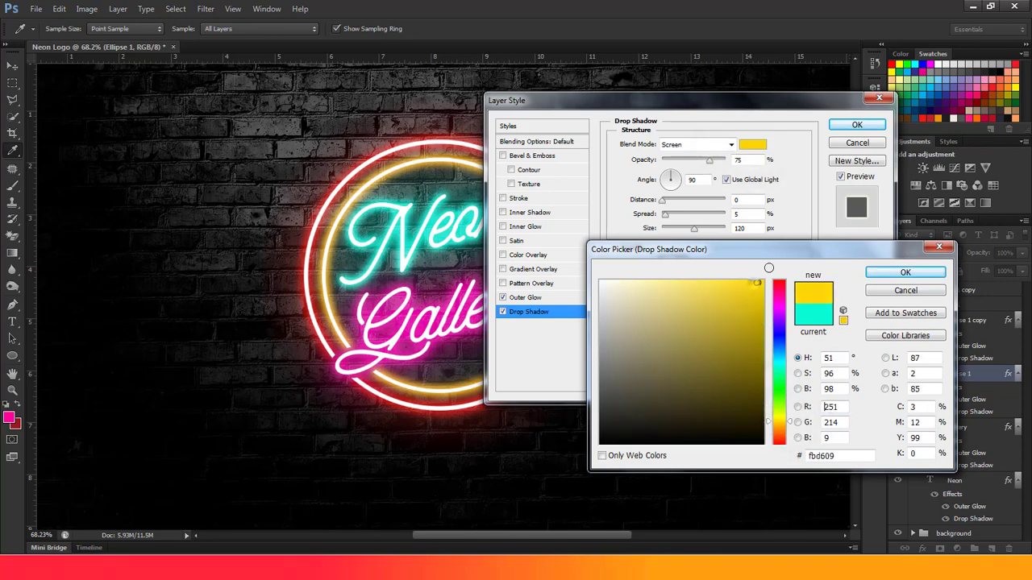
{"action": "left_click", "coordinate": [768, 267]}
{"action": "left_click", "coordinate": [781, 426]}
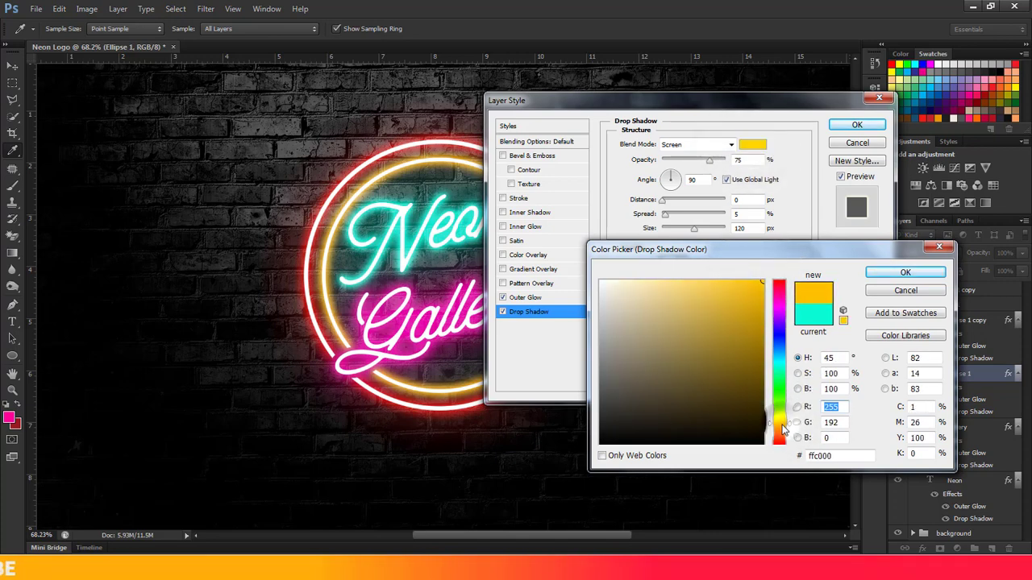
{"action": "left_click", "coordinate": [889, 275]}
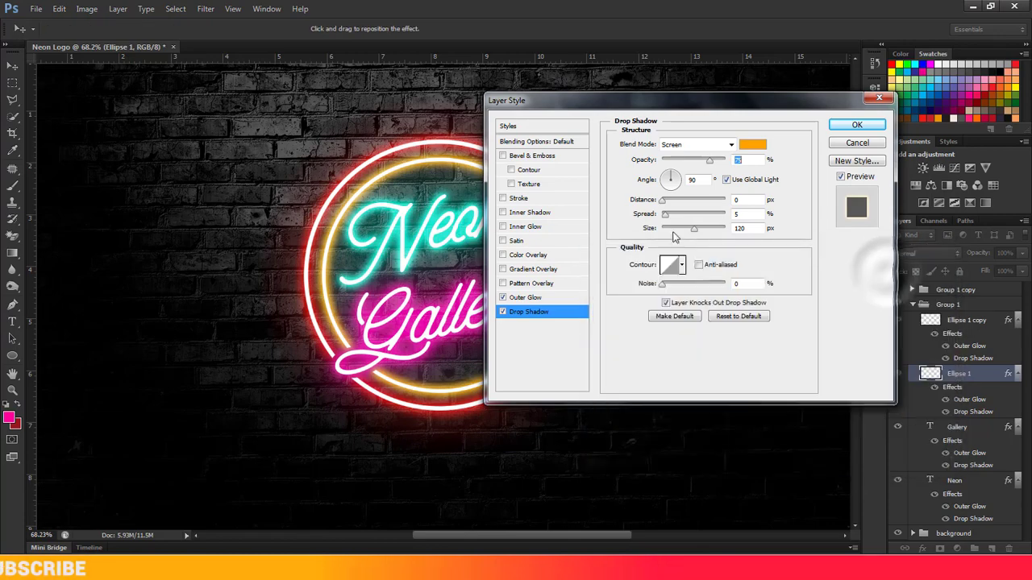
{"action": "left_click", "coordinate": [857, 125]}
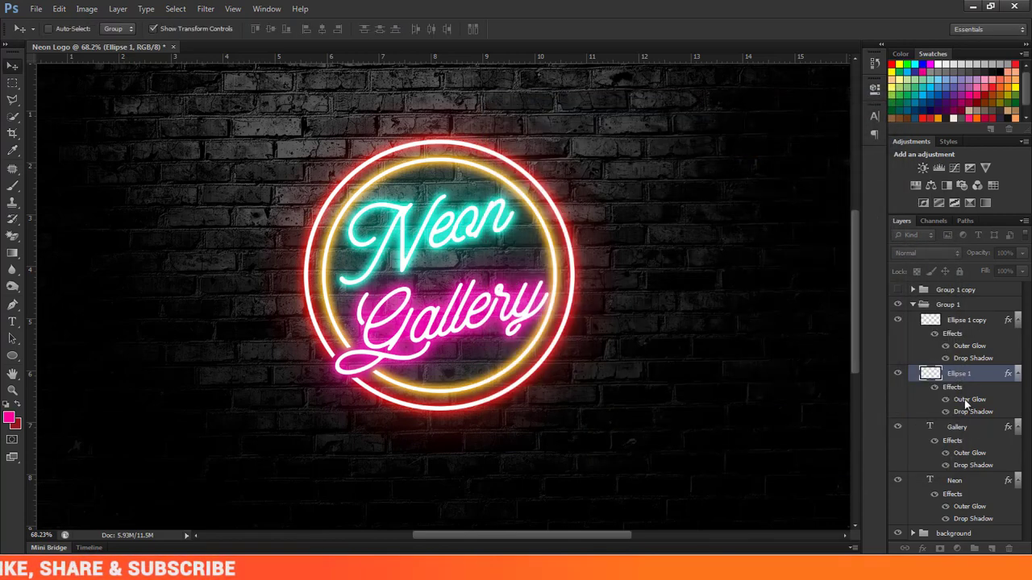
{"action": "left_click", "coordinate": [967, 442]}
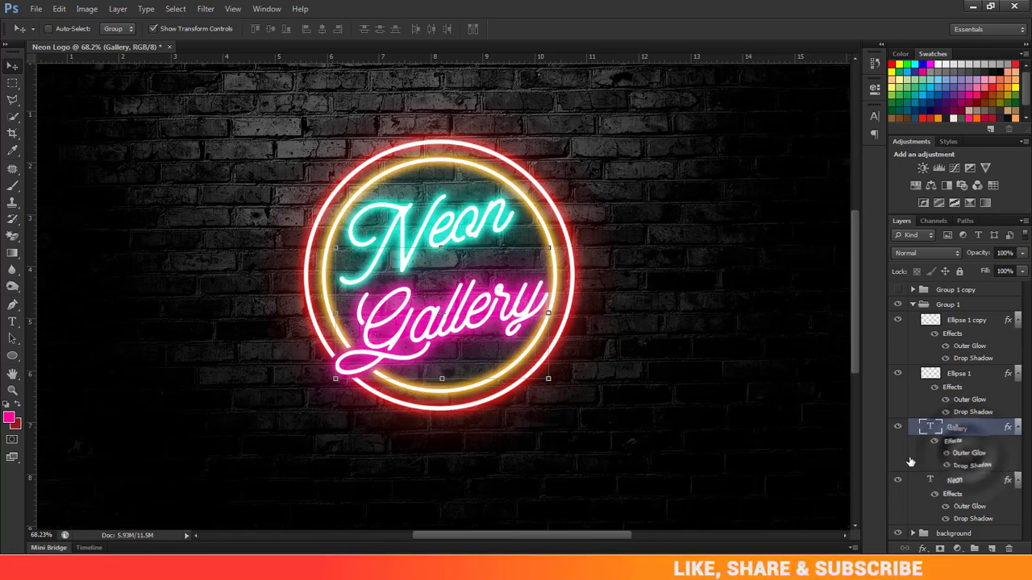
Step: Recolour the Gallery layer's outer glow to red (ff0000)
{"action": "double_click", "coordinate": [970, 453]}
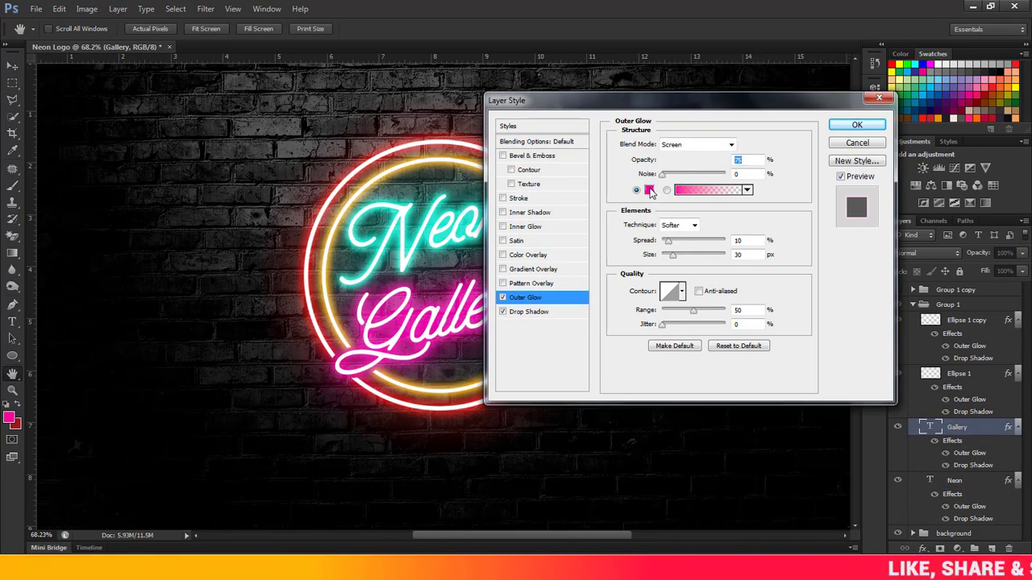
{"action": "left_click", "coordinate": [649, 191]}
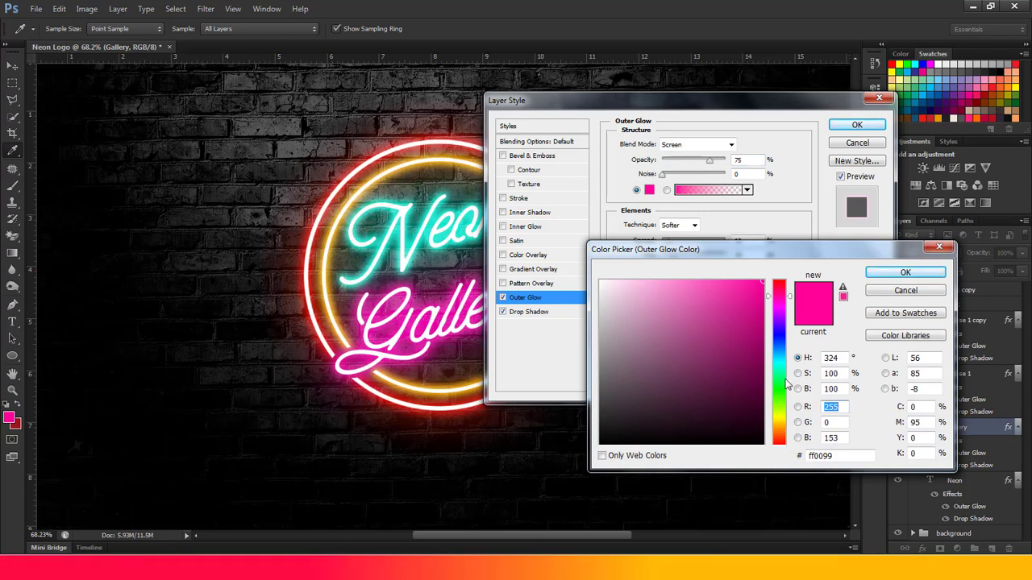
{"action": "left_click_drag", "start_coordinate": [779, 295], "coordinate": [779, 280]}
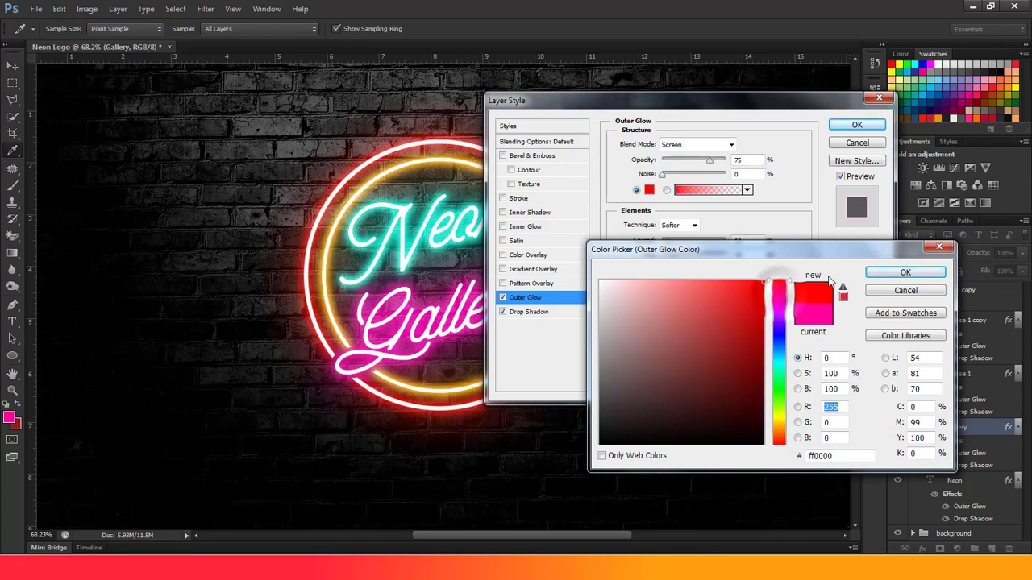
{"action": "left_click", "coordinate": [884, 275]}
Step: Set the Gallery drop shadow colour to red (ff0000) and apply the layer style
{"action": "left_click", "coordinate": [557, 311]}
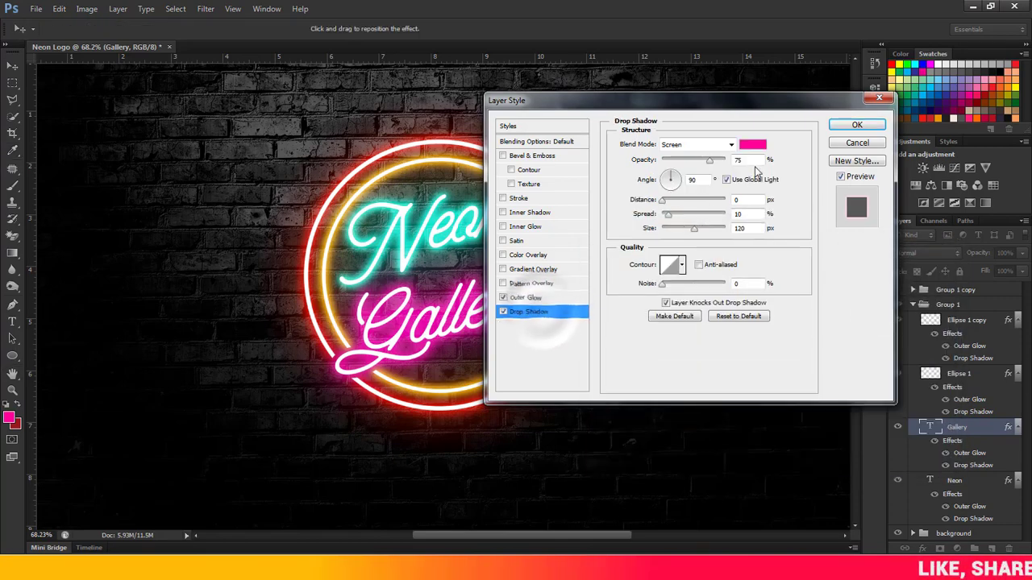
{"action": "left_click", "coordinate": [752, 145]}
{"action": "left_click_drag", "start_coordinate": [784, 307], "coordinate": [800, 261]}
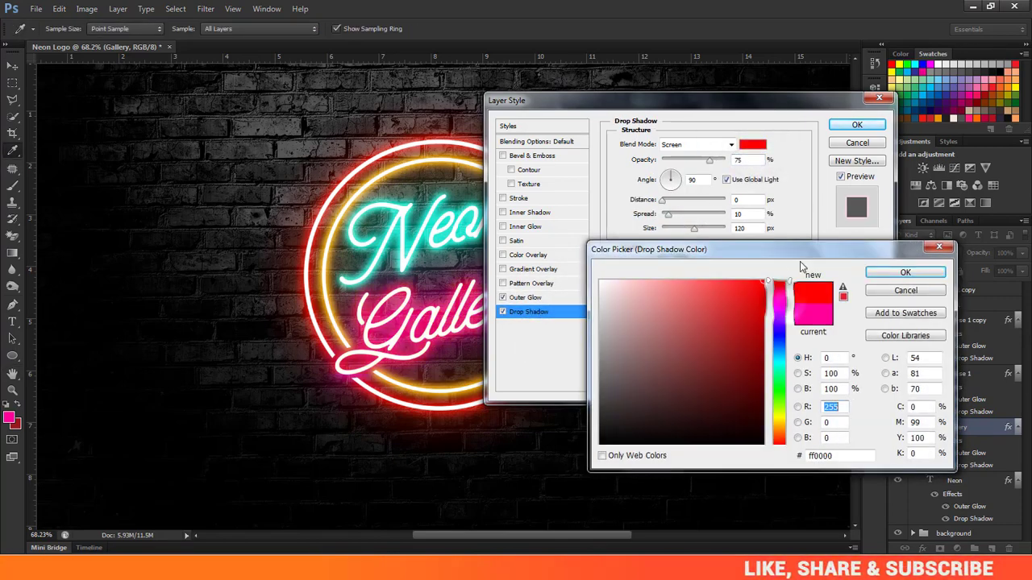
{"action": "left_click", "coordinate": [905, 272]}
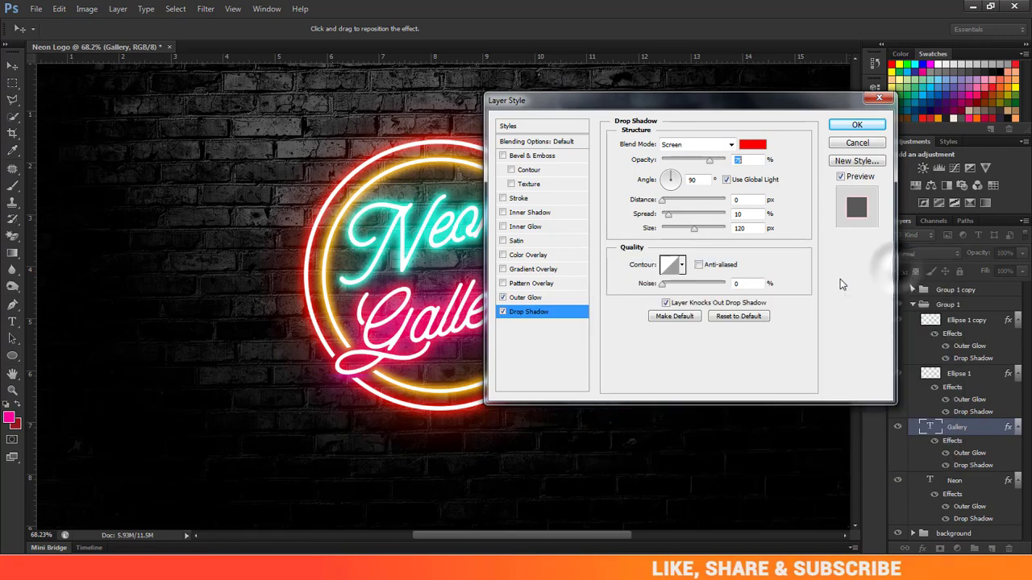
{"action": "left_click", "coordinate": [857, 125]}
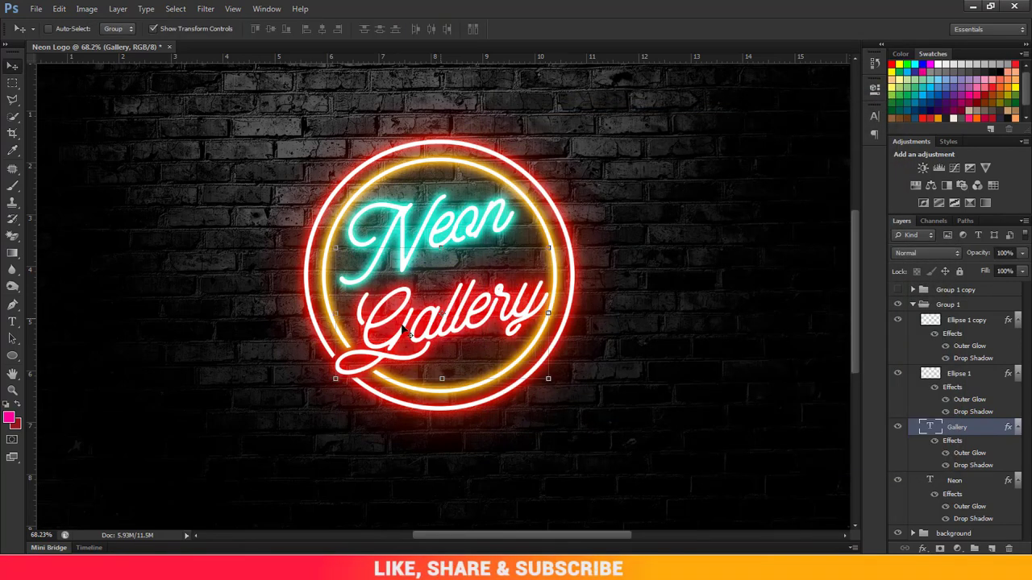
{"action": "left_click", "coordinate": [956, 482]}
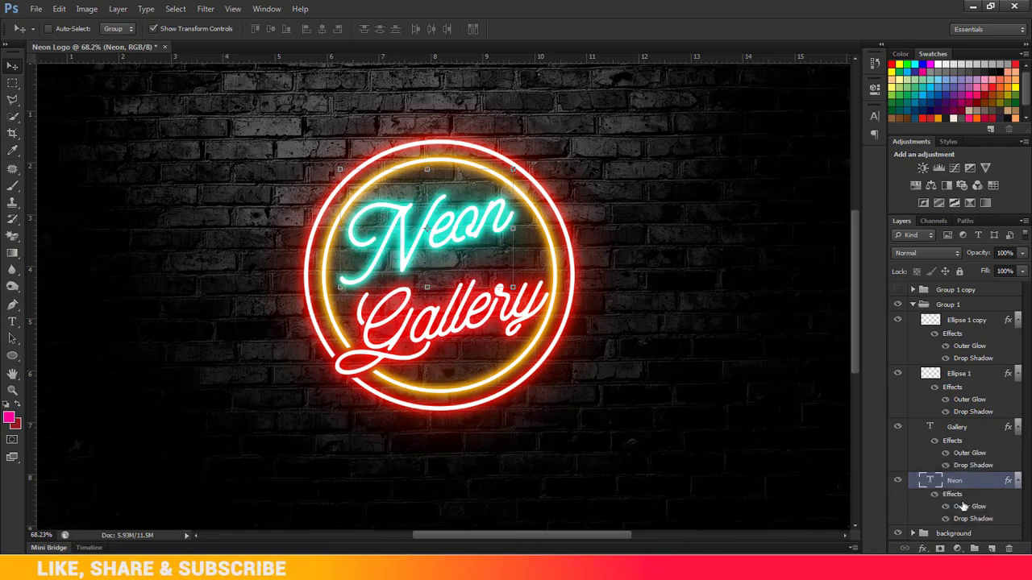
Step: Change the Neon layer's outer glow from cyan to green 09fb1a and apply it
{"action": "double_click", "coordinate": [969, 506]}
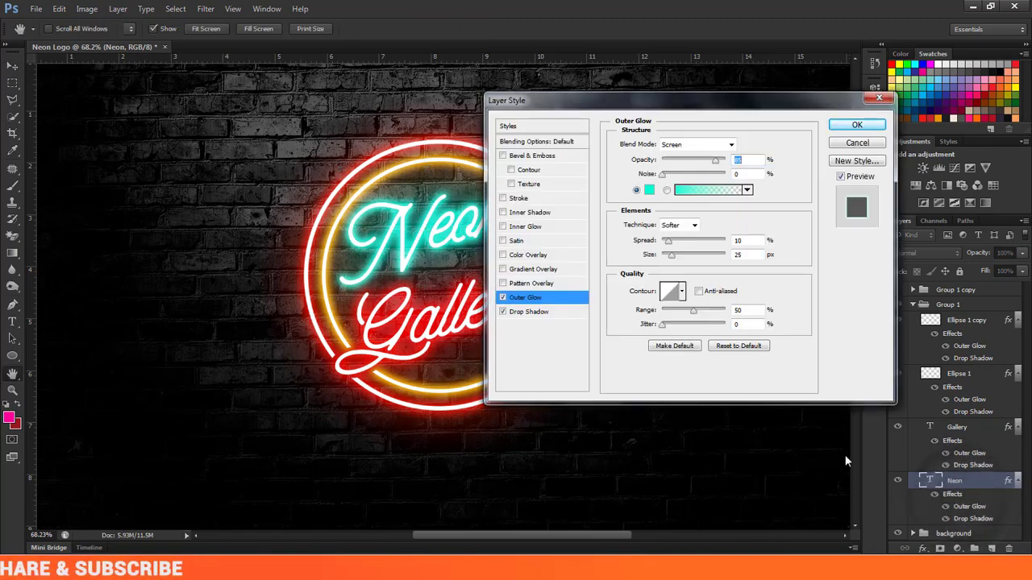
{"action": "left_click", "coordinate": [650, 191]}
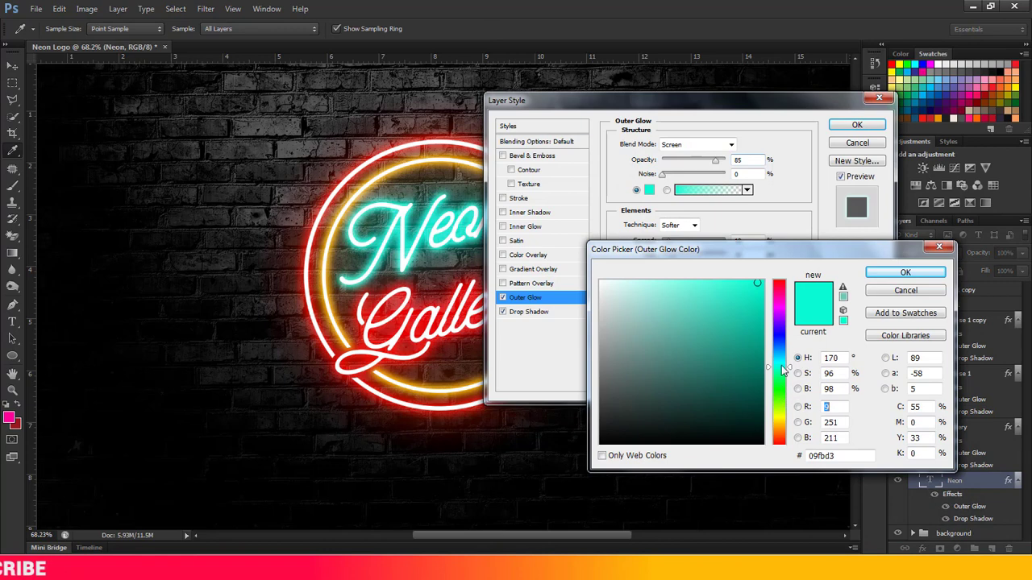
{"action": "left_click_drag", "start_coordinate": [782, 369], "coordinate": [781, 392]}
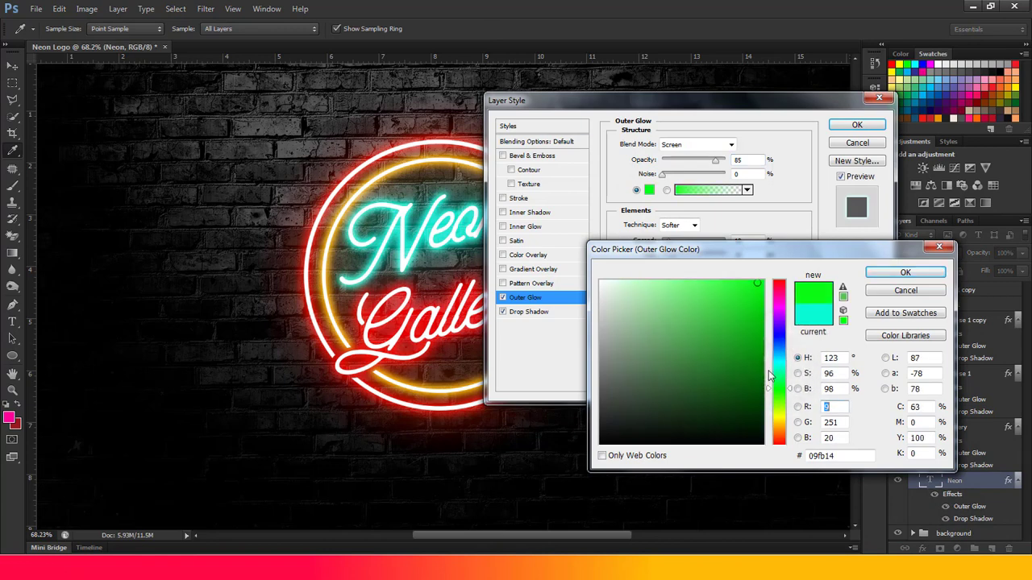
{"action": "left_click_drag", "start_coordinate": [783, 399], "coordinate": [780, 423]}
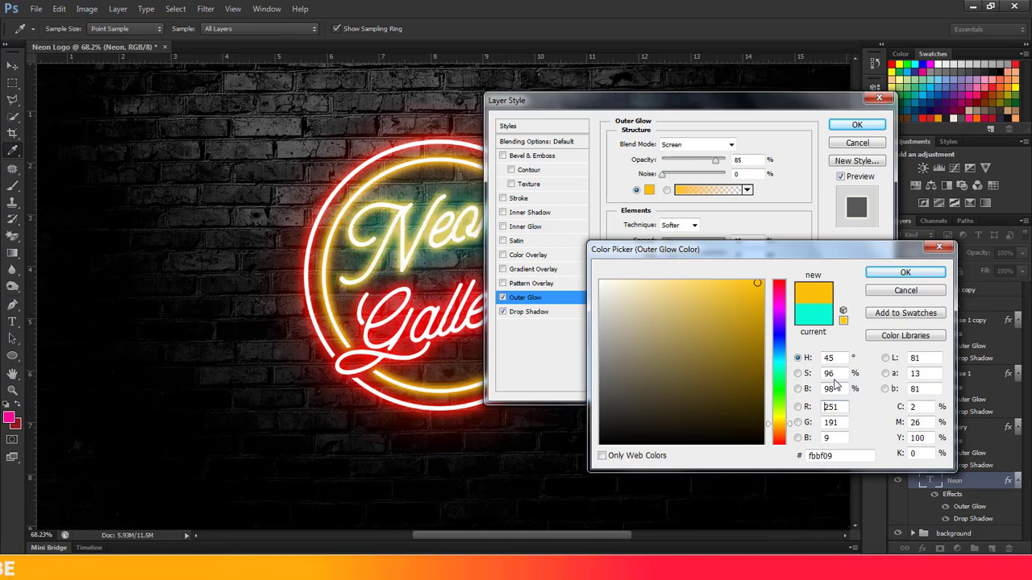
{"action": "left_click_drag", "start_coordinate": [780, 398], "coordinate": [749, 393]}
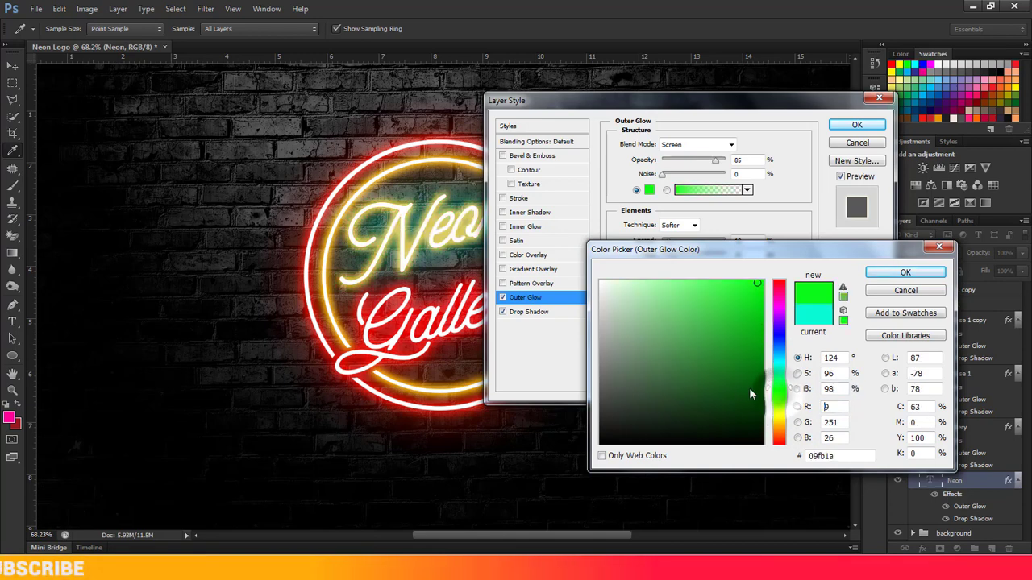
{"action": "left_click", "coordinate": [903, 276]}
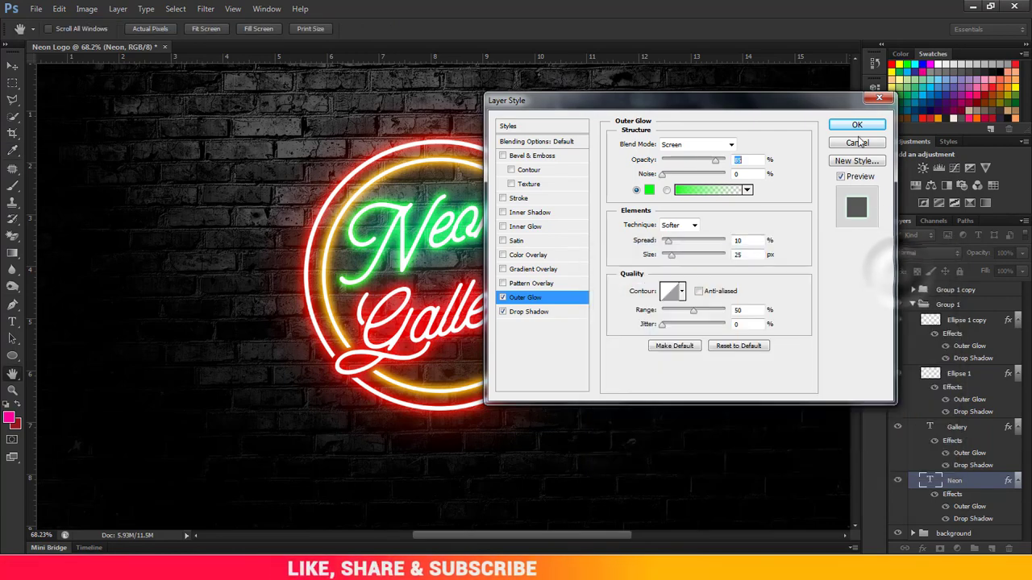
{"action": "left_click", "coordinate": [857, 126]}
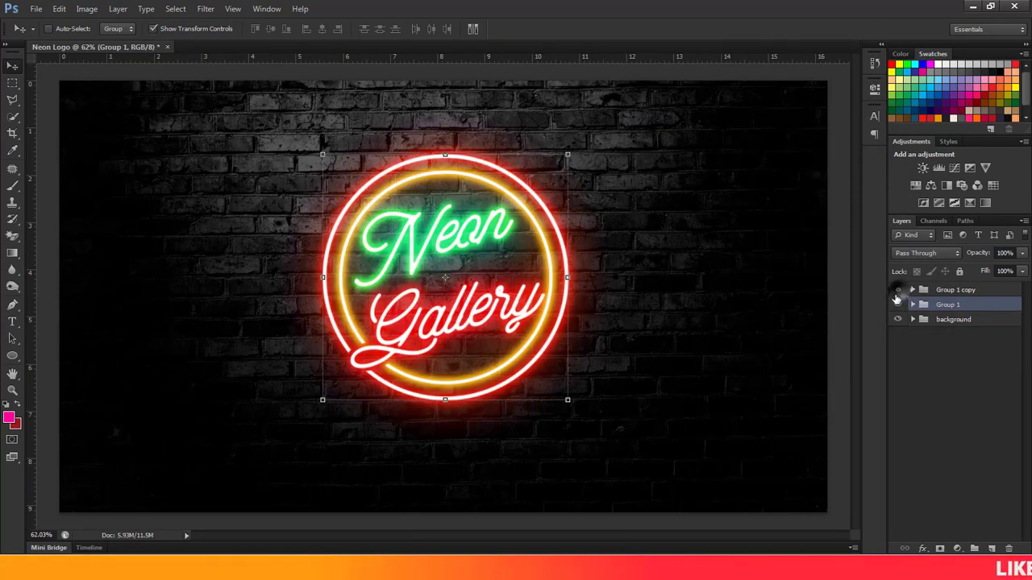
{"action": "left_click", "coordinate": [897, 305]}
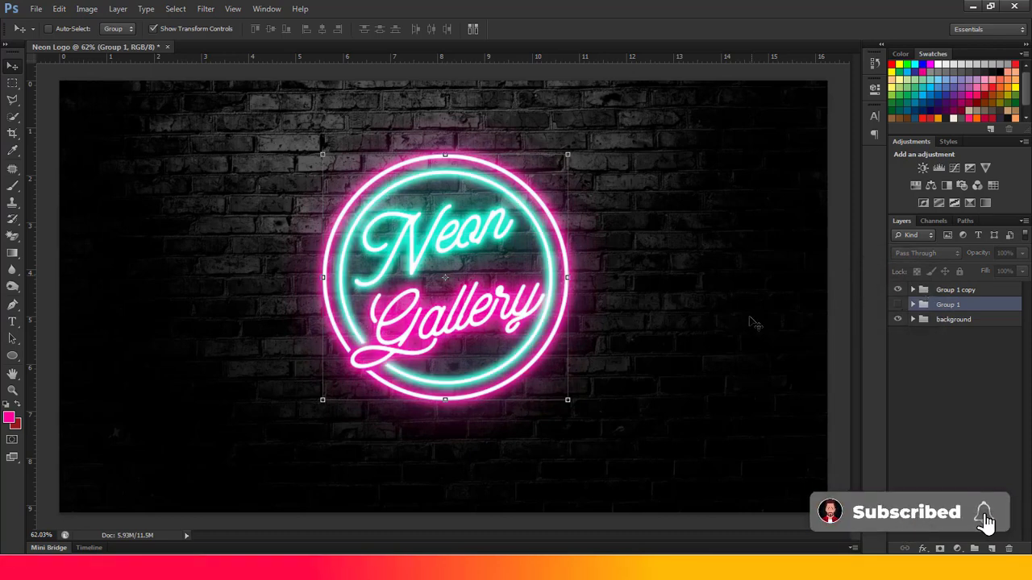
{"action": "left_click", "coordinate": [898, 289]}
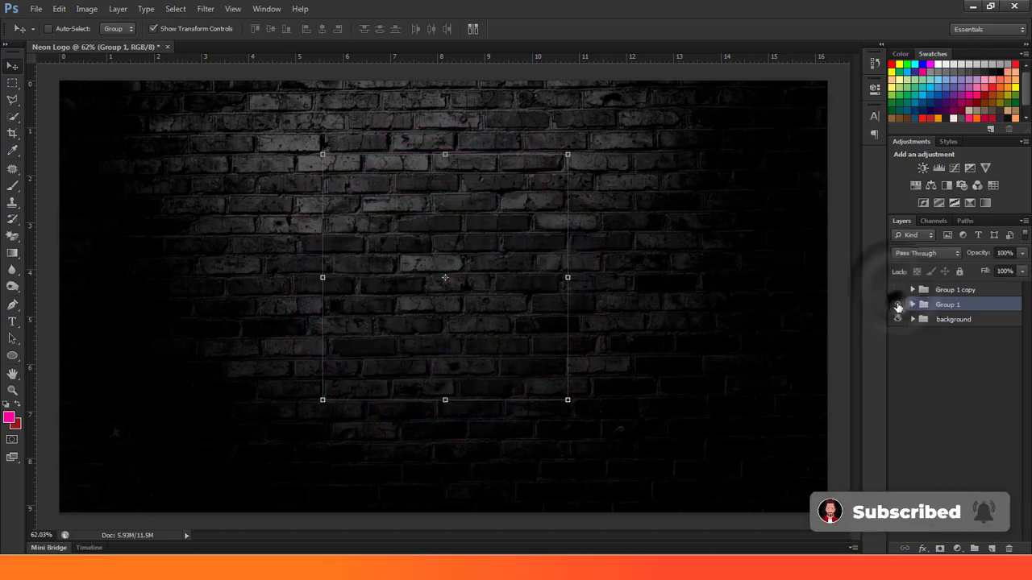
{"action": "left_click", "coordinate": [897, 305]}
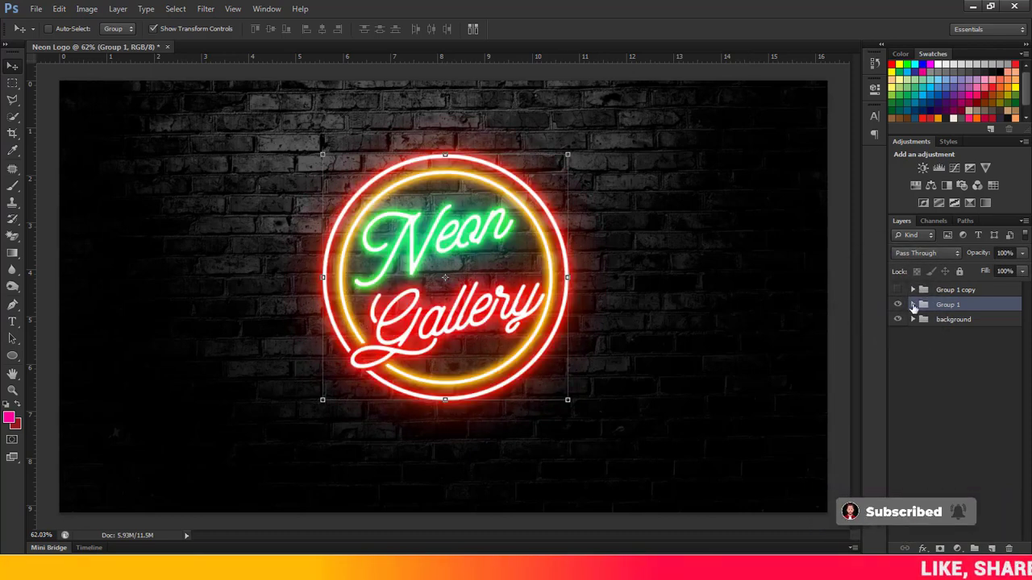